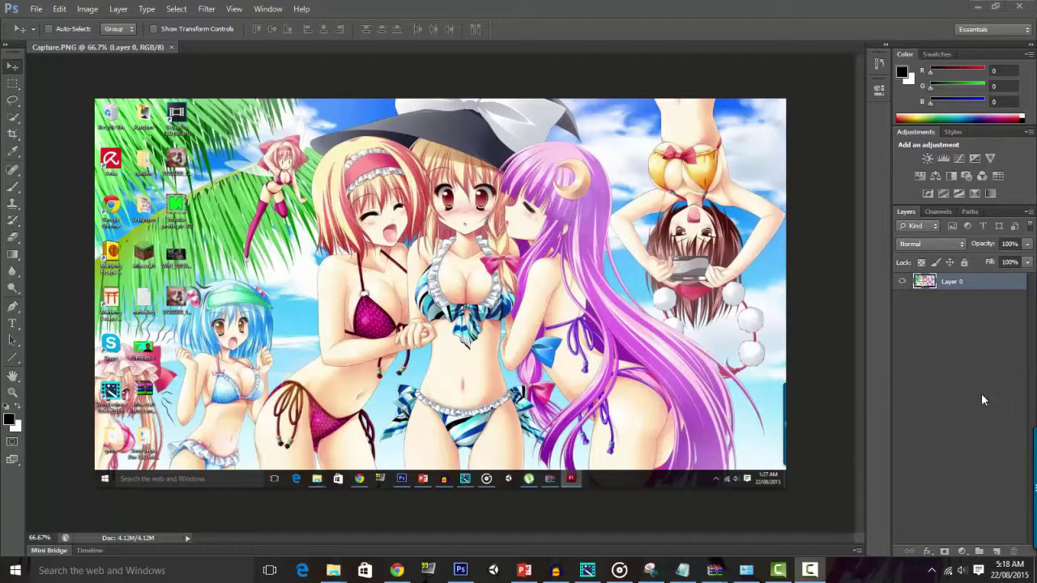
- Review the colour swatches and sliders, edit history, properties, layer styles and available adjustments
{"action": "left_click", "coordinate": [999, 551]}
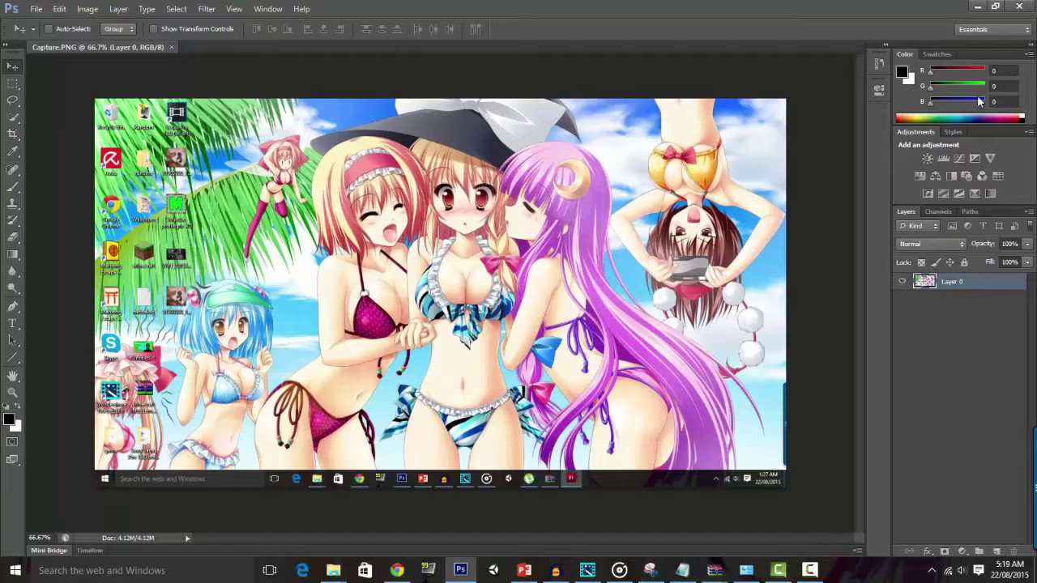
{"action": "left_click", "coordinate": [940, 54]}
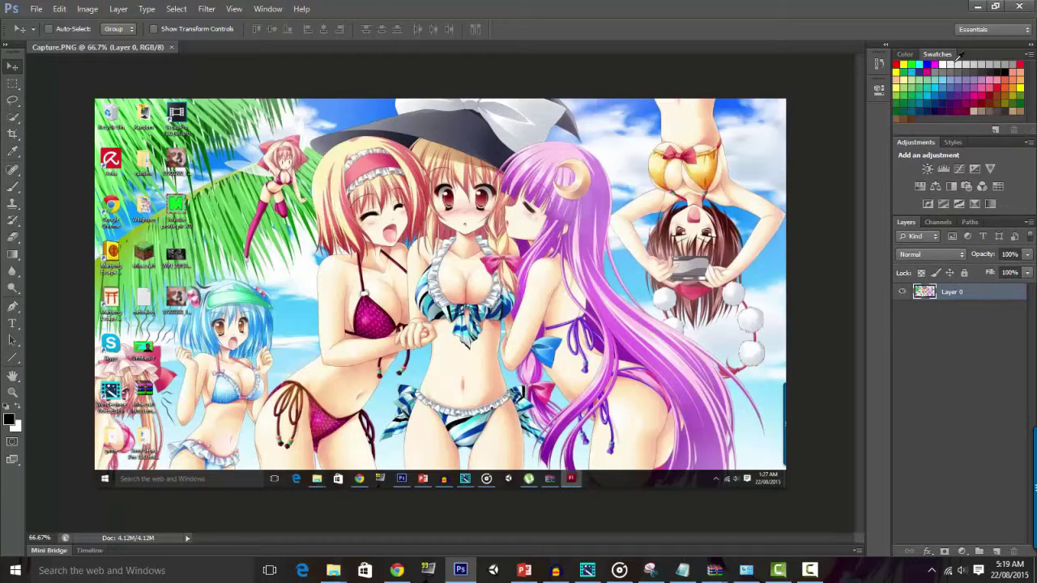
{"action": "left_click", "coordinate": [905, 54]}
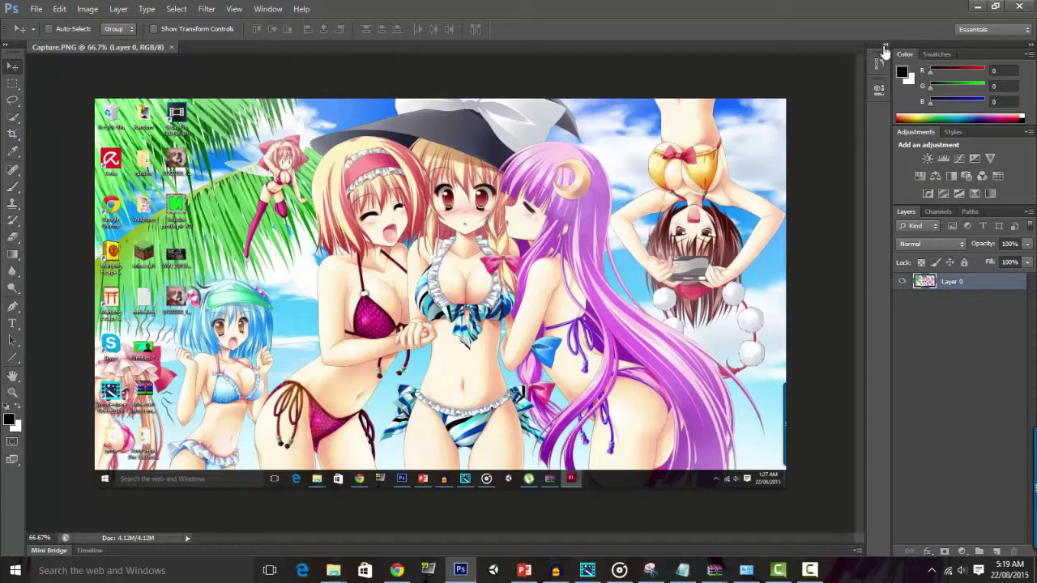
{"action": "left_click", "coordinate": [884, 47]}
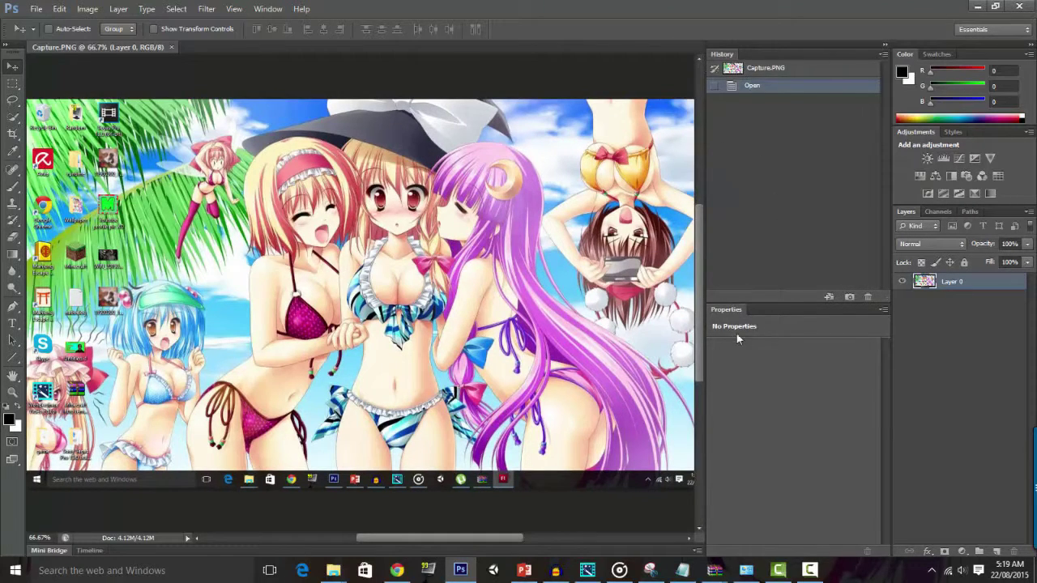
{"action": "left_click", "coordinate": [884, 46]}
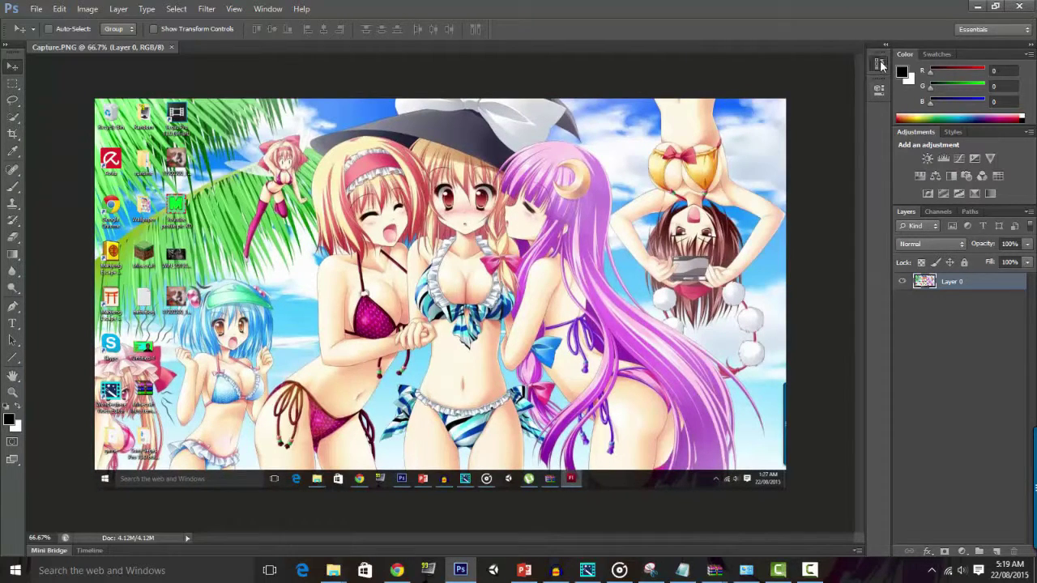
{"action": "left_click", "coordinate": [880, 63]}
{"action": "left_click", "coordinate": [874, 63]}
{"action": "left_click", "coordinate": [954, 131]}
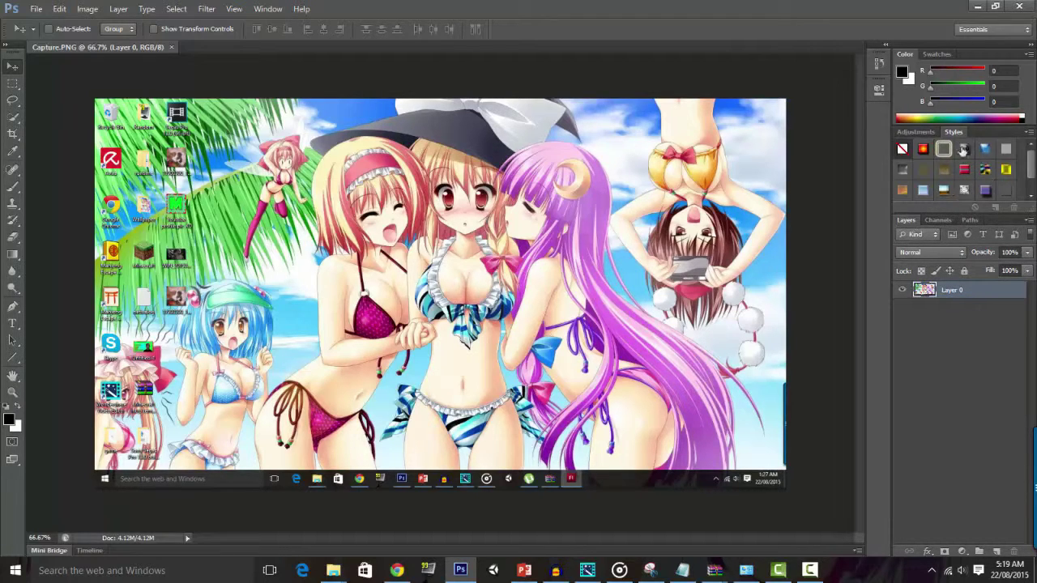
{"action": "left_click", "coordinate": [916, 132]}
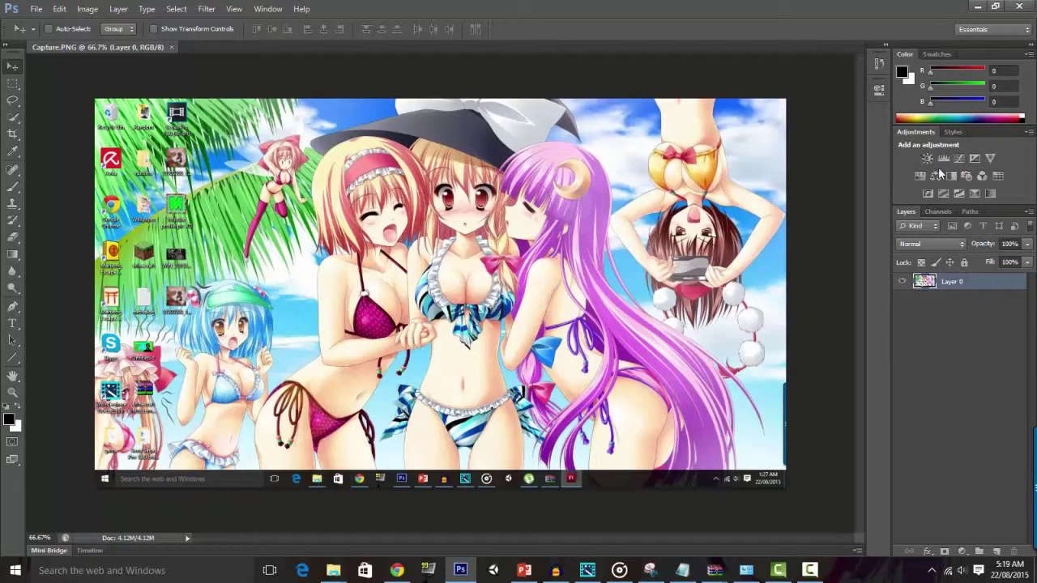
- View the red, blue and green channels individually, return to the RGB composite, and check the paths and layers
{"action": "left_click", "coordinate": [940, 212]}
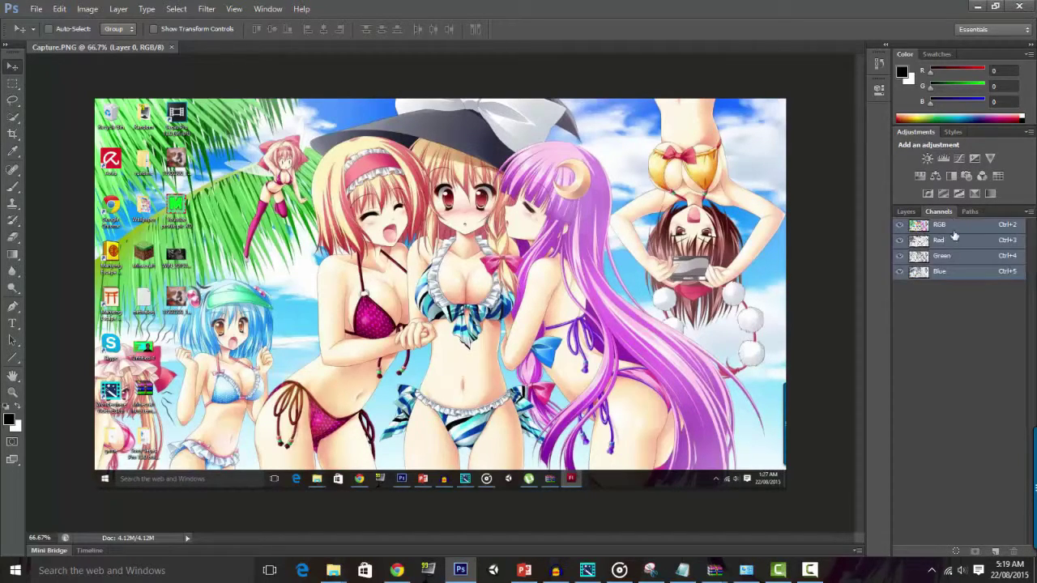
{"action": "left_click", "coordinate": [923, 243]}
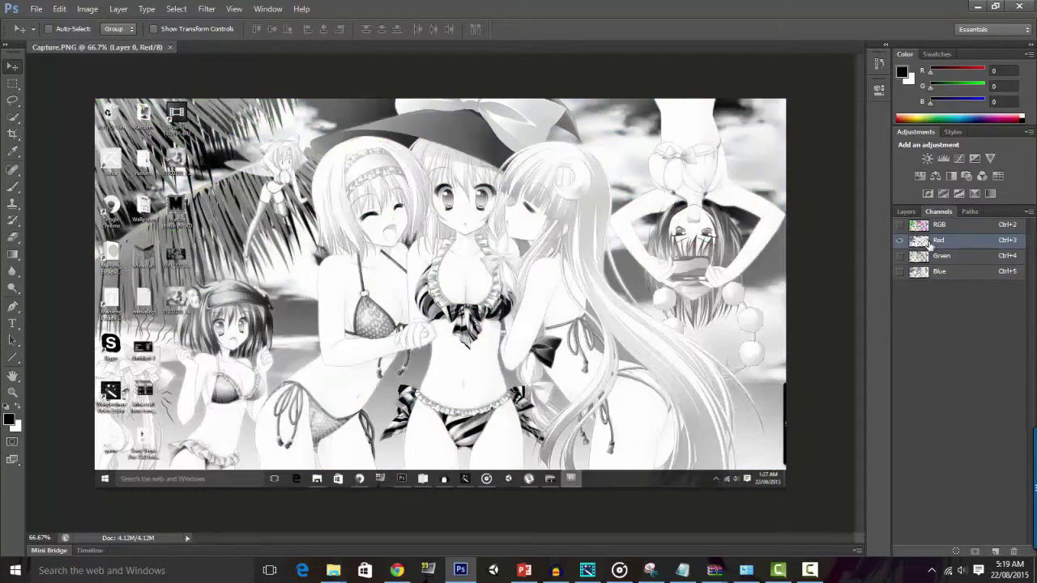
{"action": "left_click", "coordinate": [920, 229]}
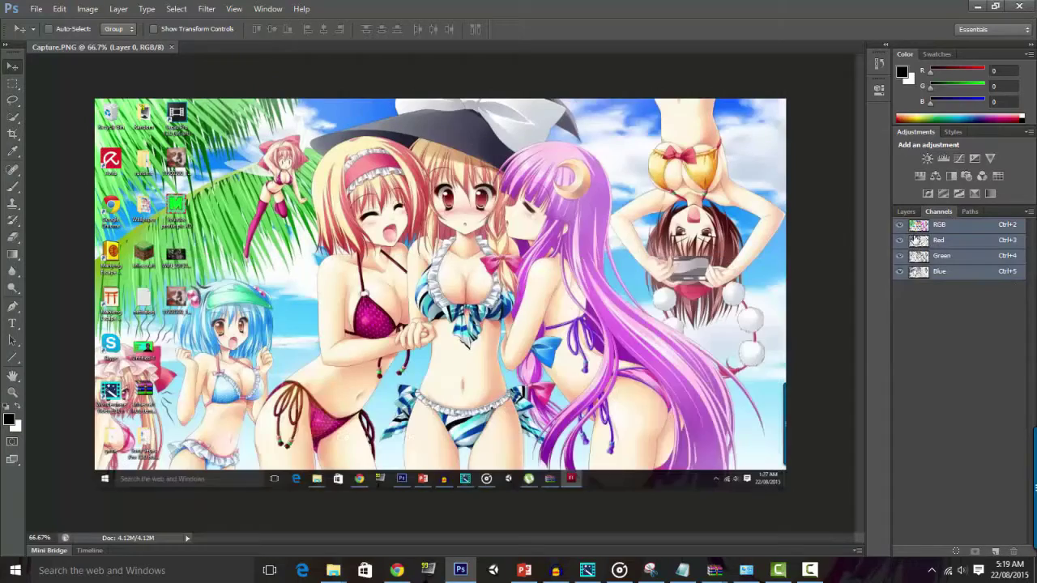
{"action": "left_click", "coordinate": [926, 274]}
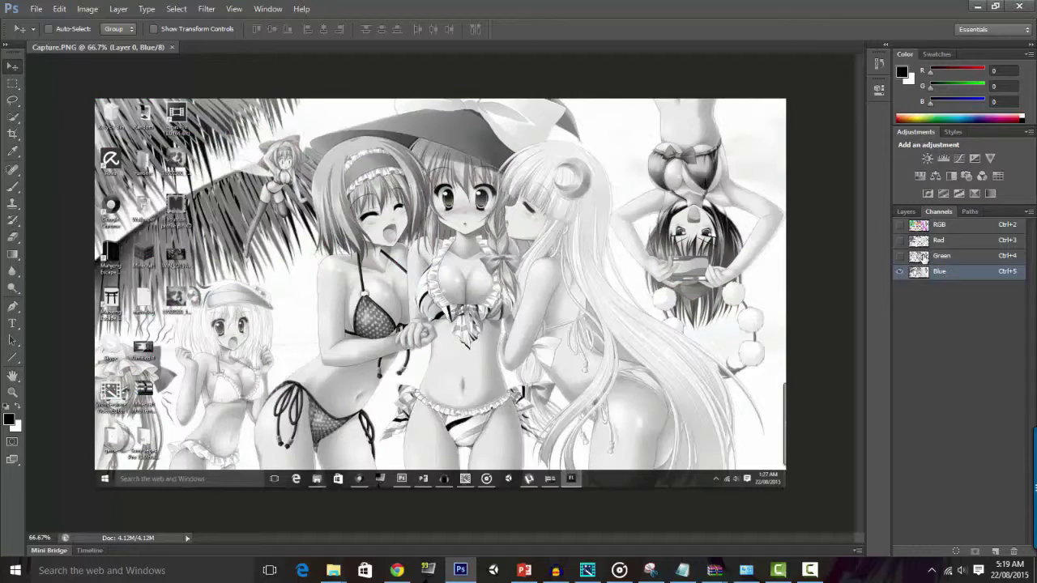
{"action": "left_click", "coordinate": [924, 256]}
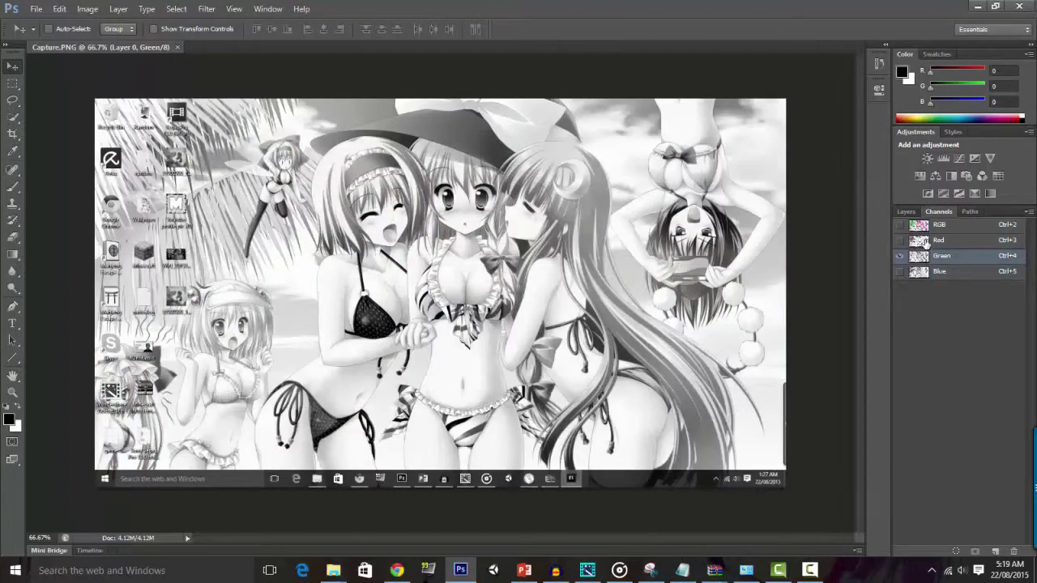
{"action": "left_click", "coordinate": [924, 239]}
{"action": "left_click", "coordinate": [925, 230]}
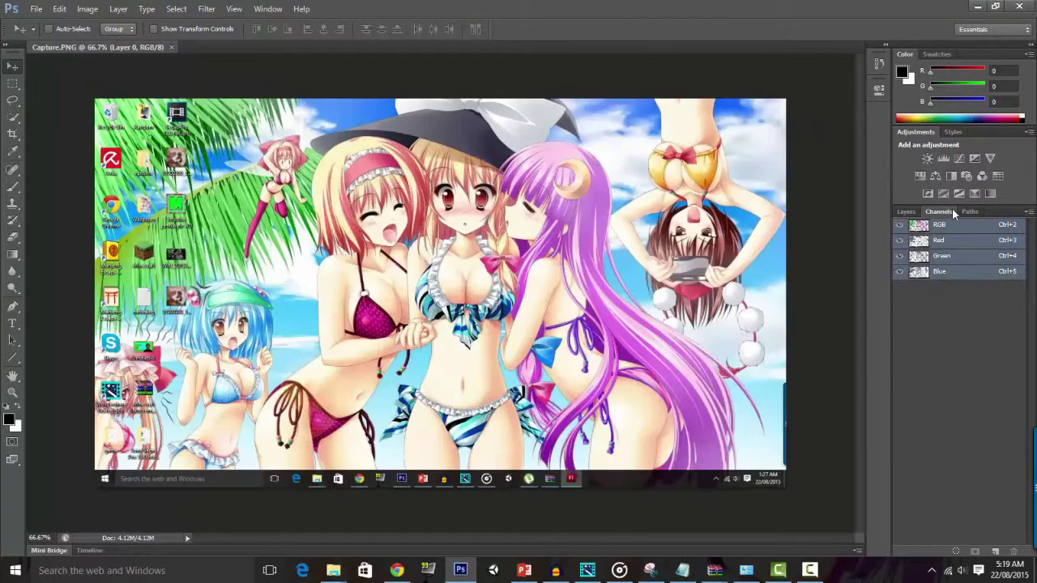
{"action": "left_click", "coordinate": [969, 211]}
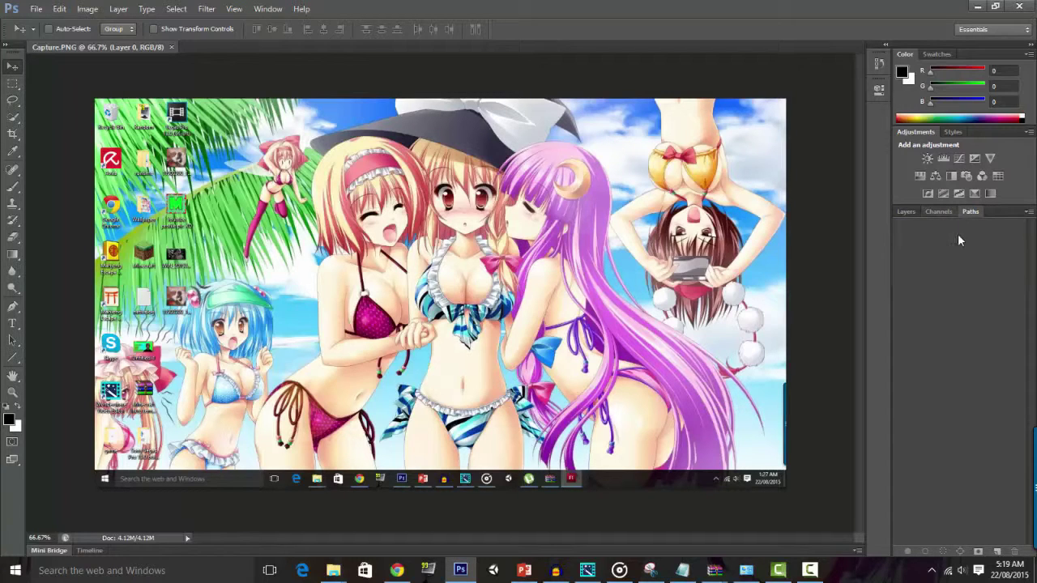
{"action": "left_click", "coordinate": [906, 211]}
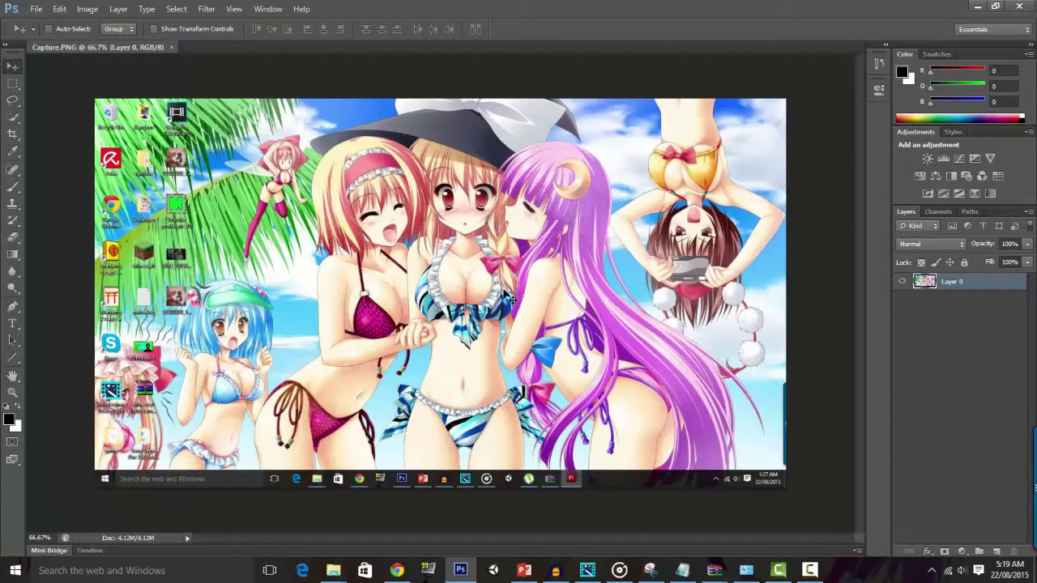
- Try moving the whole Layer 0 image on the canvas with the Move tool
{"action": "scroll", "coordinate": [480, 277], "scroll_direction": "up", "scroll_amount": 1}
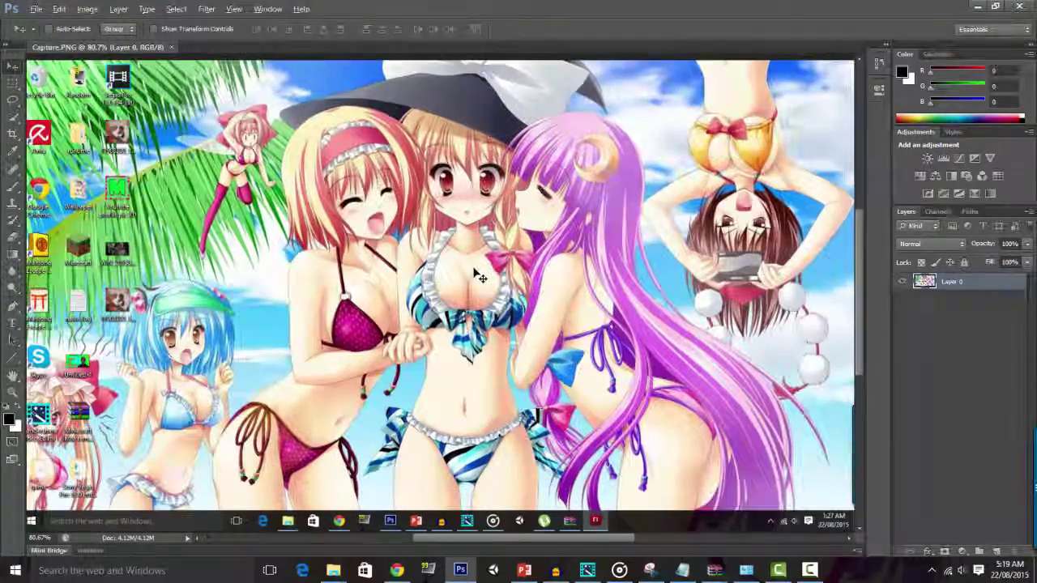
{"action": "scroll", "coordinate": [476, 273], "scroll_direction": "down", "scroll_amount": 1}
{"action": "scroll", "coordinate": [482, 278], "scroll_direction": "up", "scroll_amount": 1}
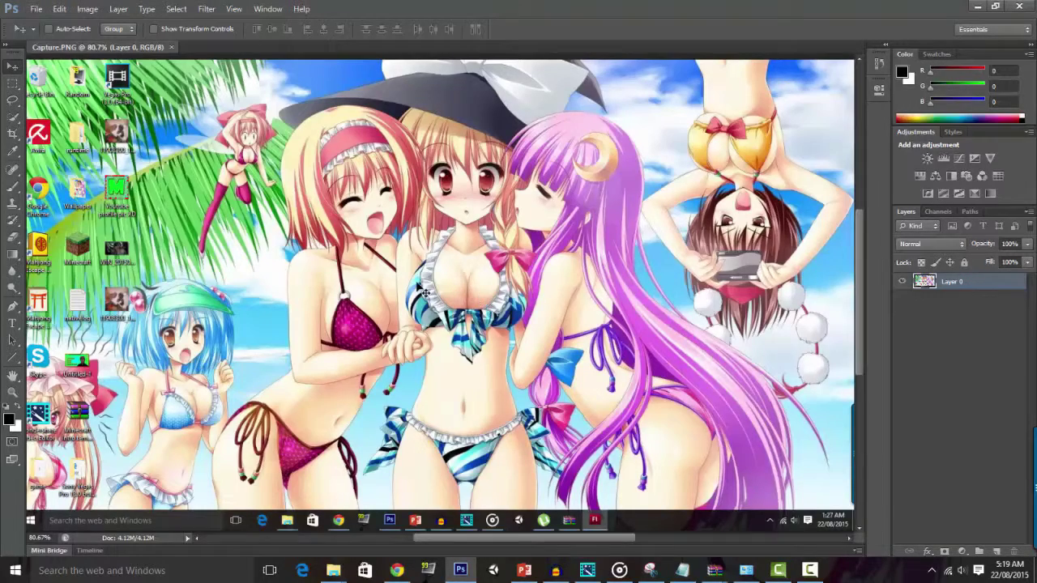
{"action": "scroll", "coordinate": [425, 290], "scroll_direction": "down", "scroll_amount": 1}
{"action": "scroll", "coordinate": [432, 288], "scroll_direction": "up", "scroll_amount": 1}
{"action": "scroll", "coordinate": [430, 285], "scroll_direction": "down", "scroll_amount": 1}
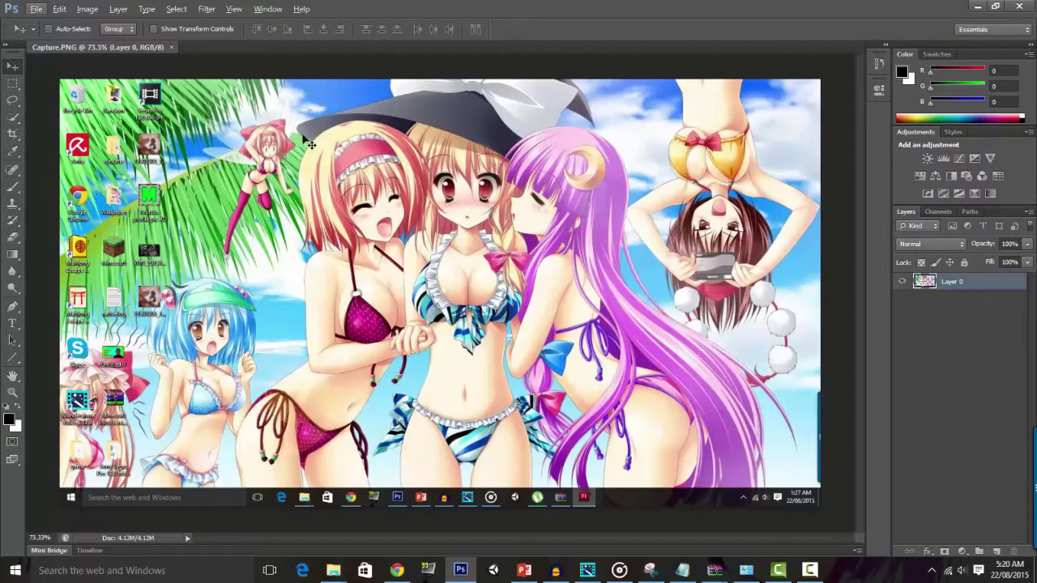
{"action": "left_click_drag", "start_coordinate": [537, 308], "coordinate": [458, 264]}
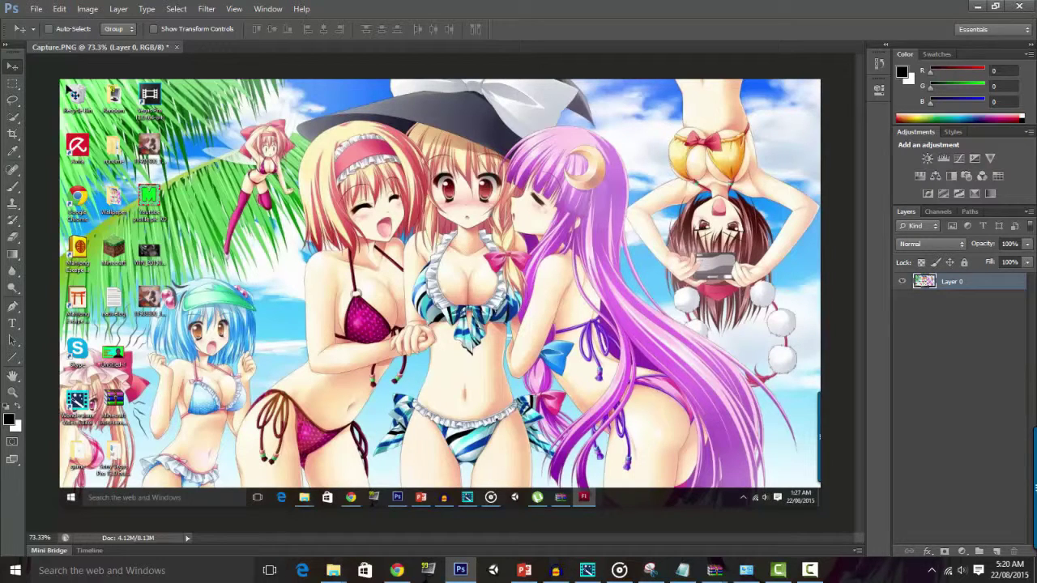
- Select a wide rectangular strip across the three central figures and copy it to a new layer
{"action": "left_click", "coordinate": [20, 82]}
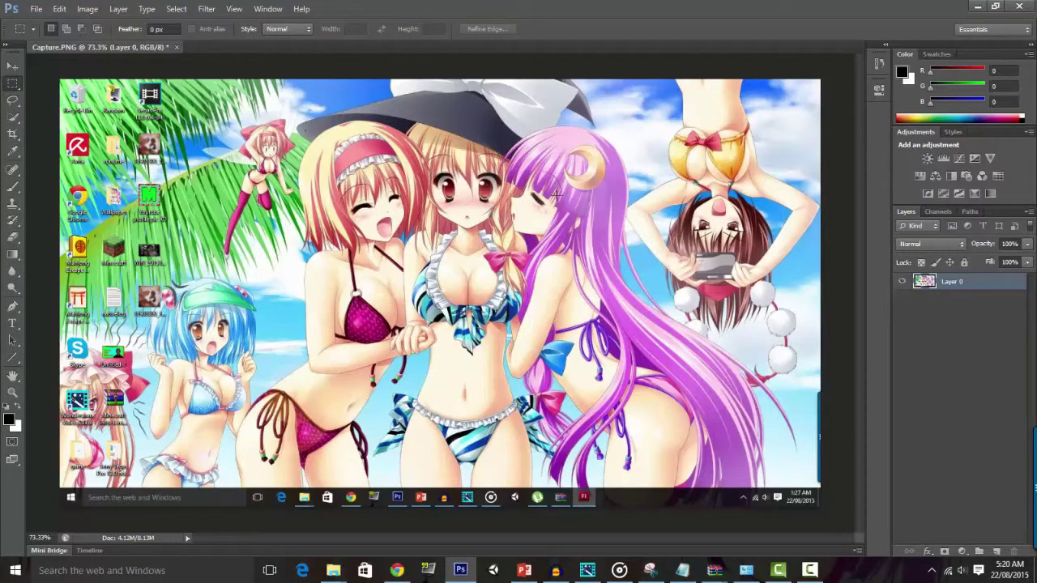
{"action": "left_click_drag", "start_coordinate": [276, 119], "coordinate": [443, 250]}
{"action": "left_click", "coordinate": [540, 337]}
{"action": "left_click_drag", "start_coordinate": [356, 217], "coordinate": [571, 256]}
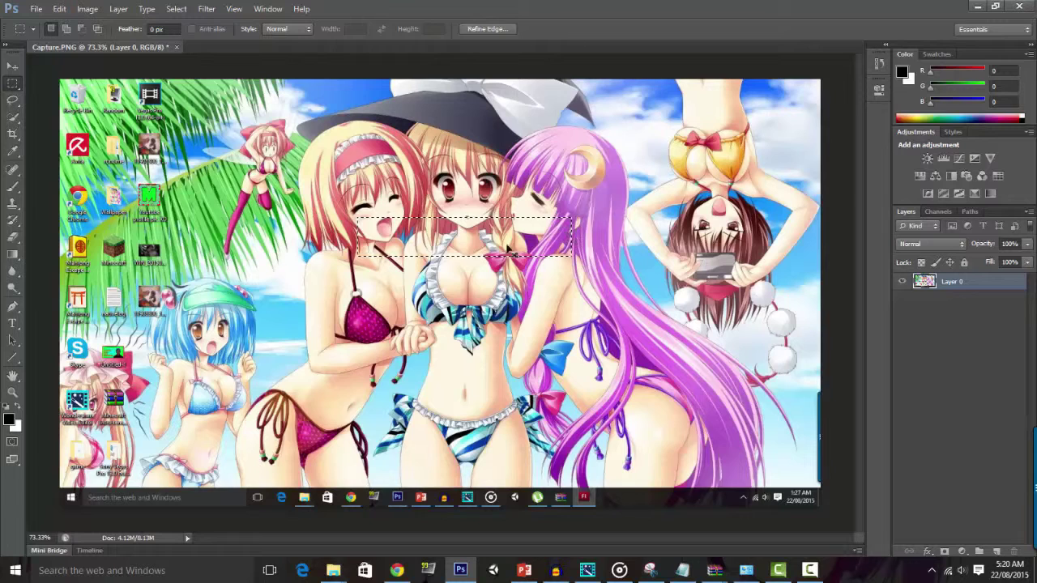
{"action": "key", "text": "ctrl+j"}
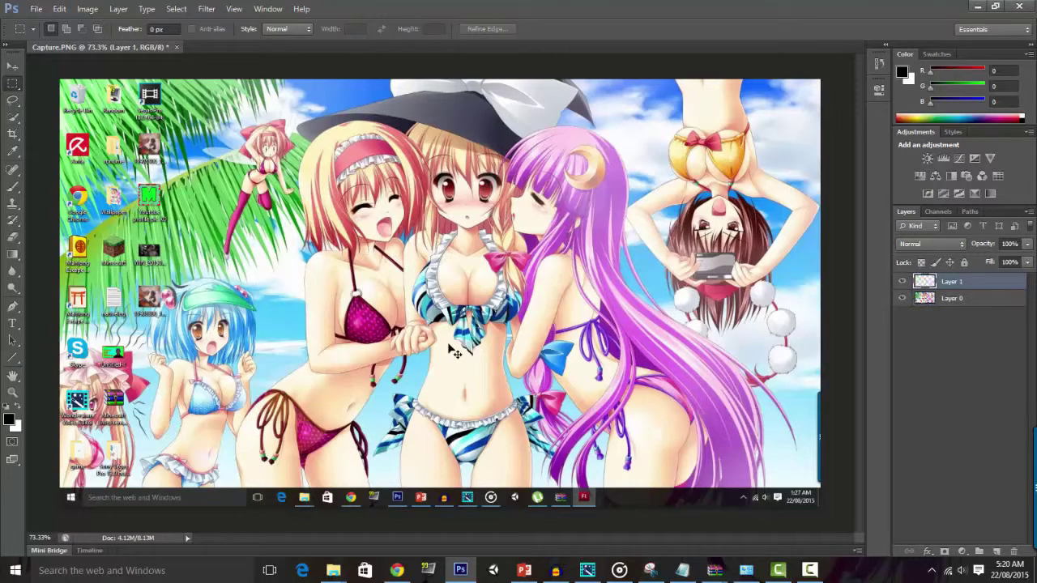
- Move and enlarge the copied strip to about 163% width and 330% height, and delete its layer
{"action": "left_click_drag", "start_coordinate": [456, 353], "coordinate": [460, 354]}
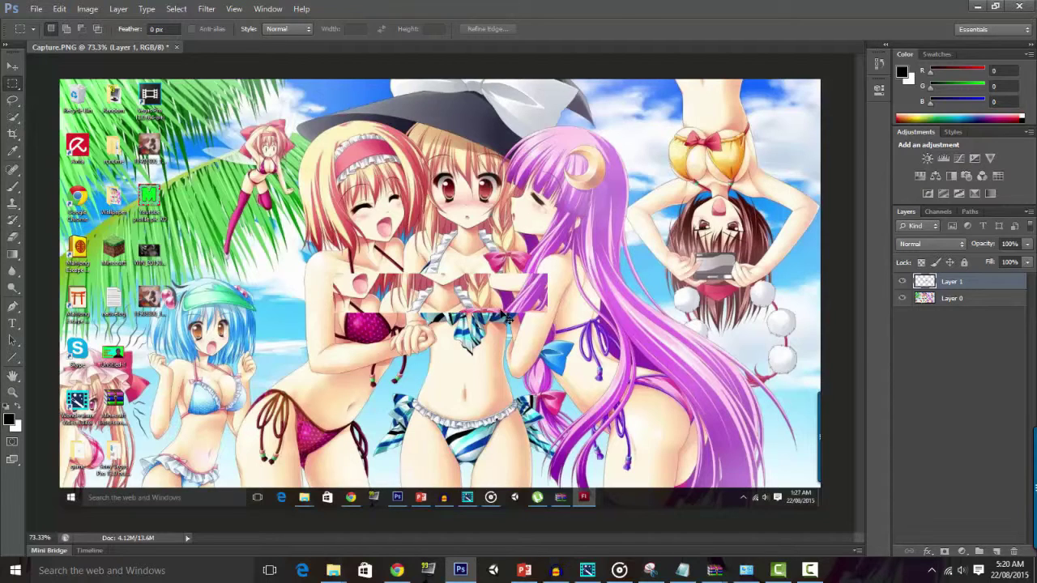
{"action": "key", "text": "ctrl+t"}
{"action": "left_click_drag", "start_coordinate": [570, 315], "coordinate": [665, 371]}
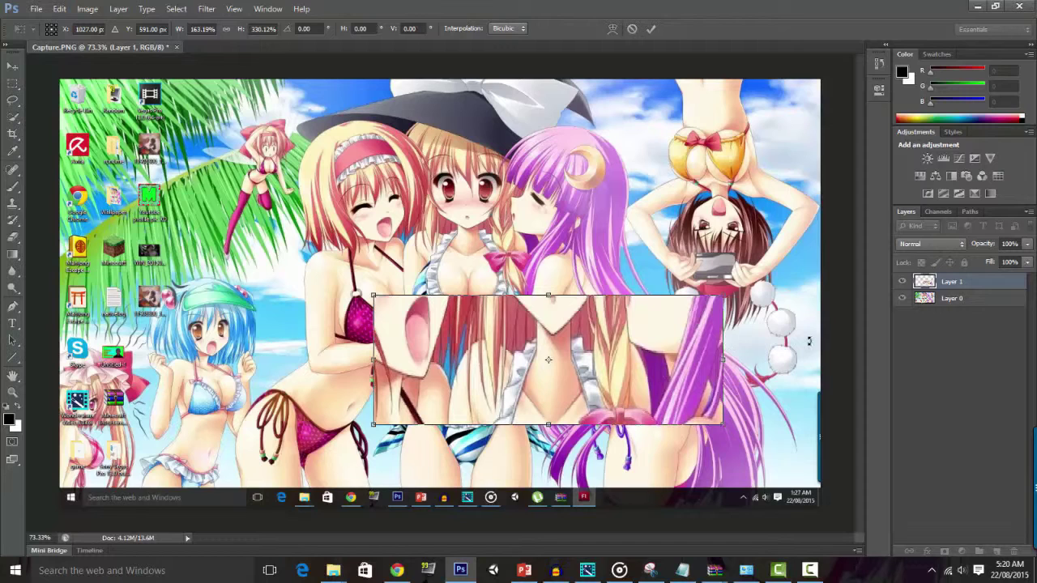
{"action": "left_click", "coordinate": [12, 67]}
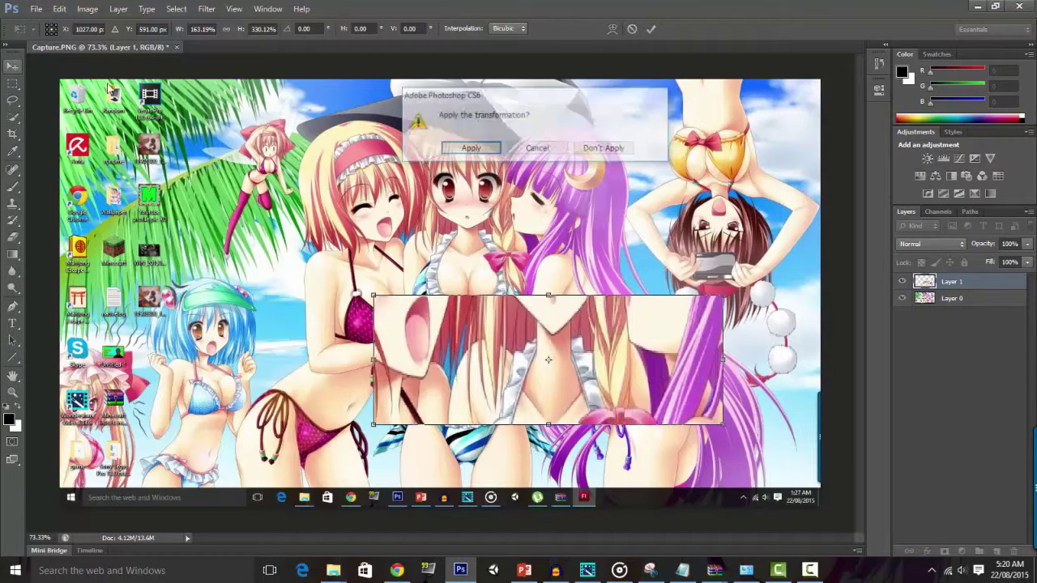
{"action": "left_click", "coordinate": [495, 150]}
{"action": "left_click_drag", "start_coordinate": [980, 288], "coordinate": [1013, 554]}
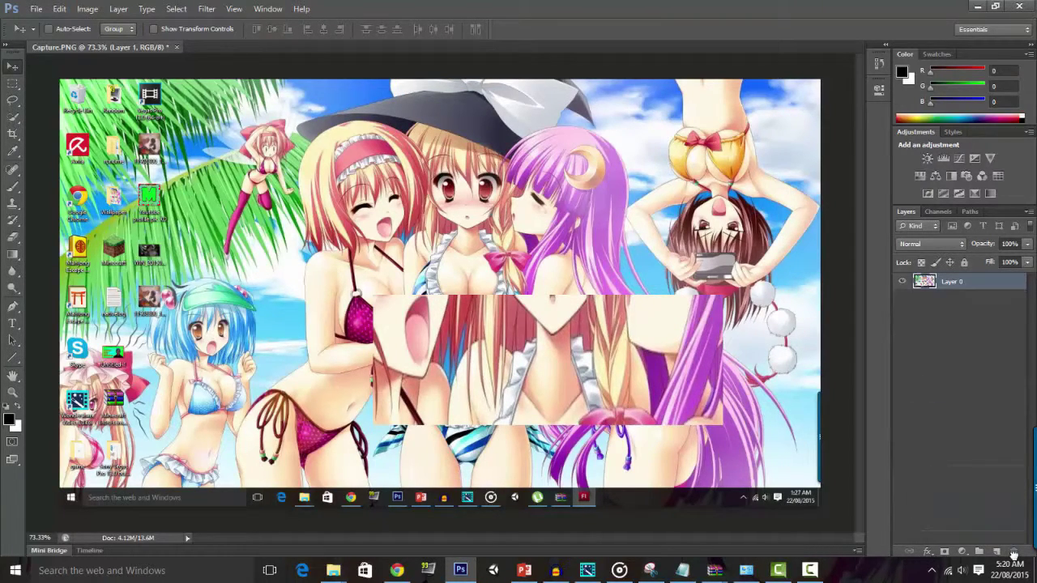
- Lasso the purple-haired figure's head freehand and copy it to a new layer
{"action": "left_click", "coordinate": [12, 101]}
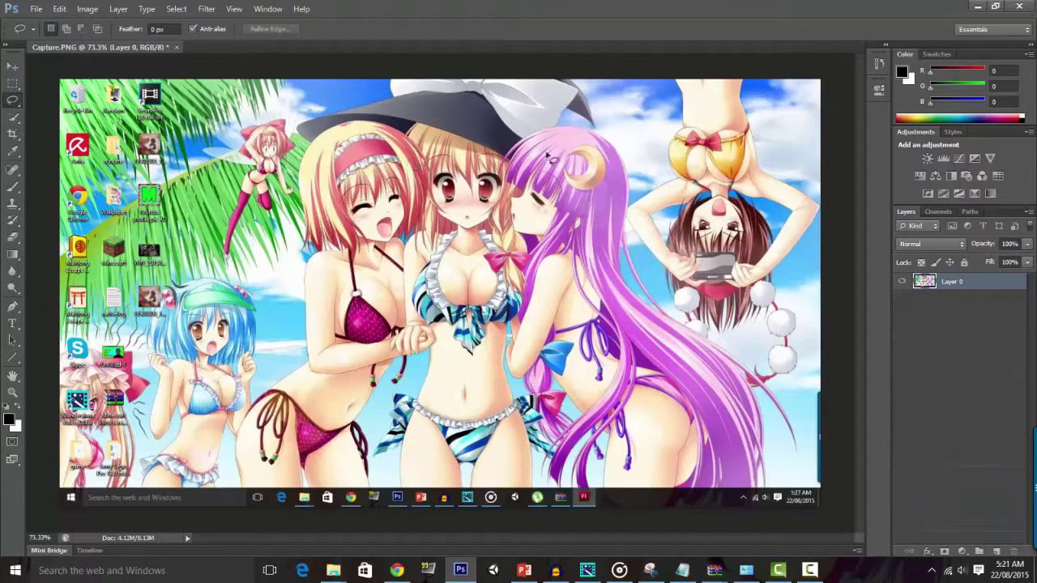
{"action": "mouse_move", "coordinate": [522, 146]}
{"action": "left_mouse_down"}
{"action": "mouse_move", "coordinate": [575, 129]}
{"action": "mouse_move", "coordinate": [623, 179]}
{"action": "mouse_move", "coordinate": [612, 230]}
{"action": "mouse_move", "coordinate": [535, 222]}
{"action": "mouse_move", "coordinate": [503, 169]}
{"action": "mouse_move", "coordinate": [539, 137]}
{"action": "left_mouse_up"}
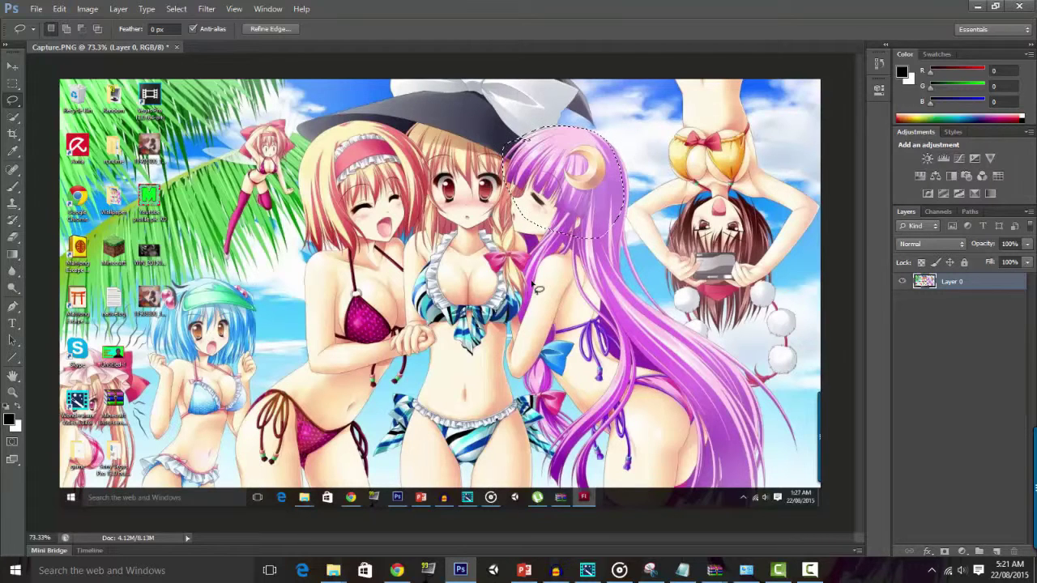
{"action": "key", "text": "ctrl+j"}
- Move the copied head over the neighbouring figure at X 792, Y 257.5 px, and delete its layer
{"action": "key", "text": "ctrl+t"}
{"action": "left_click_drag", "start_coordinate": [585, 191], "coordinate": [475, 215]}
{"action": "left_click", "coordinate": [12, 66]}
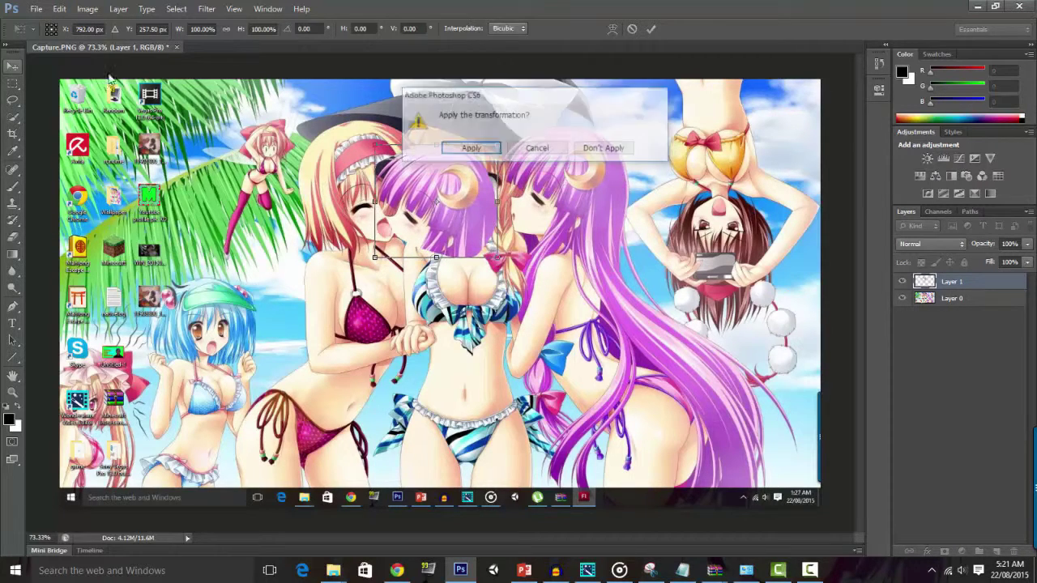
{"action": "left_click", "coordinate": [465, 147]}
{"action": "left_click_drag", "start_coordinate": [974, 288], "coordinate": [1013, 550]}
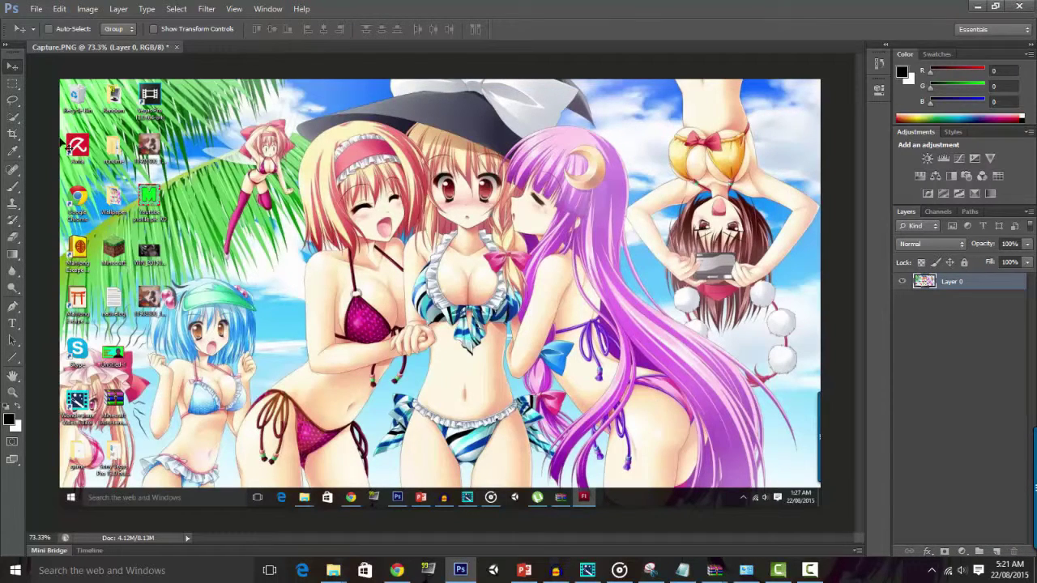
- Select the face of the figure with the red headband using Quick Selection, and clear the selection
{"action": "left_click", "coordinate": [13, 118]}
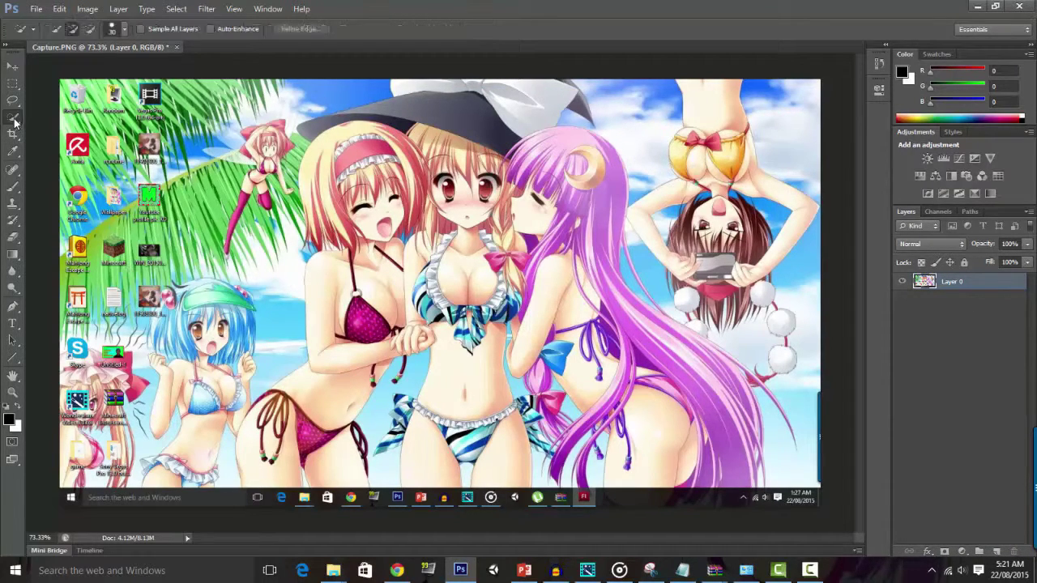
{"action": "mouse_move", "coordinate": [370, 171]}
{"action": "left_mouse_down"}
{"action": "mouse_move", "coordinate": [360, 227]}
{"action": "mouse_move", "coordinate": [373, 169]}
{"action": "mouse_move", "coordinate": [397, 218]}
{"action": "left_mouse_up"}
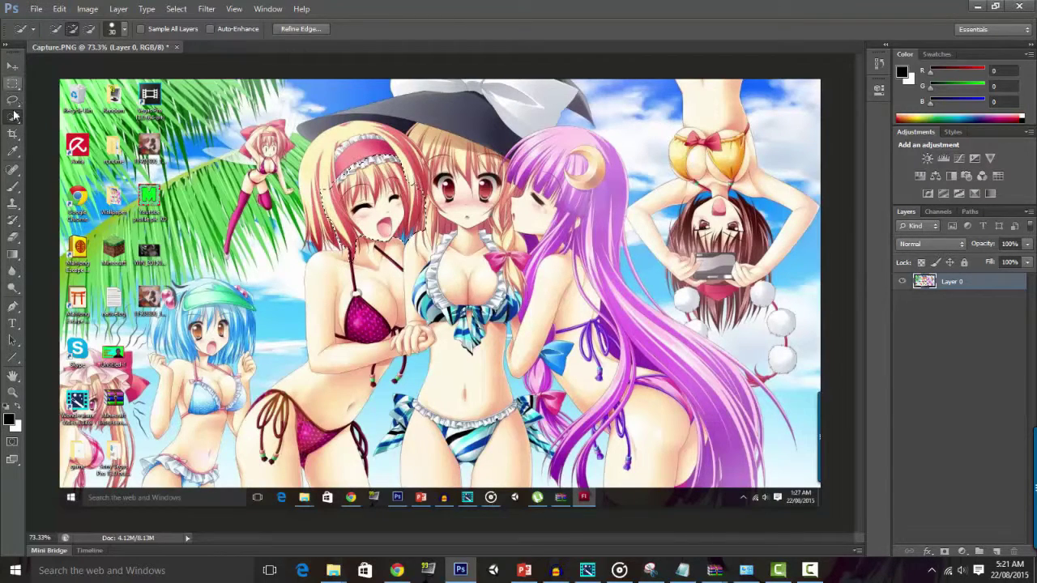
{"action": "right_click", "coordinate": [378, 214]}
{"action": "left_click", "coordinate": [399, 220]}
- Try cropping the image to its lower-right area with the Crop tool, and reset the crop box
{"action": "left_click", "coordinate": [11, 134]}
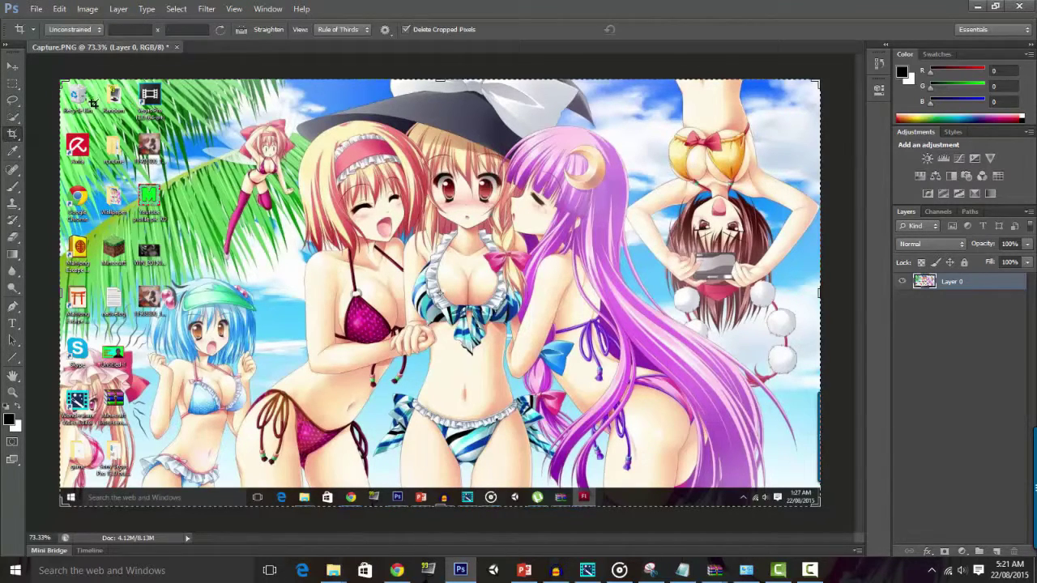
{"action": "left_click_drag", "start_coordinate": [63, 83], "coordinate": [314, 230]}
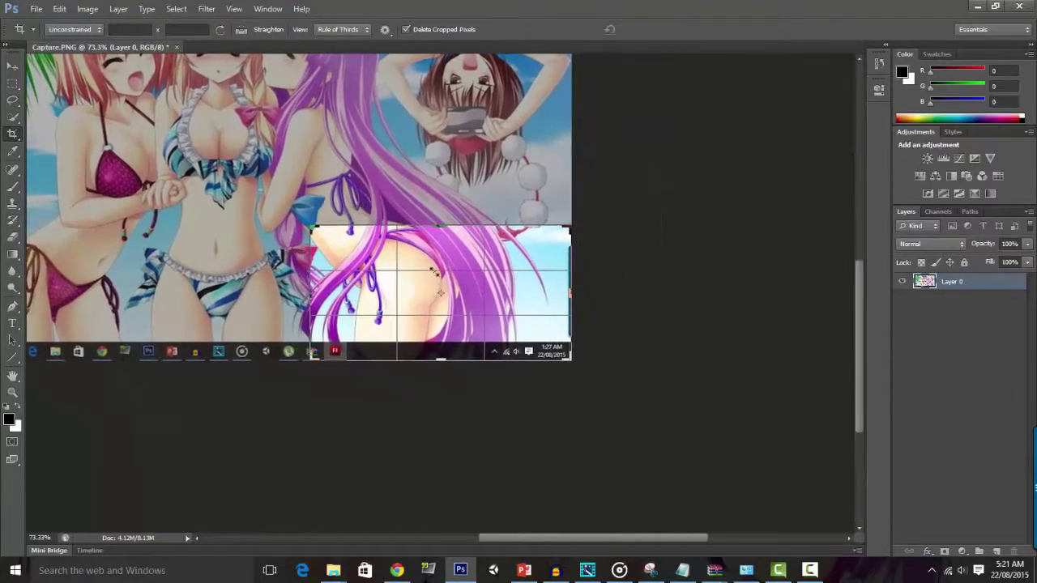
{"action": "left_click", "coordinate": [454, 293]}
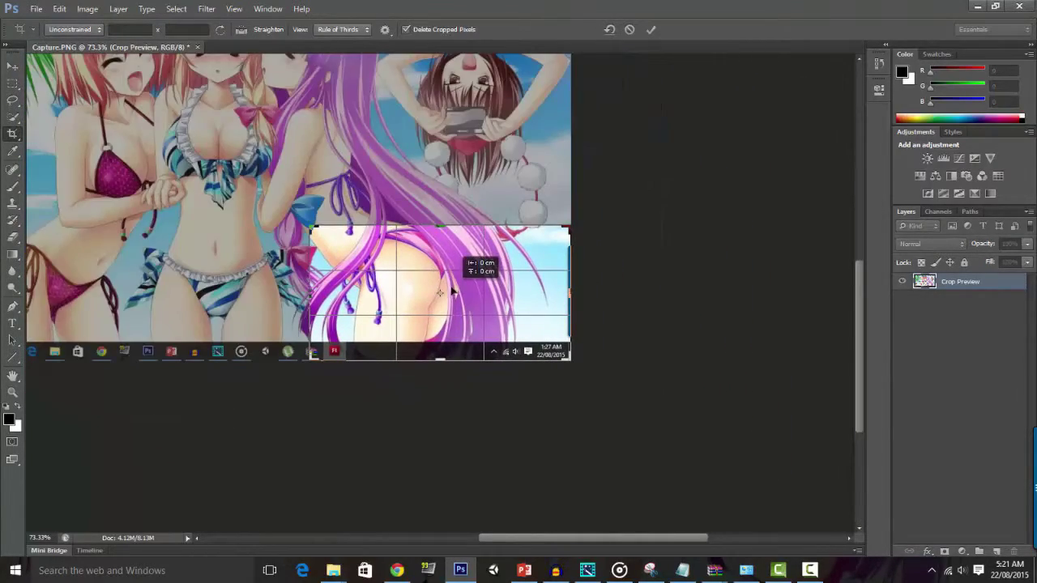
{"action": "right_click", "coordinate": [364, 260]}
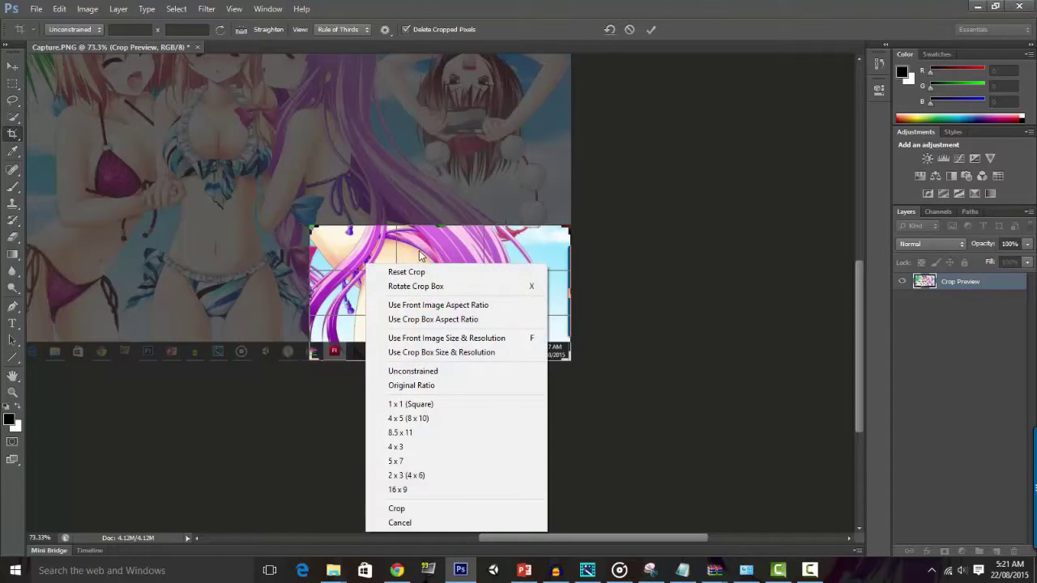
{"action": "left_click", "coordinate": [394, 272]}
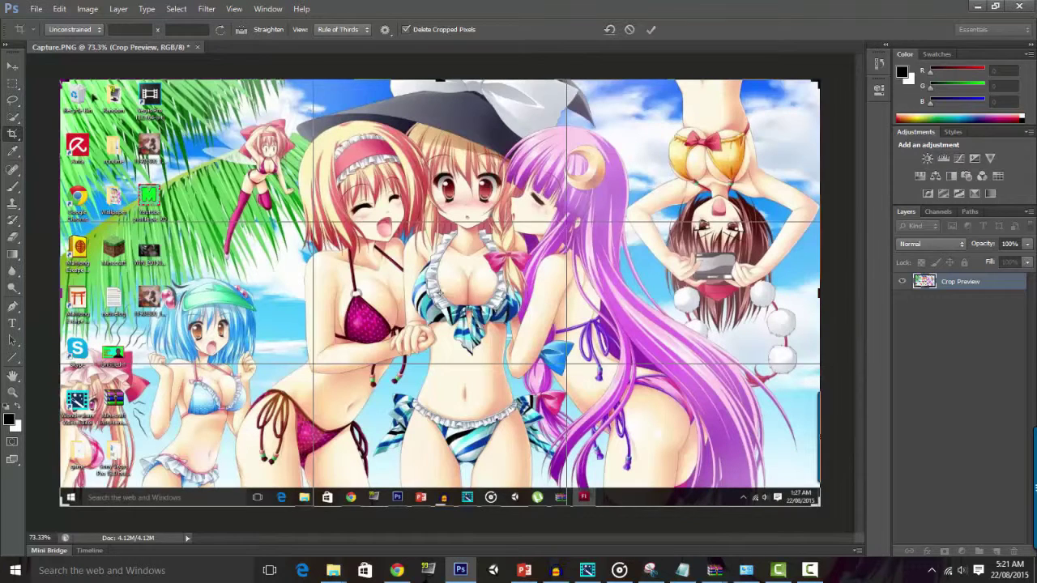
{"action": "left_click", "coordinate": [11, 68]}
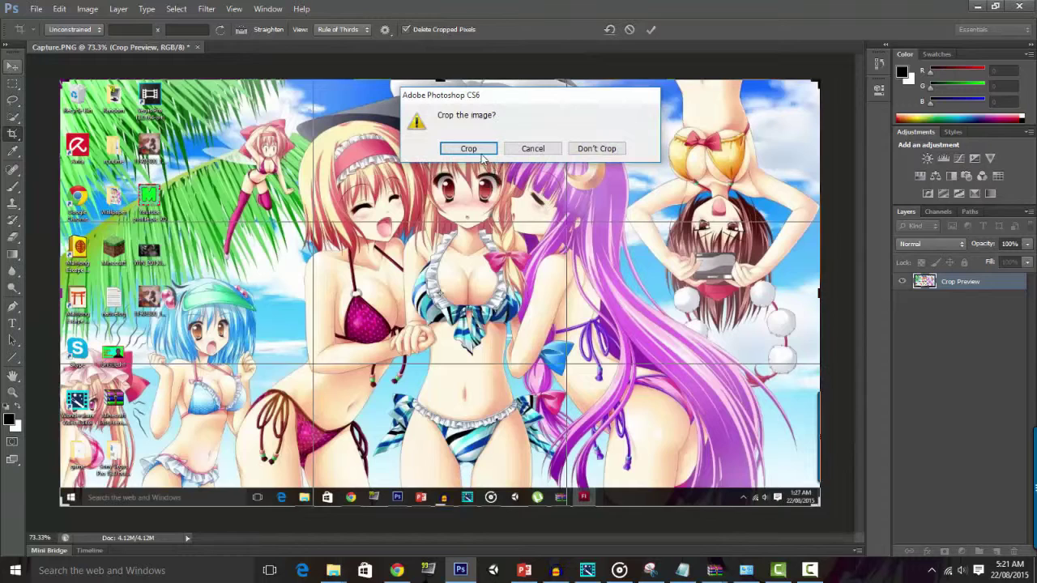
{"action": "left_click", "coordinate": [534, 154]}
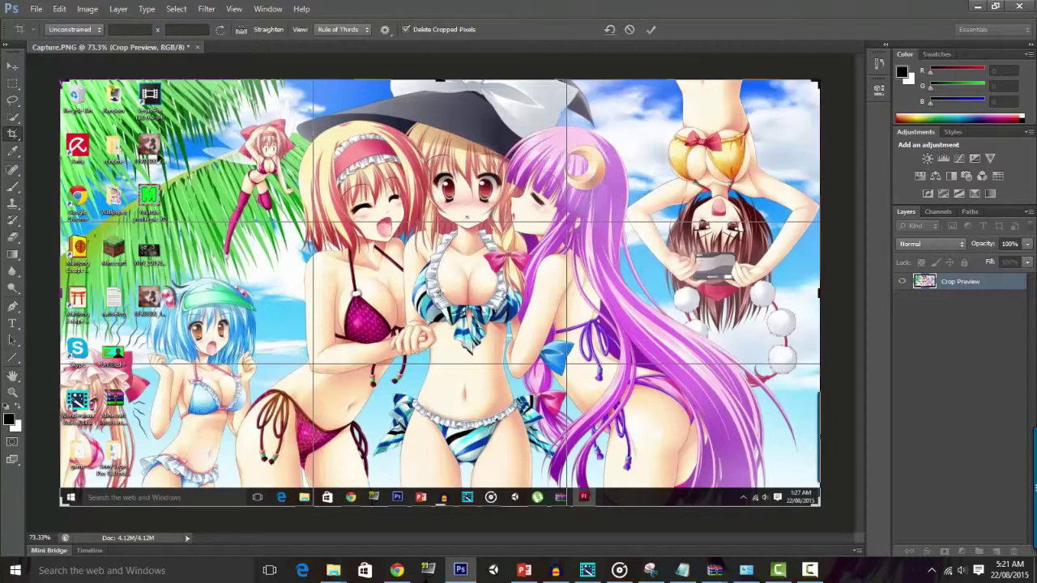
- Discard the pending crop, and sample the sky blue followed by the upside-down figure's pale skin tone with the Eyedropper
{"action": "left_click", "coordinate": [12, 153]}
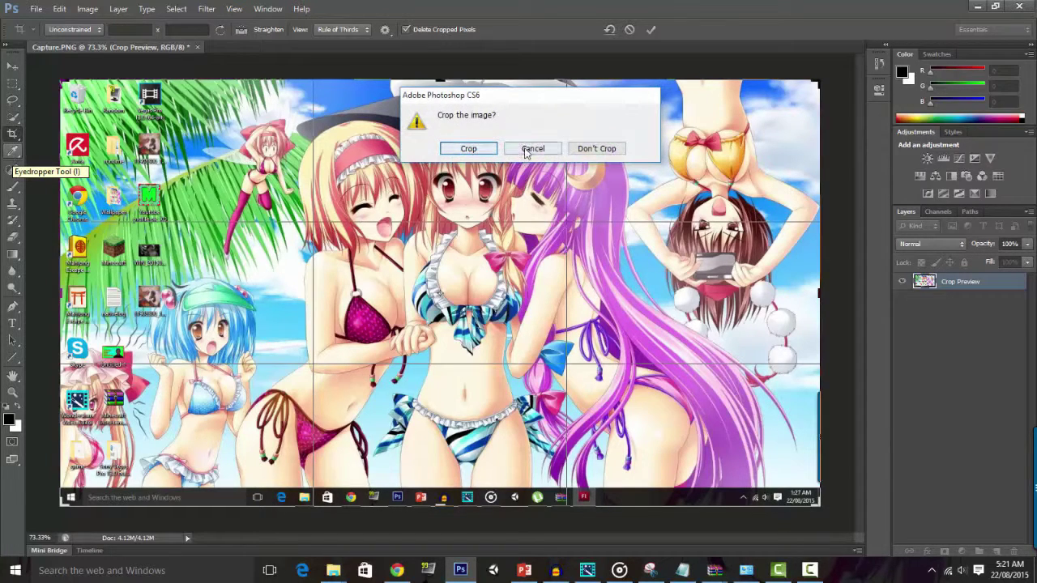
{"action": "left_click", "coordinate": [596, 149]}
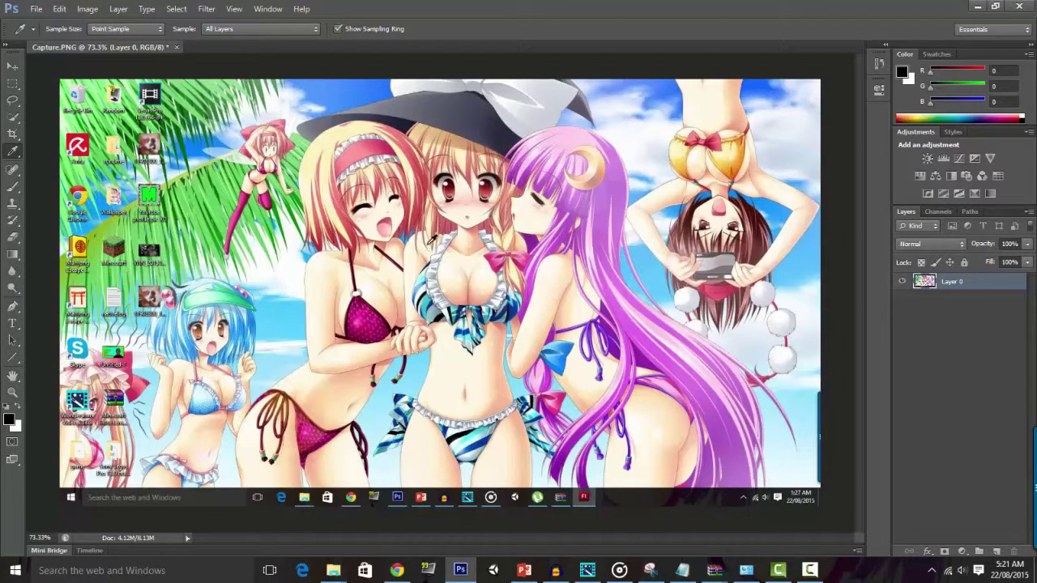
{"action": "left_click", "coordinate": [362, 90]}
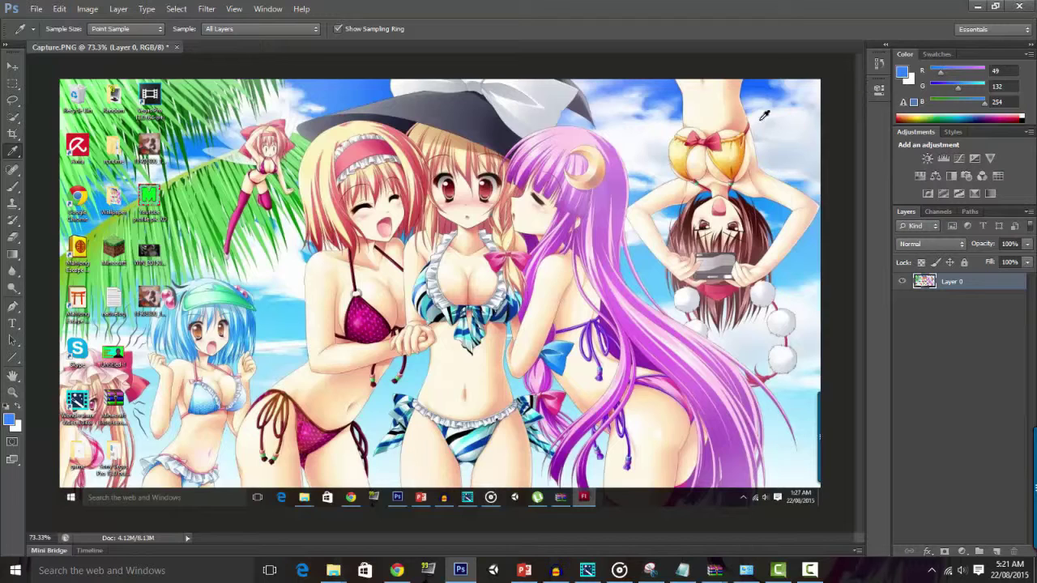
{"action": "left_click_drag", "start_coordinate": [724, 98], "coordinate": [711, 118]}
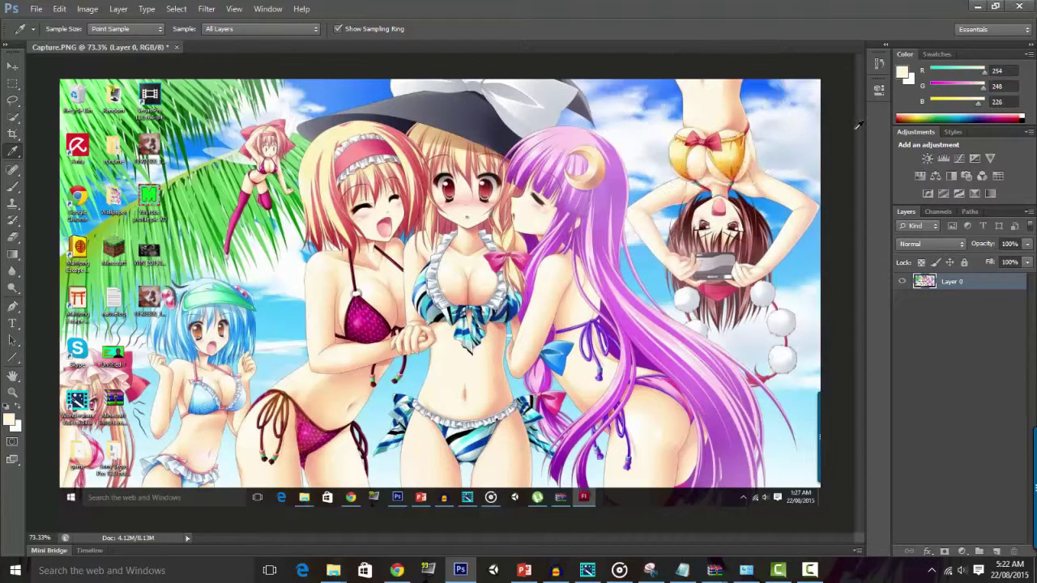
- Paint over both eyes of the black-hatted figure using the Spot Healing Brush at 57 px
{"action": "left_click", "coordinate": [11, 172]}
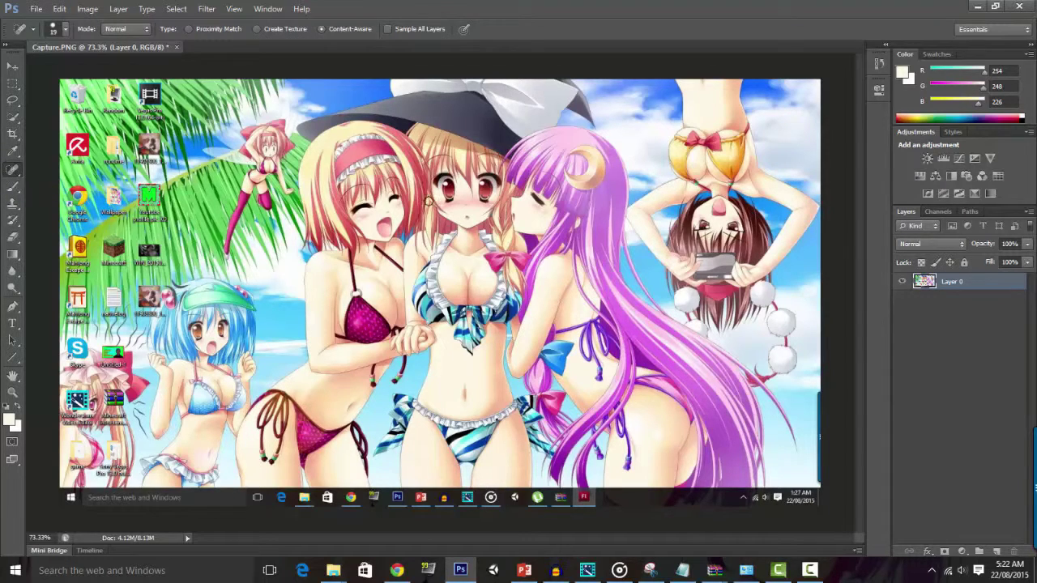
{"action": "right_click", "coordinate": [400, 197]}
{"action": "mouse_move", "coordinate": [435, 223]}
{"action": "left_mouse_down"}
{"action": "mouse_move", "coordinate": [465, 230]}
{"action": "mouse_move", "coordinate": [449, 227]}
{"action": "left_mouse_up"}
{"action": "left_click", "coordinate": [854, 252]}
{"action": "left_click", "coordinate": [487, 188]}
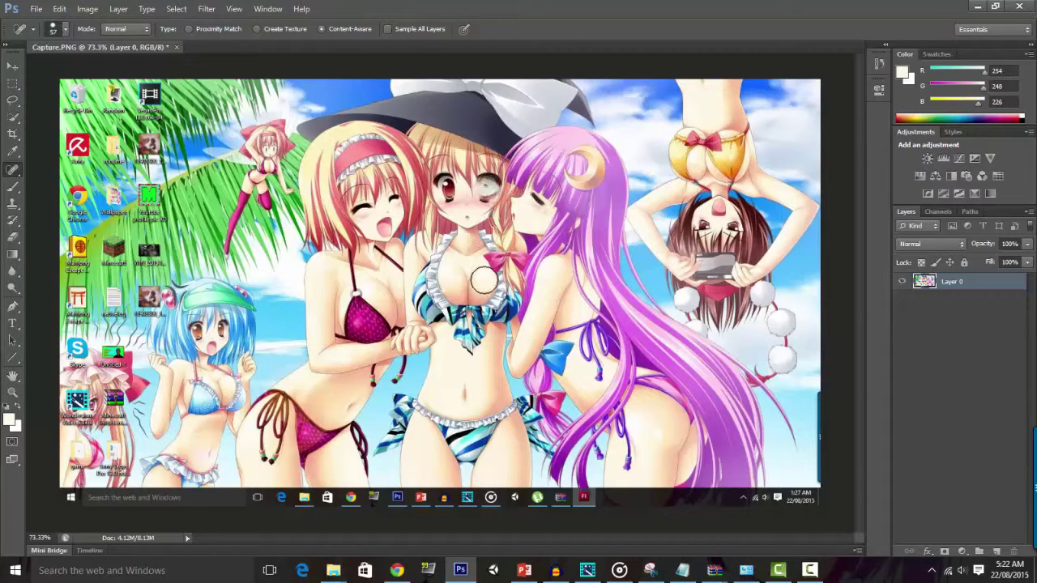
{"action": "left_click_drag", "start_coordinate": [444, 188], "coordinate": [444, 188]}
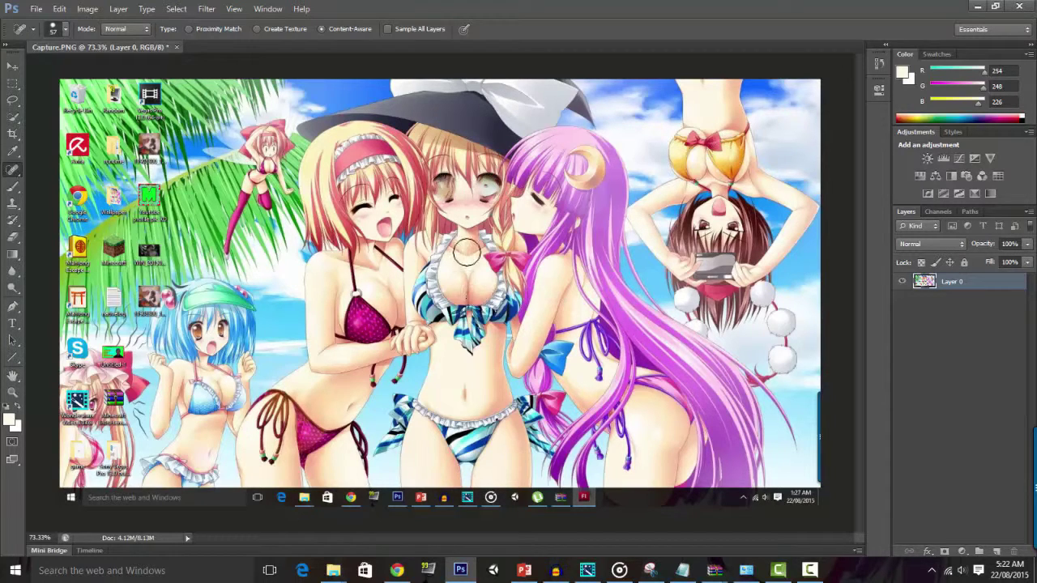
- Heal over the face of the figure with the red headband and over the small fairy's head and body
{"action": "left_click_drag", "start_coordinate": [363, 205], "coordinate": [390, 236]}
{"action": "left_click_drag", "start_coordinate": [392, 196], "coordinate": [399, 201]}
{"action": "left_click_drag", "start_coordinate": [271, 144], "coordinate": [269, 180]}
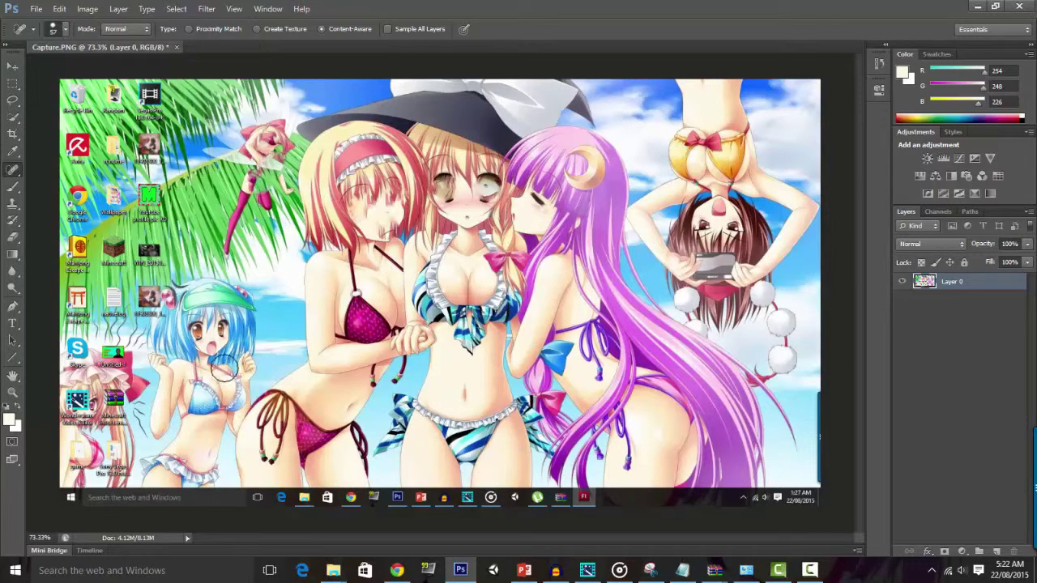
{"action": "right_click", "coordinate": [301, 409]}
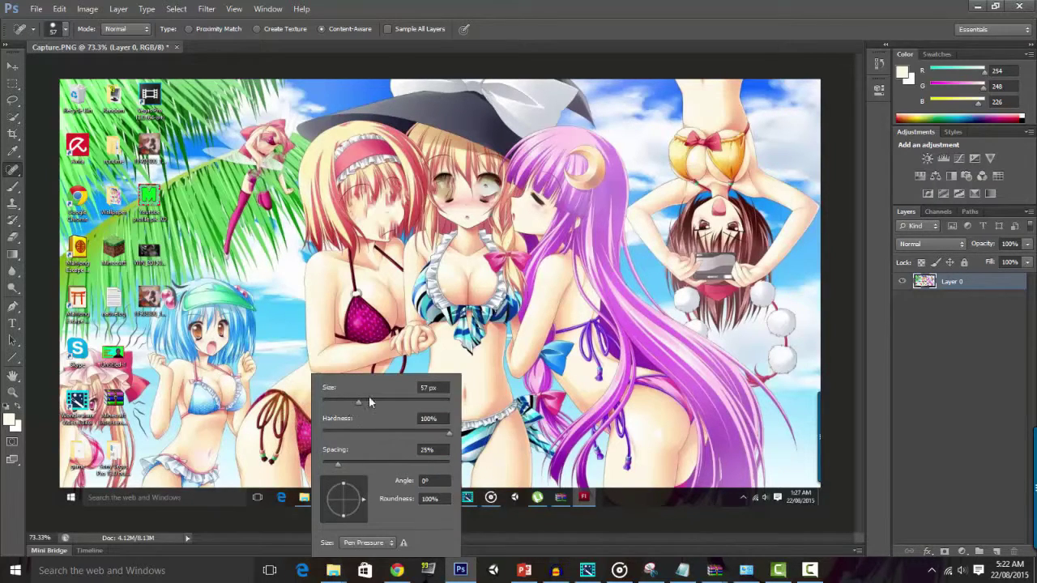
- Paint freehand cream strokes across the whole image with a 13 px Brush, and undo them
{"action": "left_click", "coordinate": [12, 188]}
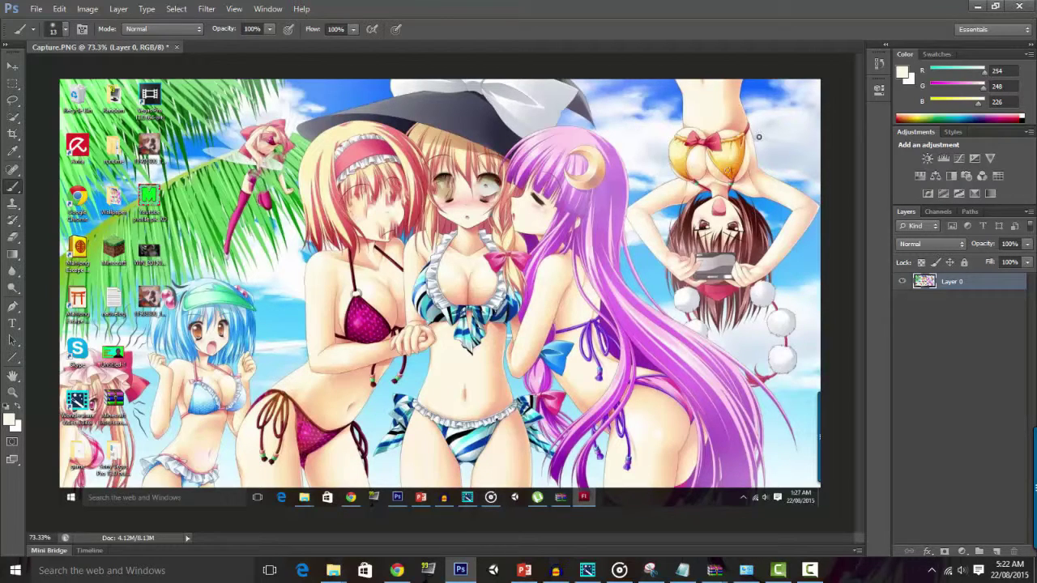
{"action": "mouse_move", "coordinate": [740, 107]}
{"action": "left_mouse_down"}
{"action": "mouse_move", "coordinate": [736, 91]}
{"action": "mouse_move", "coordinate": [750, 86]}
{"action": "mouse_move", "coordinate": [640, 113]}
{"action": "mouse_move", "coordinate": [774, 158]}
{"action": "left_mouse_up"}
{"action": "mouse_move", "coordinate": [653, 435]}
{"action": "left_mouse_down"}
{"action": "mouse_move", "coordinate": [802, 437]}
{"action": "mouse_move", "coordinate": [364, 437]}
{"action": "mouse_move", "coordinate": [526, 373]}
{"action": "mouse_move", "coordinate": [570, 190]}
{"action": "mouse_move", "coordinate": [405, 170]}
{"action": "mouse_move", "coordinate": [275, 235]}
{"action": "mouse_move", "coordinate": [369, 400]}
{"action": "left_mouse_up"}
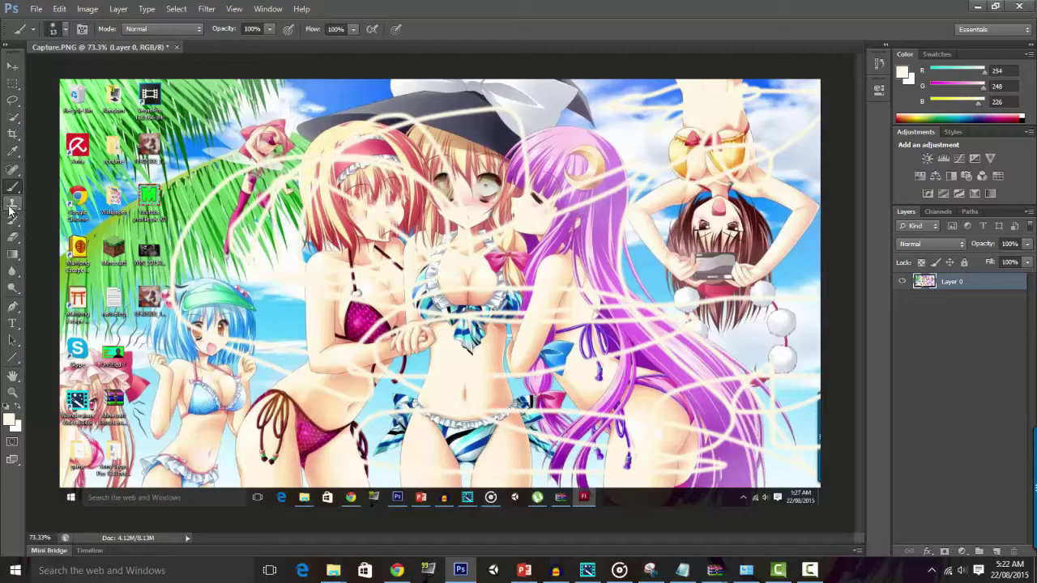
{"action": "left_click", "coordinate": [12, 205]}
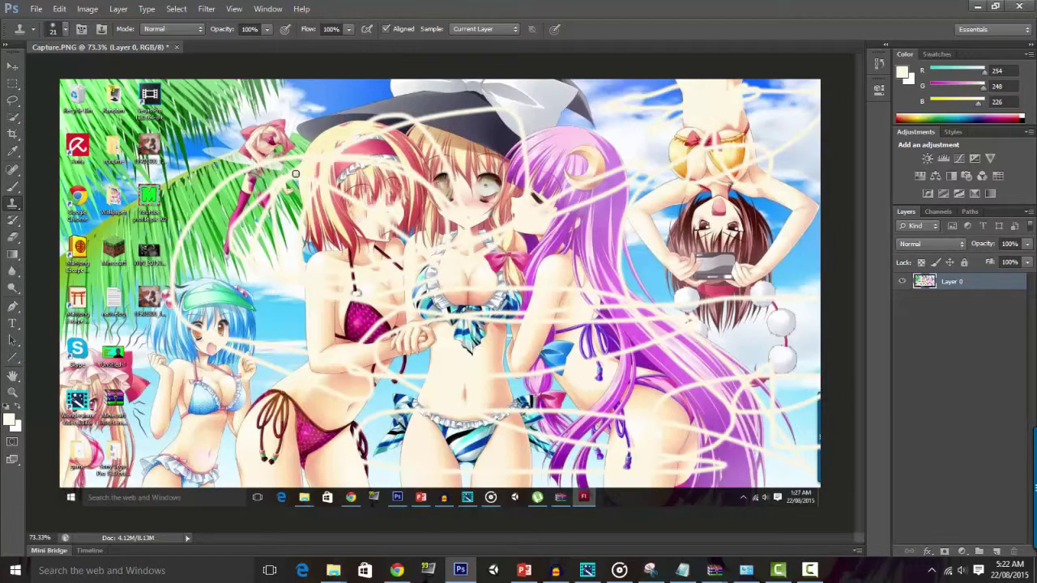
{"action": "key", "text": "ctrl+z"}
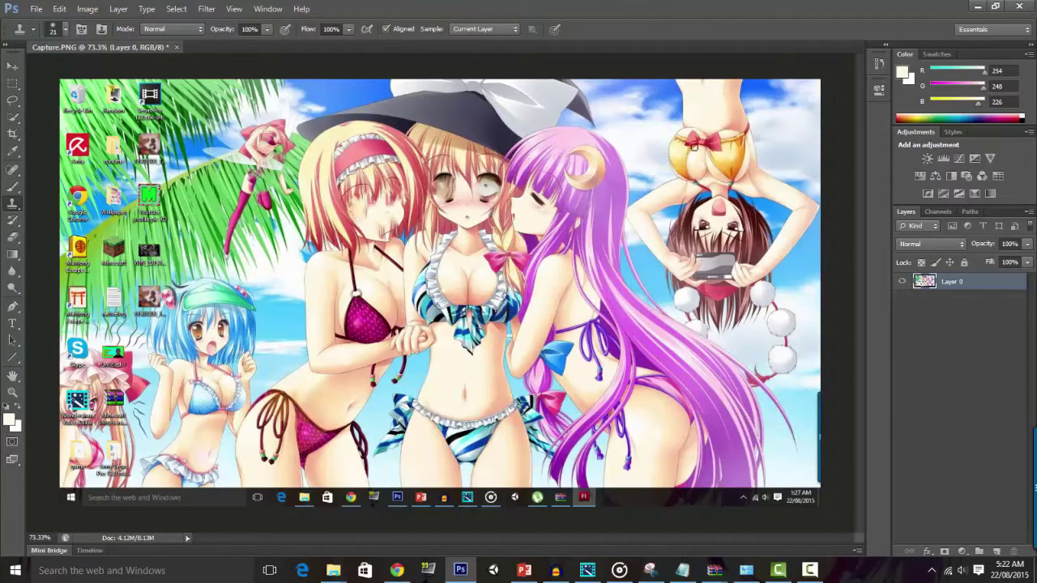
- Try cloning over the red bow on the upside-down figure's yellow top with a 21 px Clone Stamp
{"action": "left_click", "coordinate": [732, 209]}
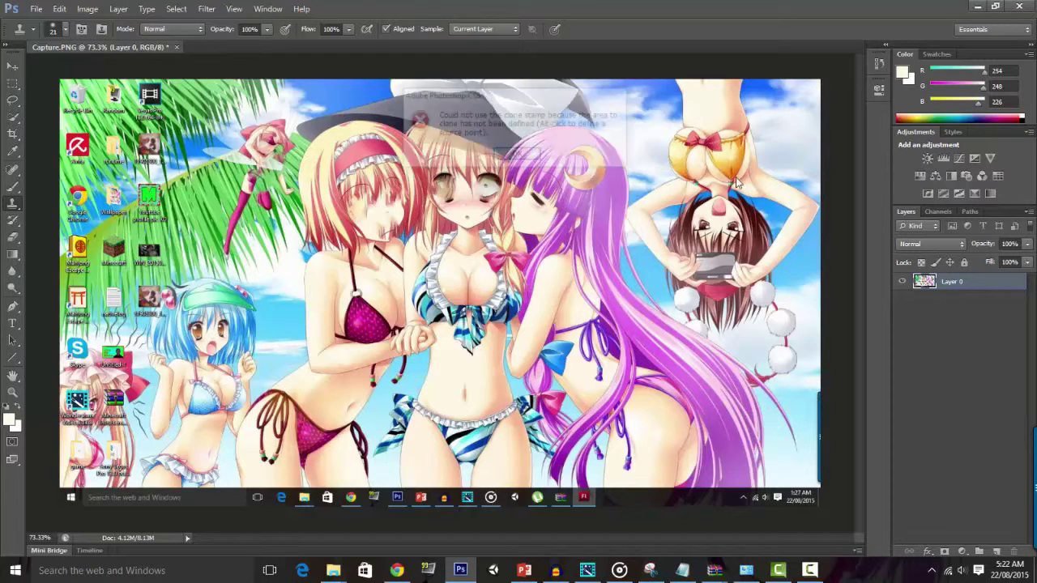
{"action": "left_click", "coordinate": [523, 154]}
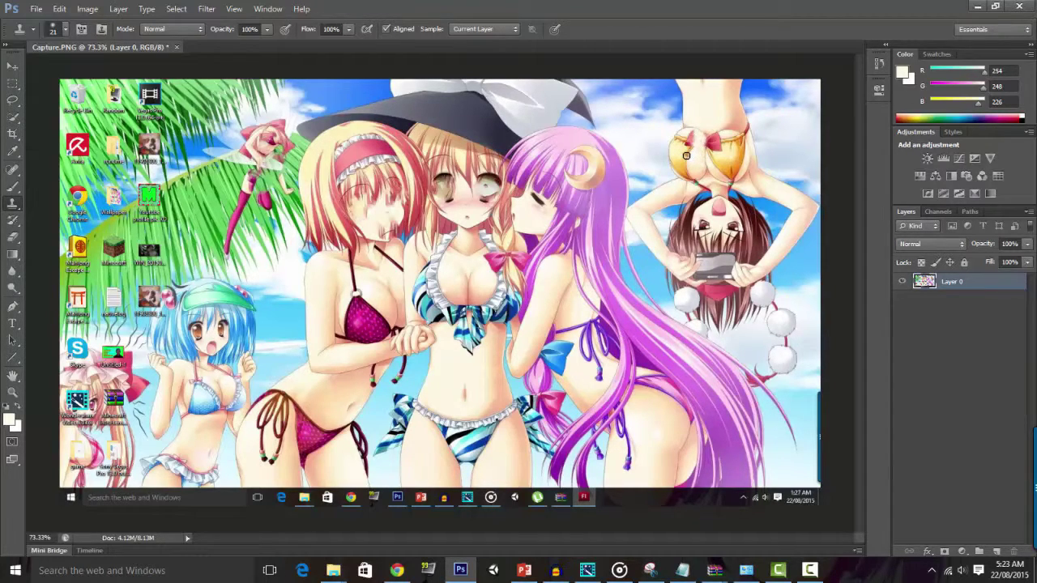
- Restore the retouched faces, fairy and bow to their original look using the History Brush at 116 px
{"action": "left_click", "coordinate": [13, 223]}
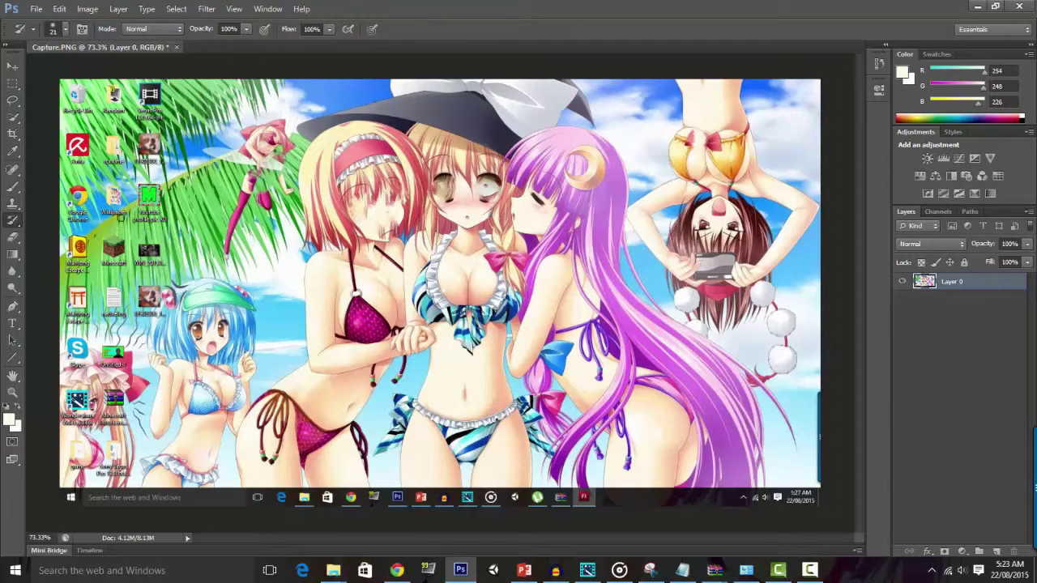
{"action": "right_click", "coordinate": [239, 232]}
{"action": "left_click_drag", "start_coordinate": [261, 261], "coordinate": [282, 264]}
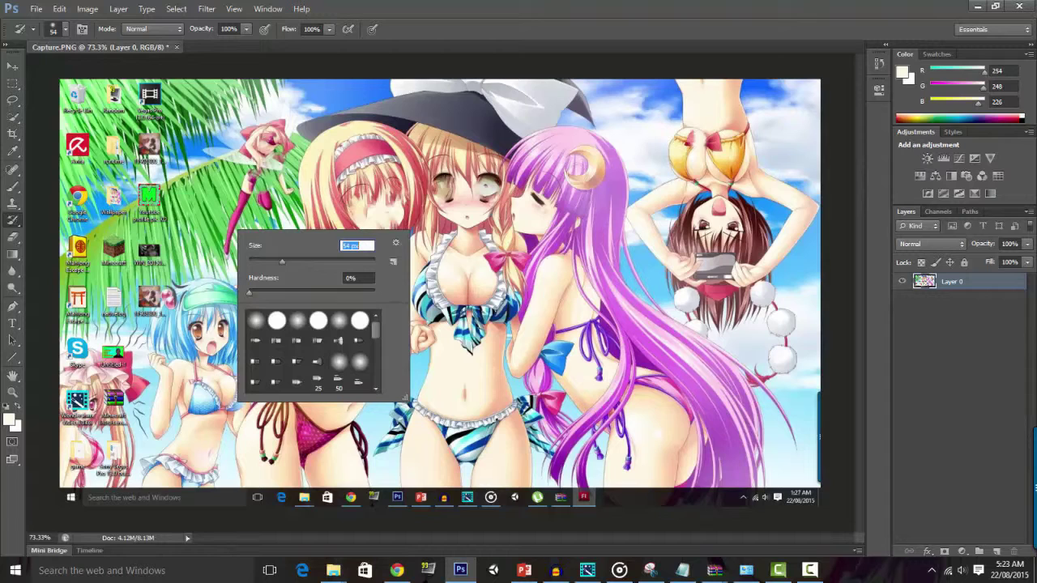
{"action": "left_click_drag", "start_coordinate": [295, 263], "coordinate": [301, 261]}
{"action": "key", "text": "Return"}
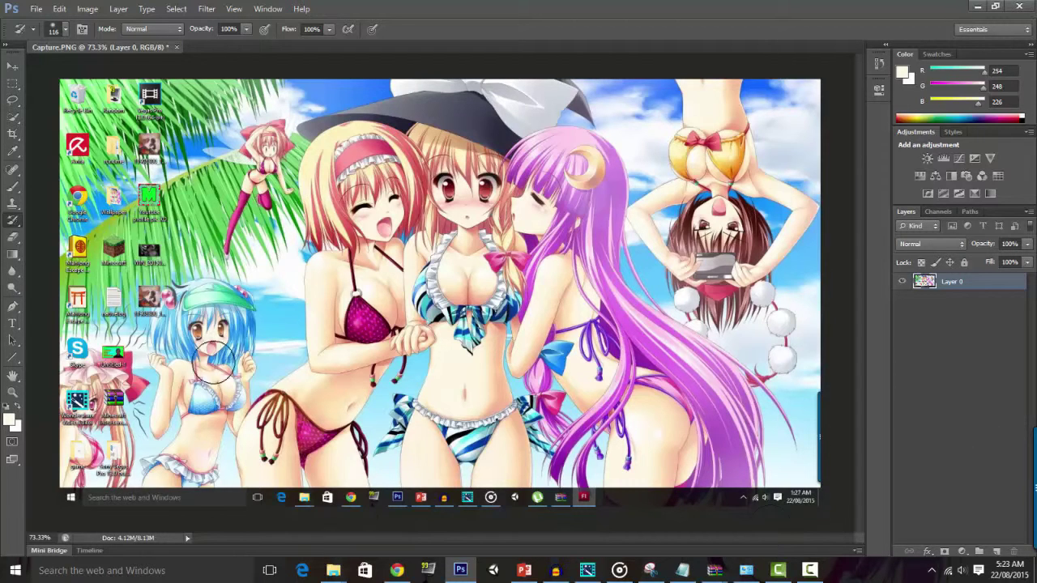
- Erase freehand loops across the three central figures with a 13 px Eraser, and restore the erased areas with the History Brush
{"action": "left_click", "coordinate": [13, 240]}
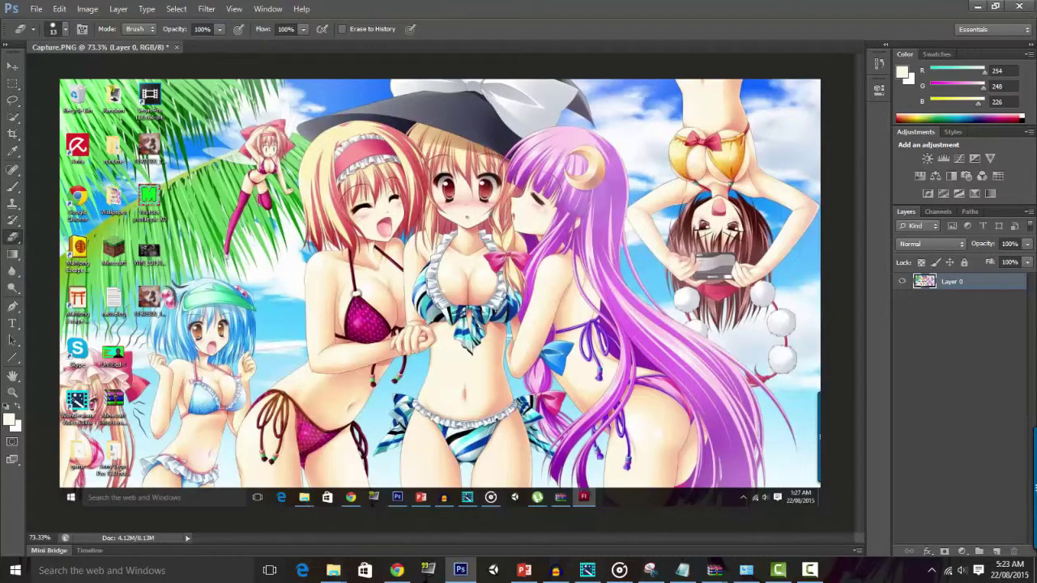
{"action": "mouse_move", "coordinate": [343, 294]}
{"action": "left_mouse_down"}
{"action": "mouse_move", "coordinate": [343, 248]}
{"action": "mouse_move", "coordinate": [475, 303]}
{"action": "mouse_move", "coordinate": [292, 315]}
{"action": "mouse_move", "coordinate": [399, 295]}
{"action": "mouse_move", "coordinate": [430, 329]}
{"action": "mouse_move", "coordinate": [511, 322]}
{"action": "mouse_move", "coordinate": [444, 298]}
{"action": "mouse_move", "coordinate": [457, 275]}
{"action": "mouse_move", "coordinate": [460, 297]}
{"action": "mouse_move", "coordinate": [503, 301]}
{"action": "mouse_move", "coordinate": [465, 294]}
{"action": "mouse_move", "coordinate": [497, 280]}
{"action": "left_mouse_up"}
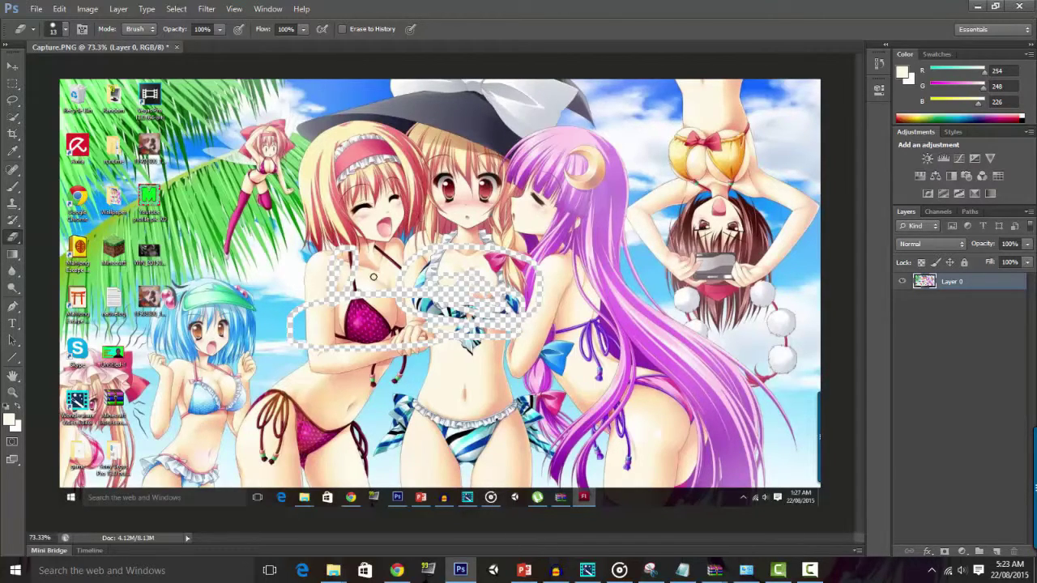
{"action": "mouse_move", "coordinate": [449, 274]}
{"action": "left_mouse_down"}
{"action": "mouse_move", "coordinate": [559, 328]}
{"action": "mouse_move", "coordinate": [552, 295]}
{"action": "left_mouse_up"}
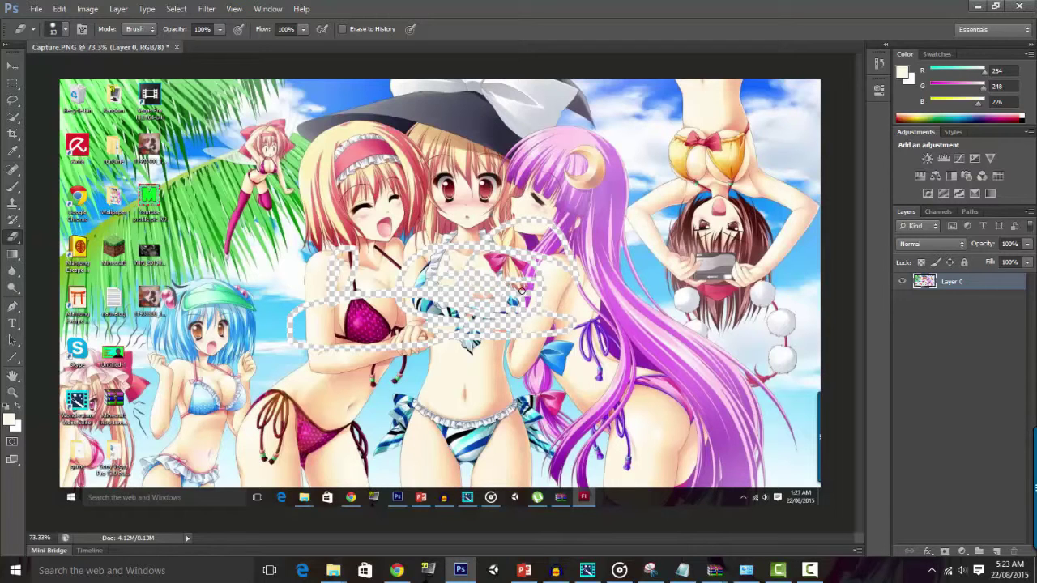
{"action": "left_click", "coordinate": [13, 221]}
{"action": "mouse_move", "coordinate": [312, 303]}
{"action": "left_mouse_down"}
{"action": "mouse_move", "coordinate": [331, 326]}
{"action": "mouse_move", "coordinate": [799, 286]}
{"action": "mouse_move", "coordinate": [289, 270]}
{"action": "mouse_move", "coordinate": [527, 235]}
{"action": "left_mouse_up"}
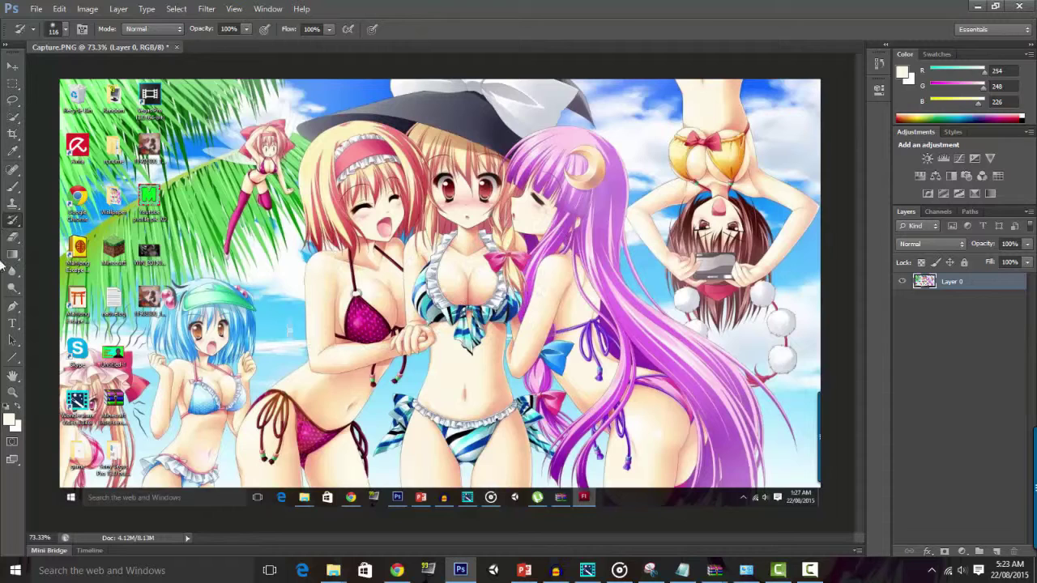
- Activate the Gradient tool and set the foreground colour to bright green, #07f712
{"action": "left_click", "coordinate": [13, 254]}
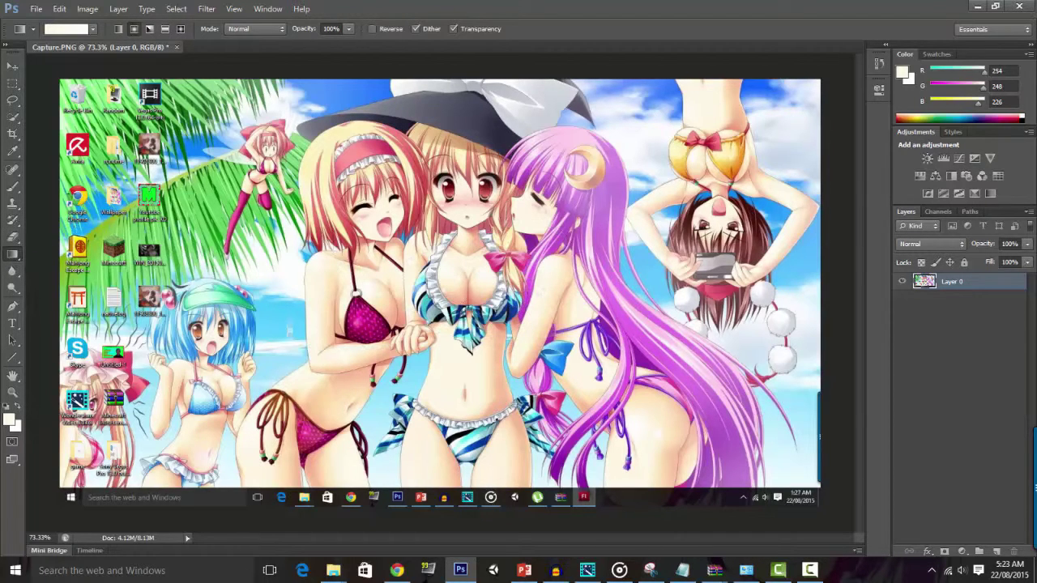
{"action": "left_click", "coordinate": [91, 28]}
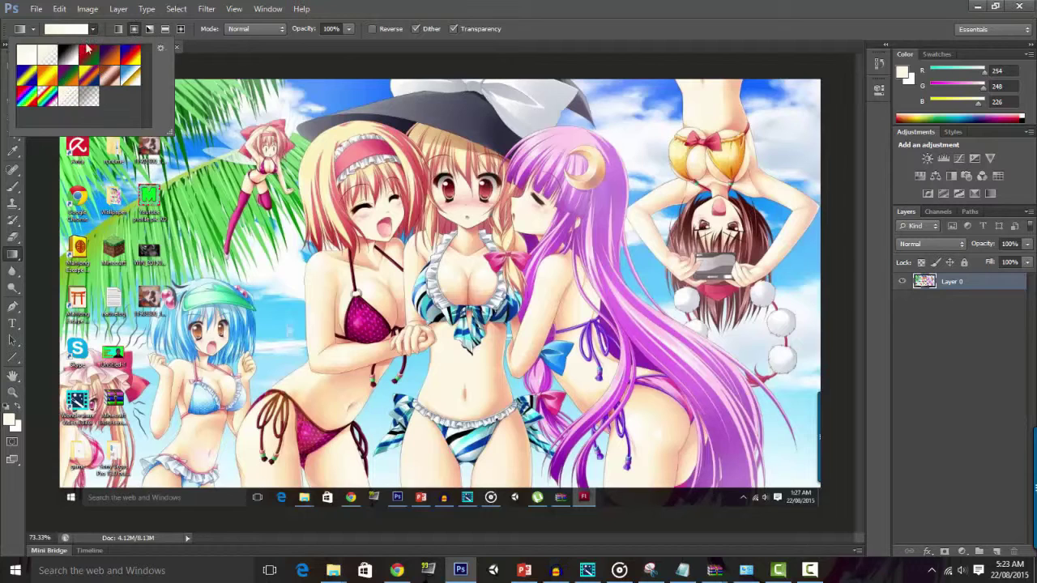
{"action": "left_click", "coordinate": [136, 28]}
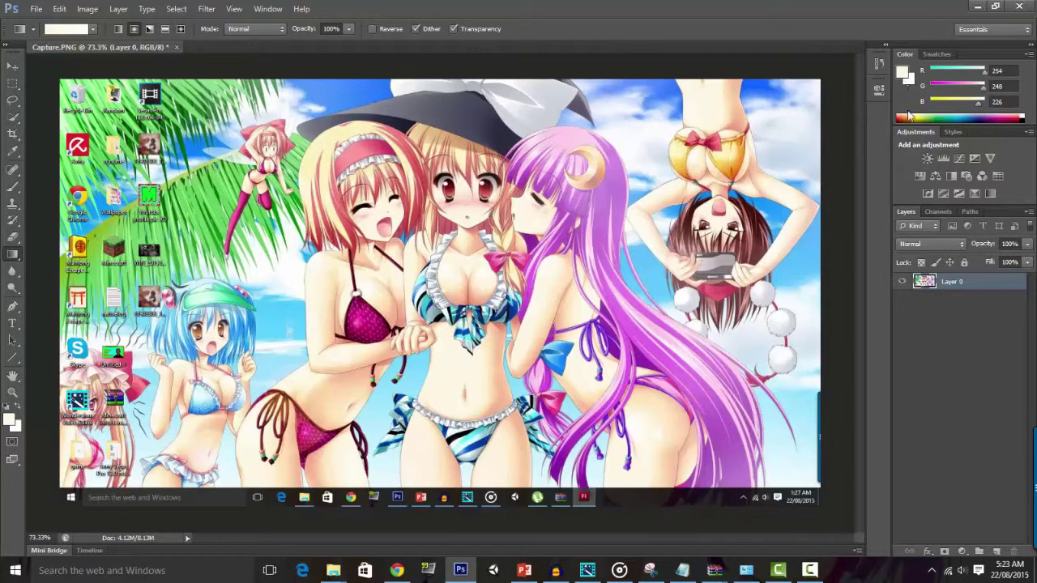
{"action": "left_click", "coordinate": [934, 115]}
{"action": "left_click", "coordinate": [903, 73]}
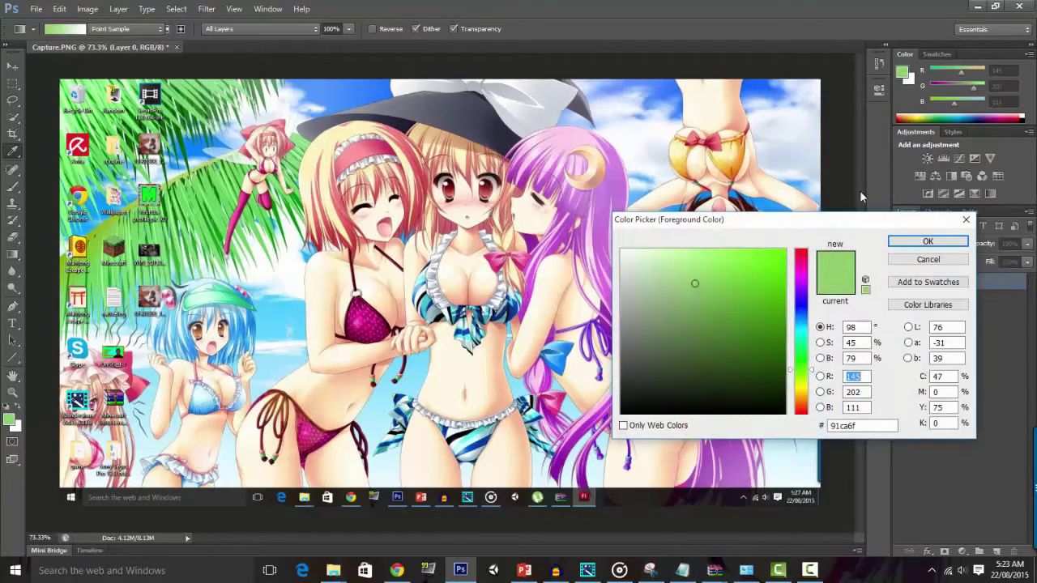
{"action": "left_click", "coordinate": [794, 357]}
{"action": "left_click", "coordinate": [783, 250]}
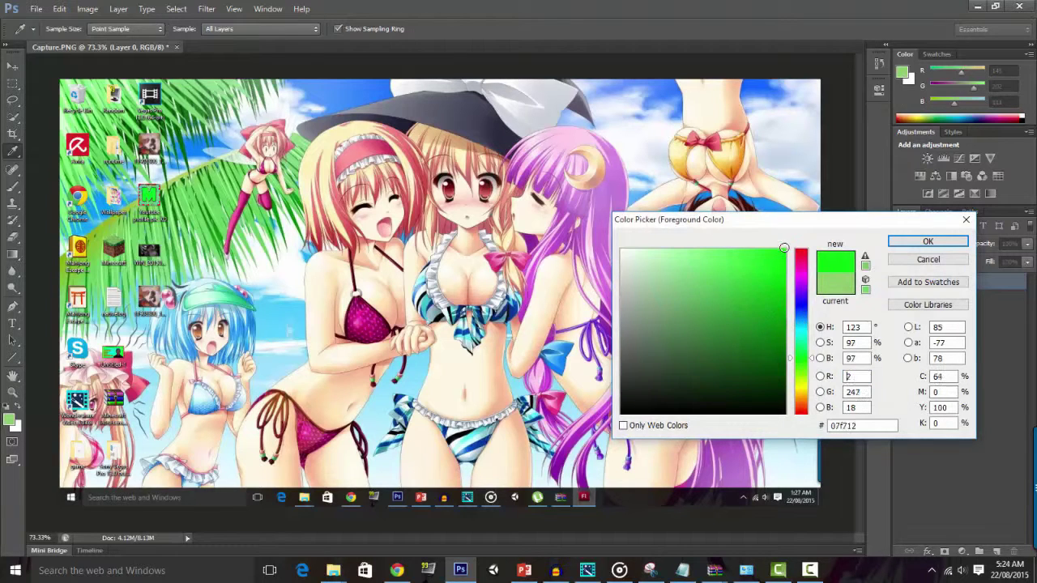
{"action": "key", "text": "Return"}
- Set the background colour to bright cyan, #00fff0
{"action": "left_click", "coordinate": [907, 78]}
{"action": "left_click", "coordinate": [912, 82]}
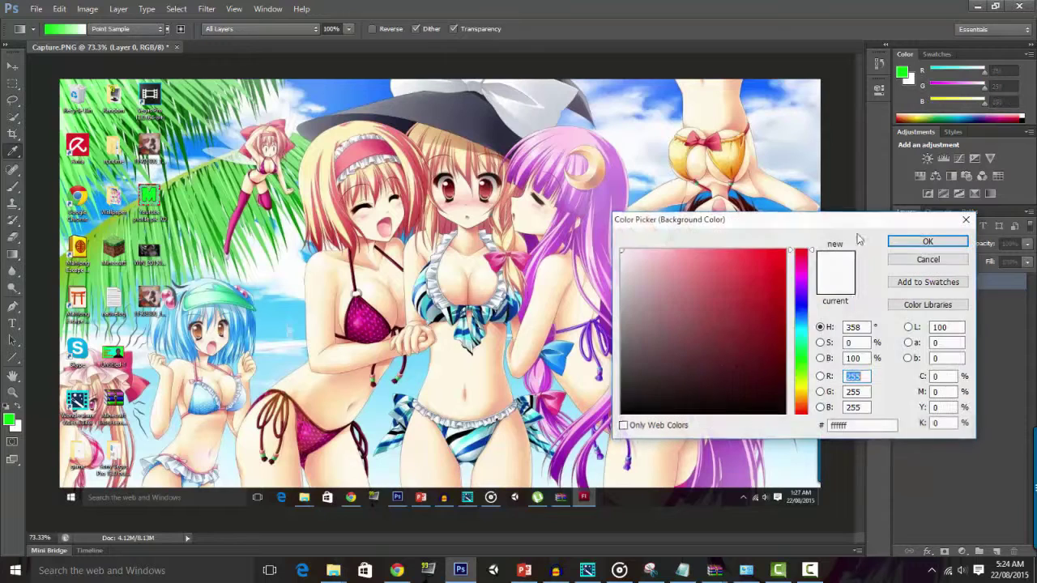
{"action": "left_click", "coordinate": [803, 335]}
{"action": "left_click", "coordinate": [785, 251]}
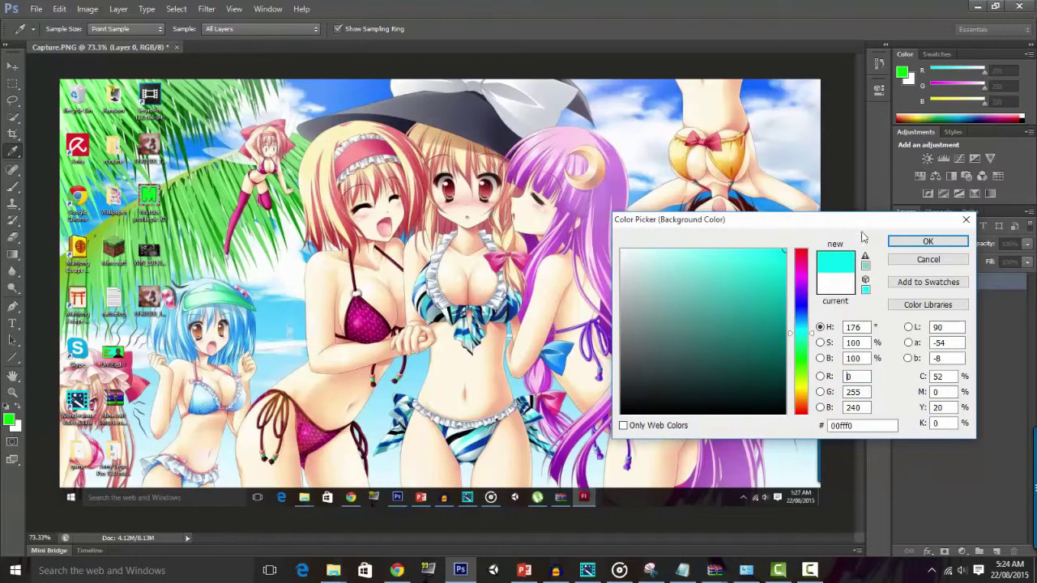
{"action": "left_click", "coordinate": [928, 242]}
- Try green-to-cyan radial and linear gradients across the image, undoing each fill
{"action": "left_click_drag", "start_coordinate": [431, 280], "coordinate": [665, 163]}
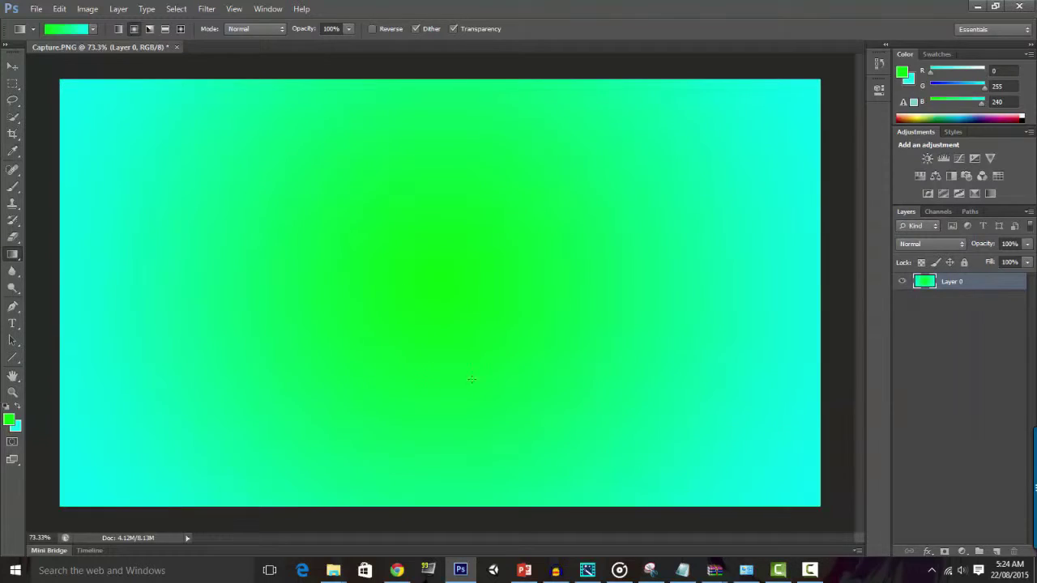
{"action": "key", "text": "ctrl+z"}
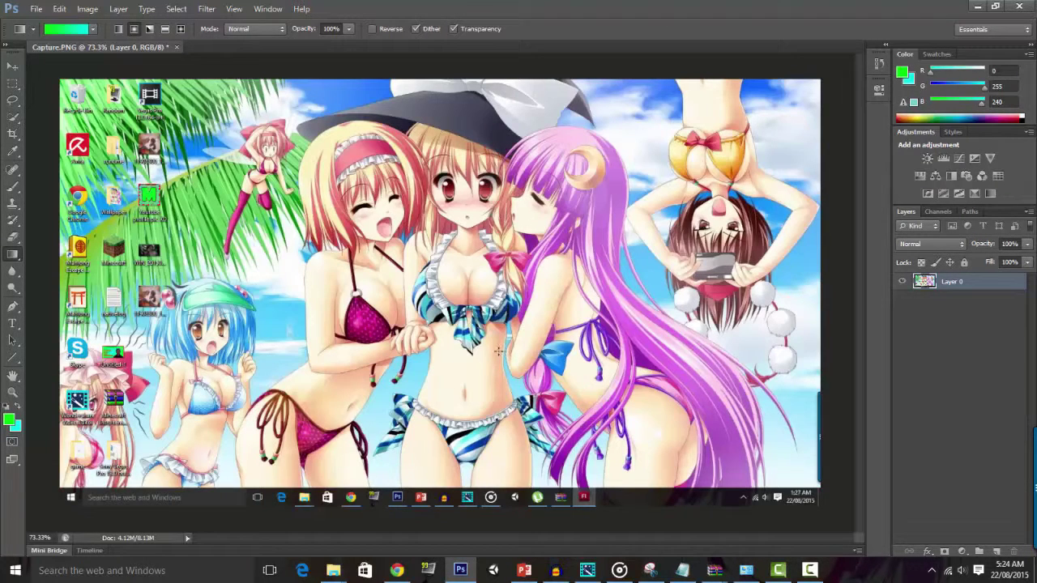
{"action": "left_click", "coordinate": [118, 29]}
{"action": "left_click_drag", "start_coordinate": [413, 297], "coordinate": [768, 79]}
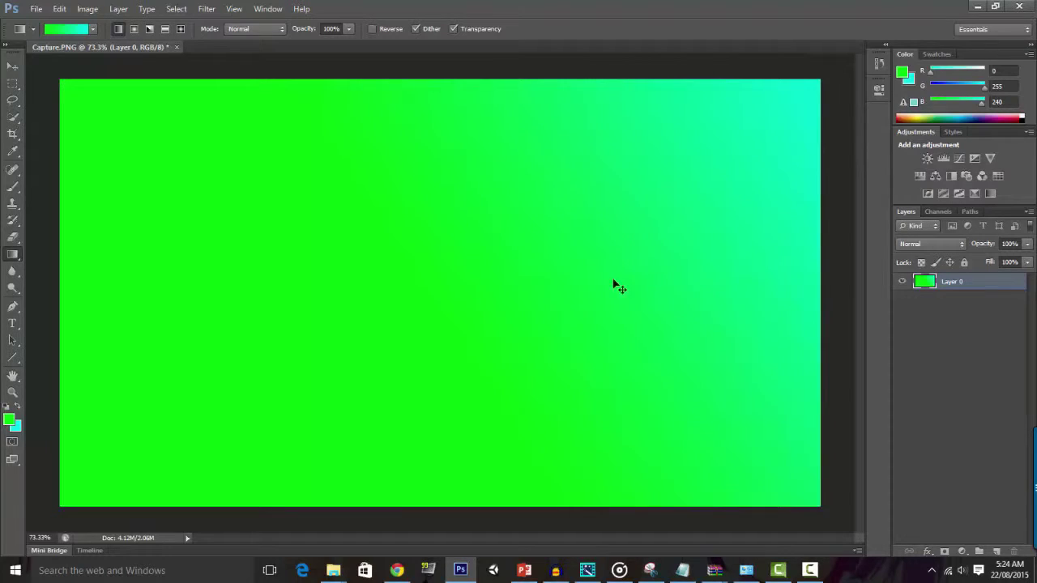
{"action": "key", "text": "ctrl+z"}
{"action": "left_click_drag", "start_coordinate": [353, 294], "coordinate": [496, 236]}
{"action": "key", "text": "ctrl+z"}
{"action": "left_click_drag", "start_coordinate": [436, 300], "coordinate": [556, 274]}
{"action": "key", "text": "ctrl+z"}
- Try a green-to-cyan diamond gradient from the image centre and undo it
{"action": "left_click", "coordinate": [181, 29]}
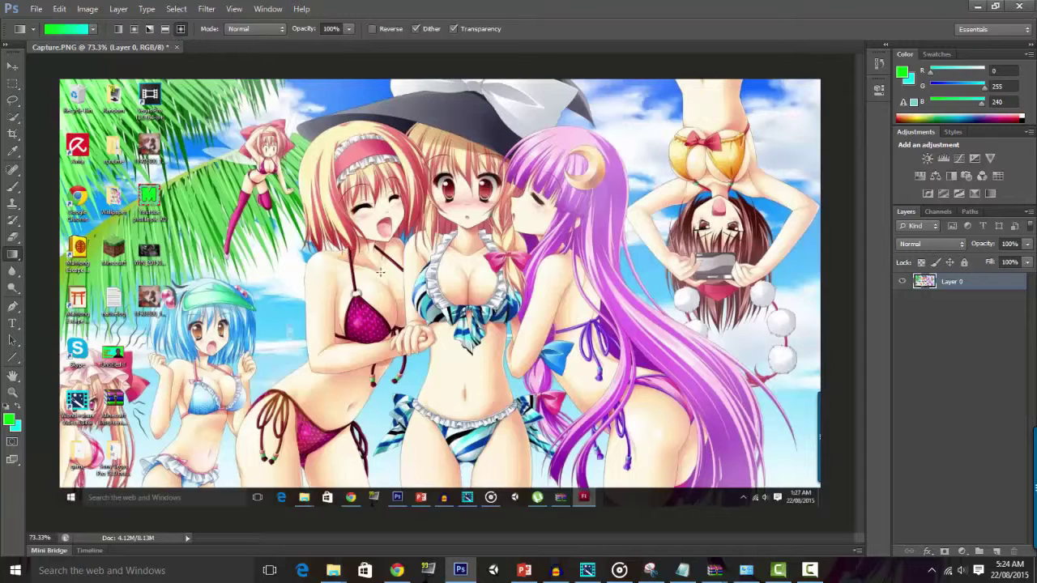
{"action": "left_click_drag", "start_coordinate": [477, 283], "coordinate": [620, 261]}
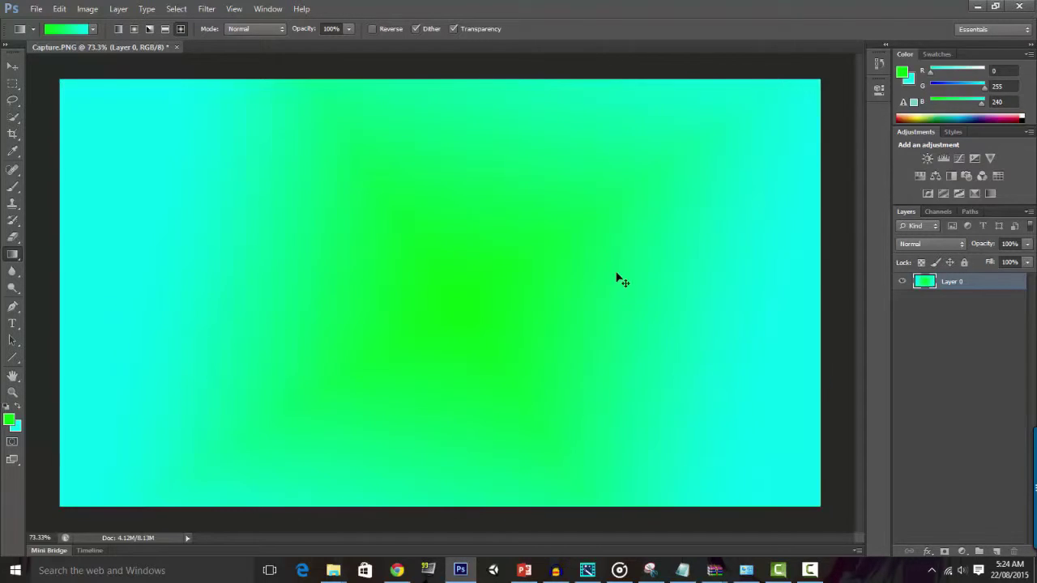
{"action": "key", "text": "ctrl+z"}
- Blur the upside-down figure's face and yellow top using the Blur tool at 55 px, 50% strength and raised hardness
{"action": "left_click", "coordinate": [13, 272]}
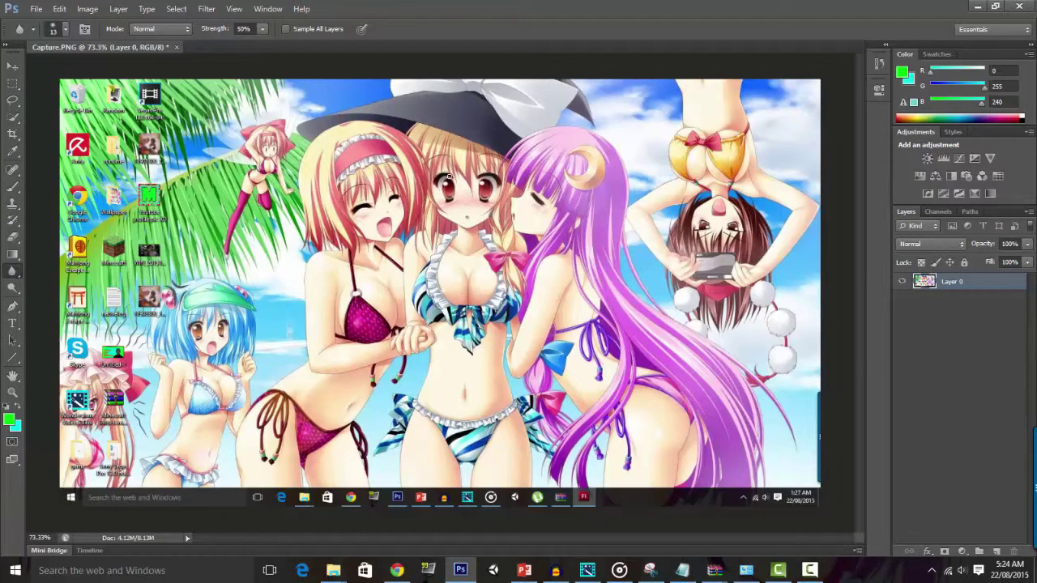
{"action": "right_click", "coordinate": [526, 230]}
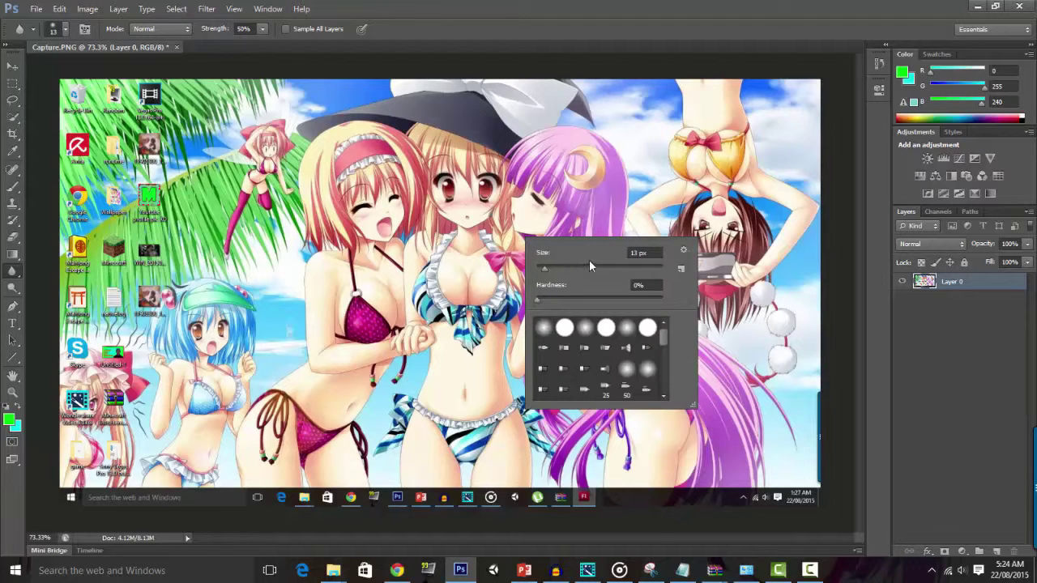
{"action": "left_click", "coordinate": [572, 269]}
{"action": "left_click_drag", "start_coordinate": [538, 301], "coordinate": [663, 300]}
{"action": "left_click", "coordinate": [842, 309]}
{"action": "left_click_drag", "start_coordinate": [727, 228], "coordinate": [741, 219]}
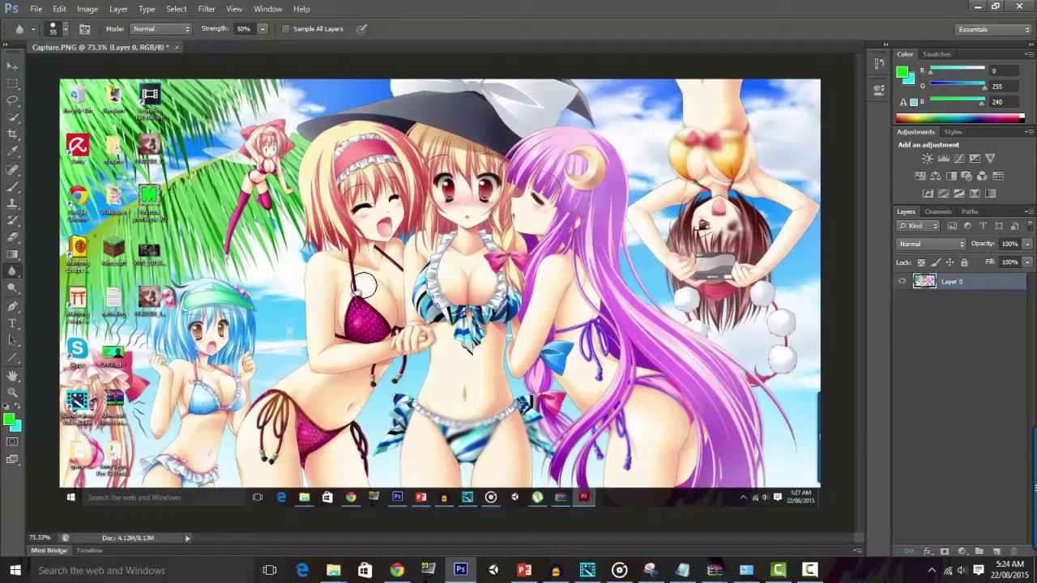
- Step back through the history past the blur strokes and the earlier erasing
{"action": "key", "text": "ctrl+alt+z"}
{"action": "key", "text": "ctrl+alt+z"}
{"action": "key", "text": "ctrl+alt+z"}
{"action": "key", "text": "ctrl+alt+z"}
{"action": "key", "text": "ctrl+alt+z"}
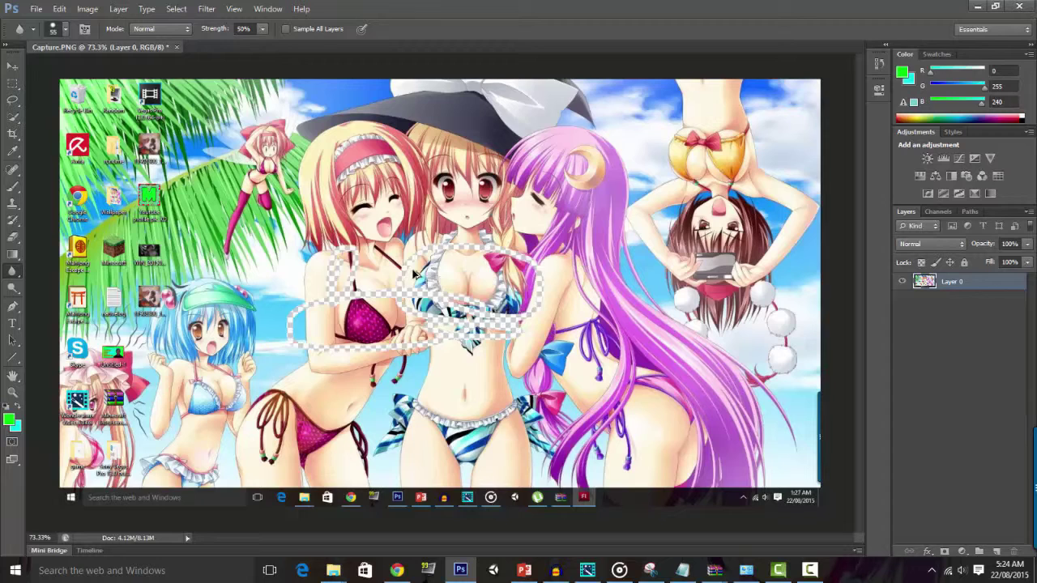
{"action": "key", "text": "ctrl+alt+z"}
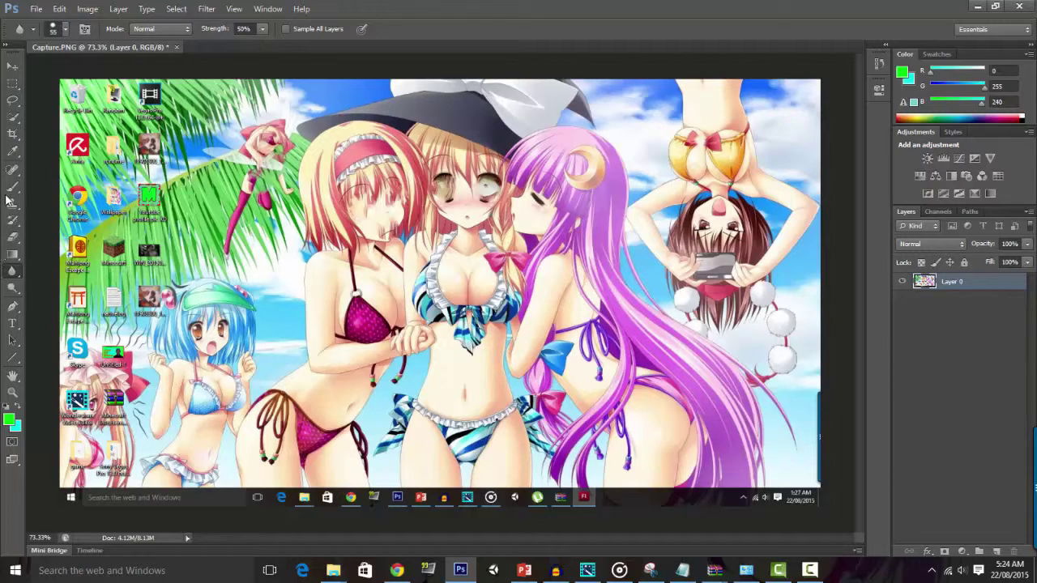
- Restore the altered faces and the fairy to their original look using the History Brush at 116 px
{"action": "left_click", "coordinate": [13, 218]}
{"action": "key", "text": "ctrl+alt+z"}
{"action": "key", "text": "ctrl+alt+z"}
{"action": "key", "text": "ctrl+alt+z"}
{"action": "left_click_drag", "start_coordinate": [260, 166], "coordinate": [265, 157]}
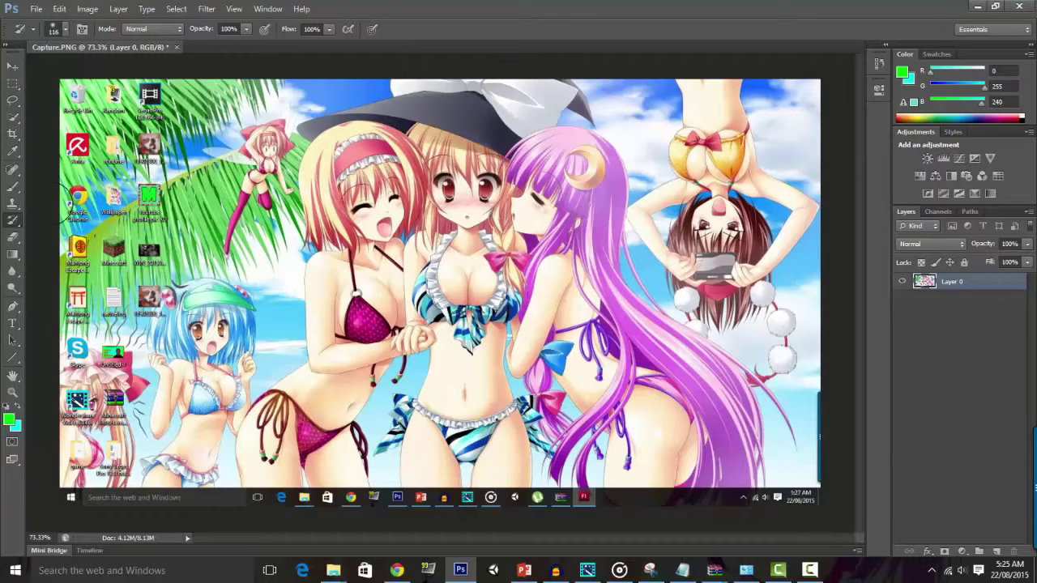
- Try lightening the purple hair with the 65 px Dodge tool on midtones at 50% exposure, and undo the stroke
{"action": "left_click", "coordinate": [15, 288]}
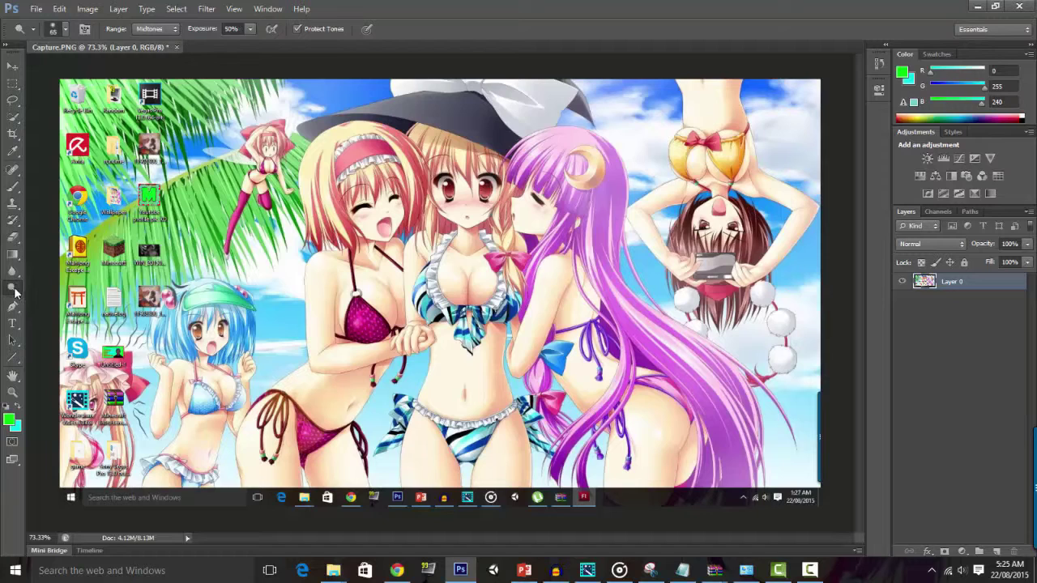
{"action": "right_click", "coordinate": [12, 289]}
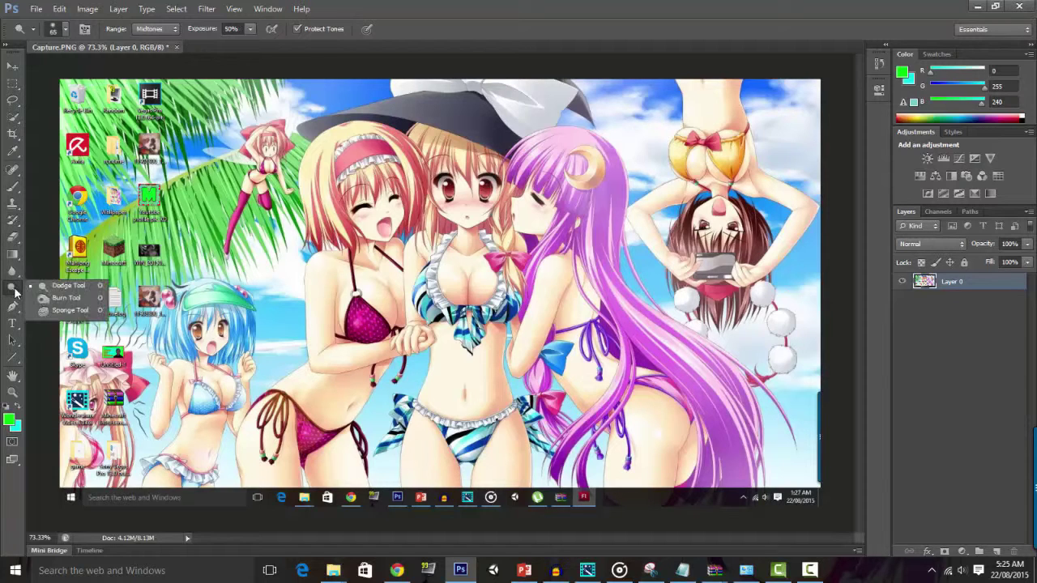
{"action": "left_click", "coordinate": [14, 292]}
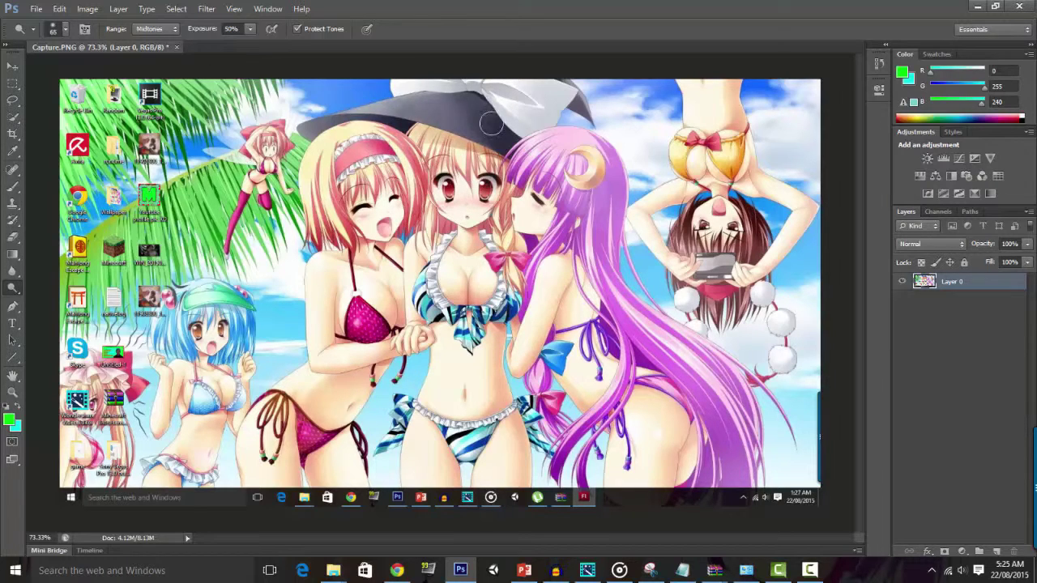
{"action": "mouse_move", "coordinate": [519, 151]}
{"action": "left_mouse_down"}
{"action": "mouse_move", "coordinate": [529, 122]}
{"action": "mouse_move", "coordinate": [535, 163]}
{"action": "mouse_move", "coordinate": [579, 167]}
{"action": "mouse_move", "coordinate": [632, 341]}
{"action": "mouse_move", "coordinate": [697, 446]}
{"action": "mouse_move", "coordinate": [758, 186]}
{"action": "left_mouse_up"}
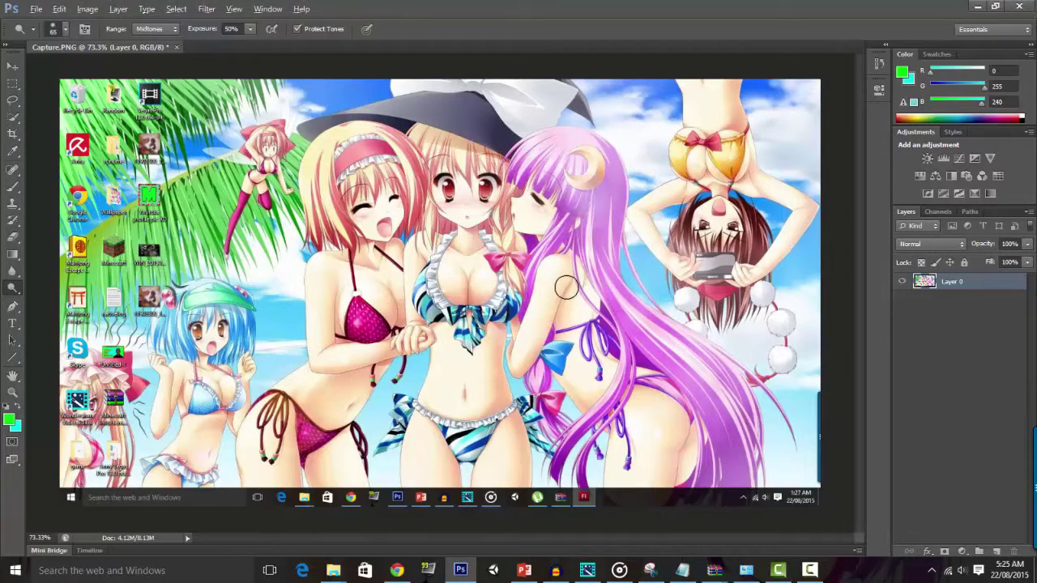
{"action": "key", "text": "ctrl+z"}
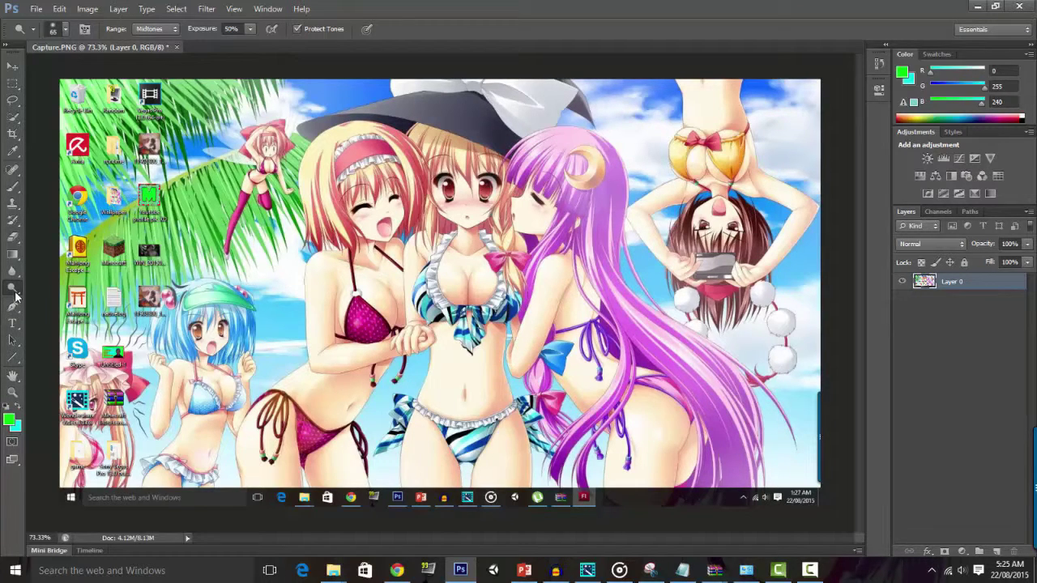
{"action": "left_click", "coordinate": [17, 121]}
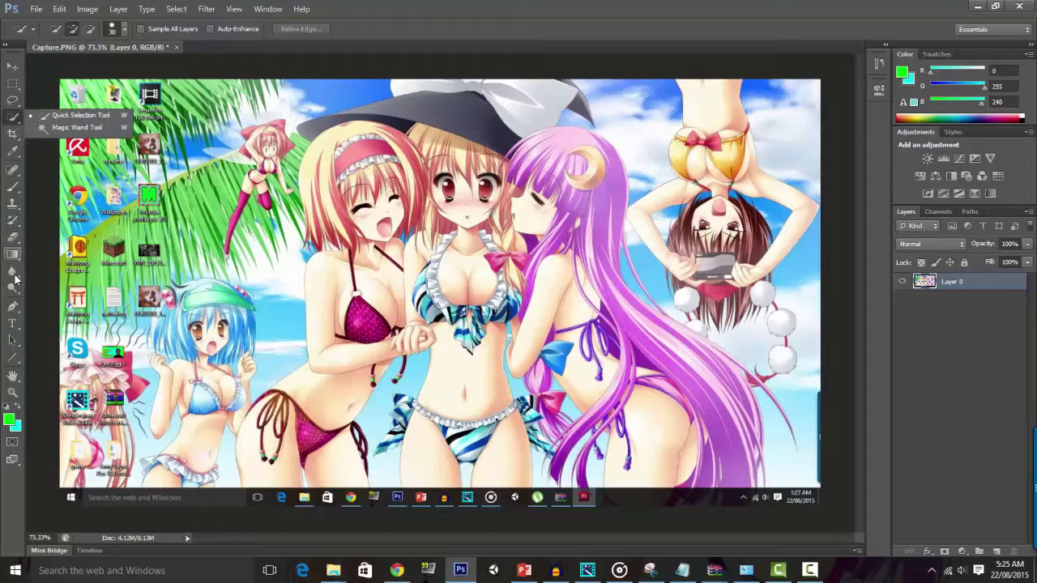
{"action": "left_click", "coordinate": [28, 299]}
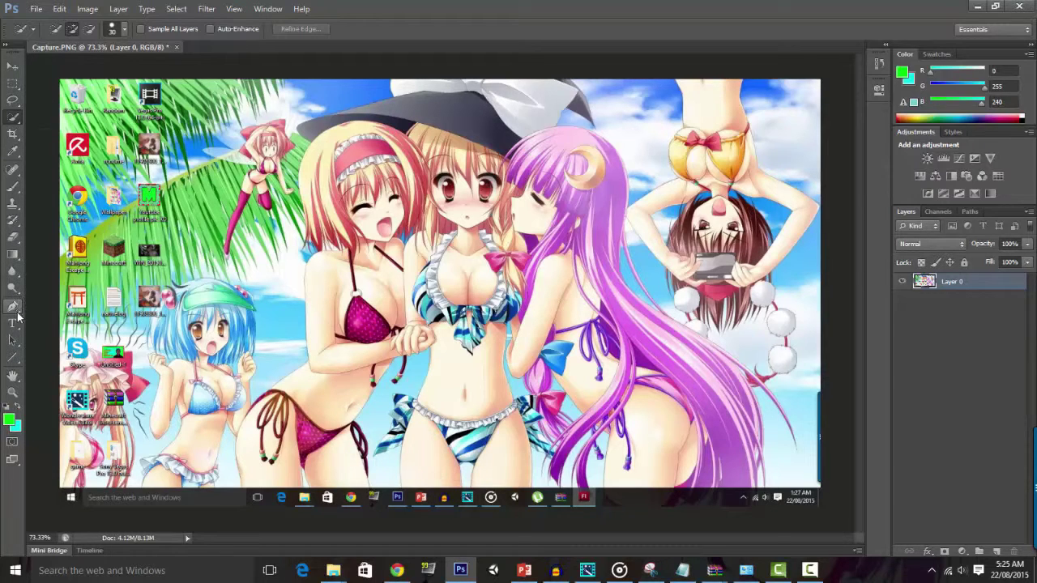
- Draw a curved open path along the body outline beside the magenta top with the Pen tool
{"action": "left_click", "coordinate": [18, 311]}
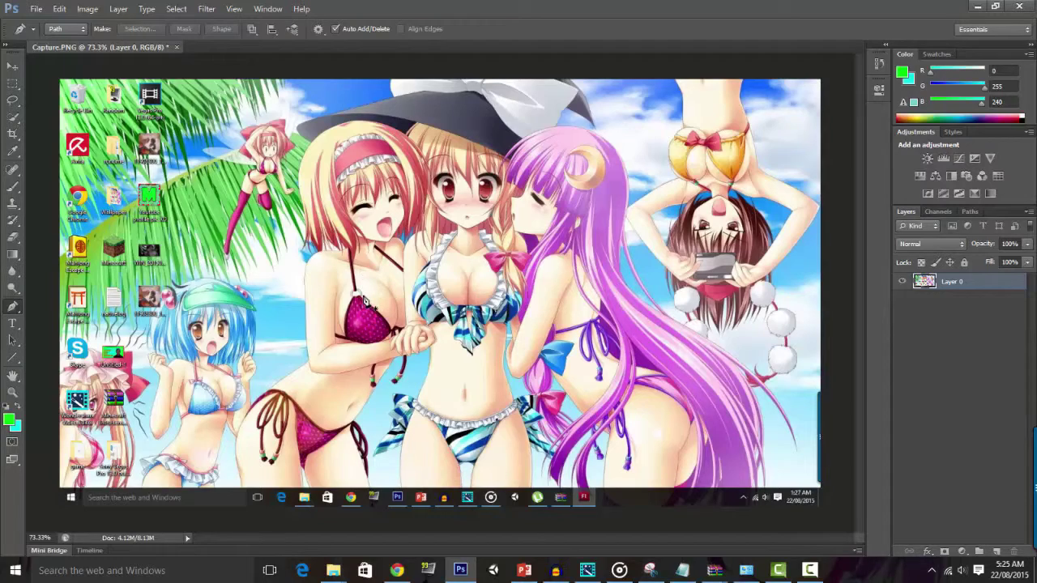
{"action": "scroll", "coordinate": [373, 300], "scroll_direction": "up", "scroll_amount": 3}
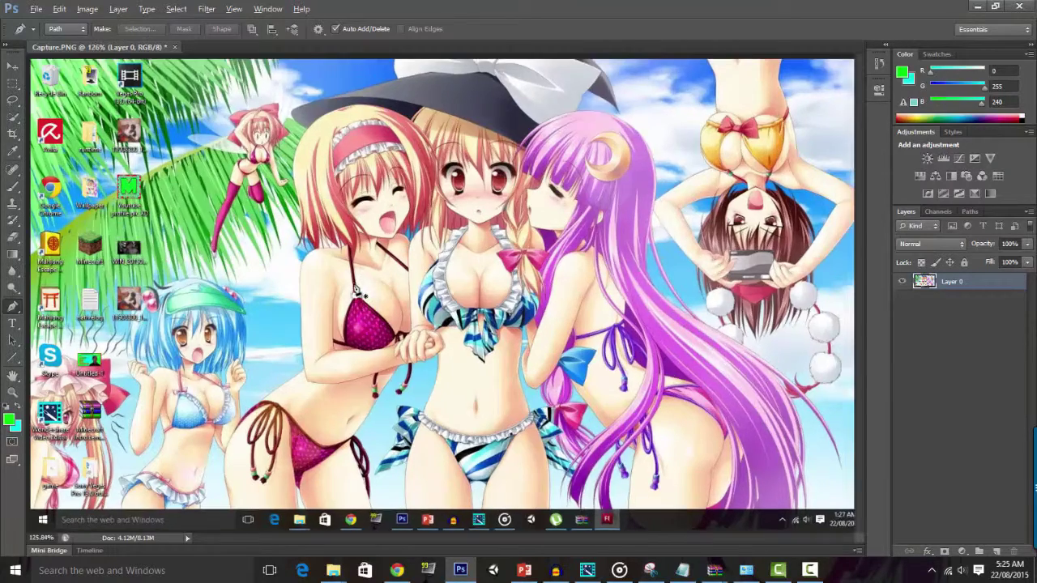
{"action": "scroll", "coordinate": [381, 320], "scroll_direction": "up", "scroll_amount": 2}
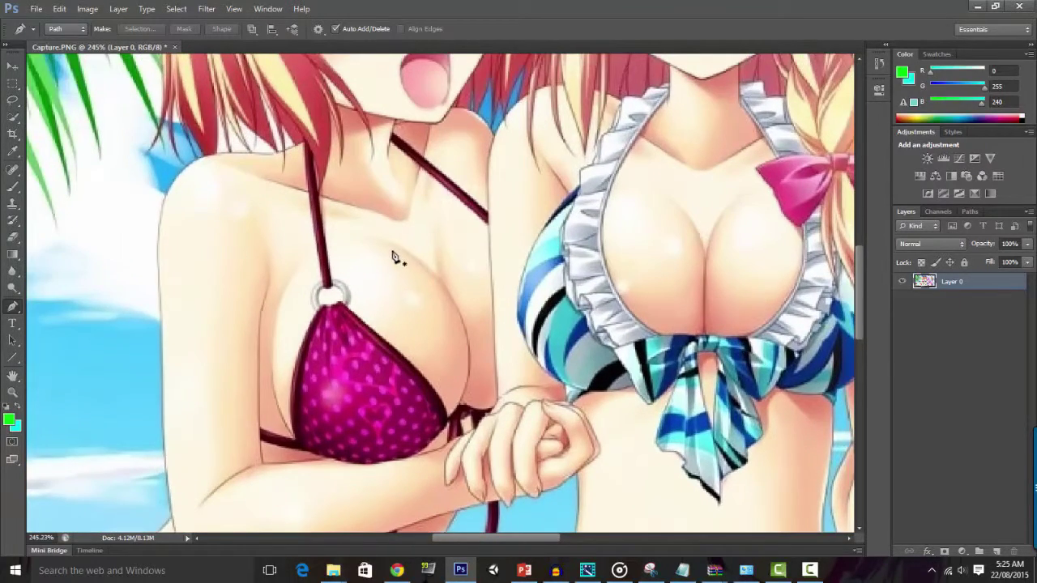
{"action": "left_click", "coordinate": [392, 243]}
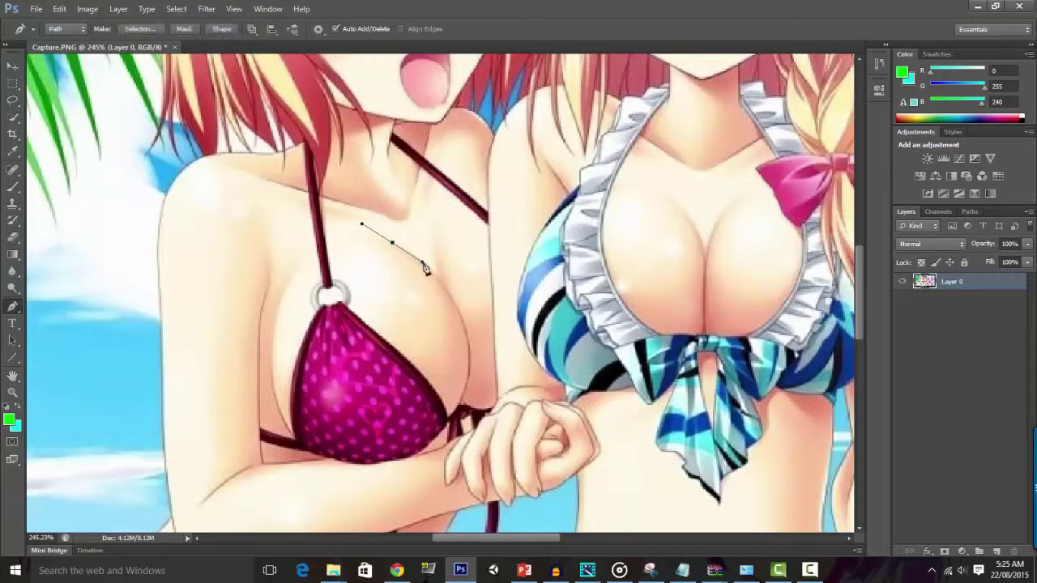
{"action": "left_click", "coordinate": [423, 262]}
{"action": "left_click_drag", "start_coordinate": [441, 281], "coordinate": [468, 330]}
{"action": "left_click", "coordinate": [447, 288]}
{"action": "left_click_drag", "start_coordinate": [470, 355], "coordinate": [470, 393]}
{"action": "left_click_drag", "start_coordinate": [446, 436], "coordinate": [442, 440]}
{"action": "scroll", "coordinate": [472, 314], "scroll_direction": "down", "scroll_amount": 3}
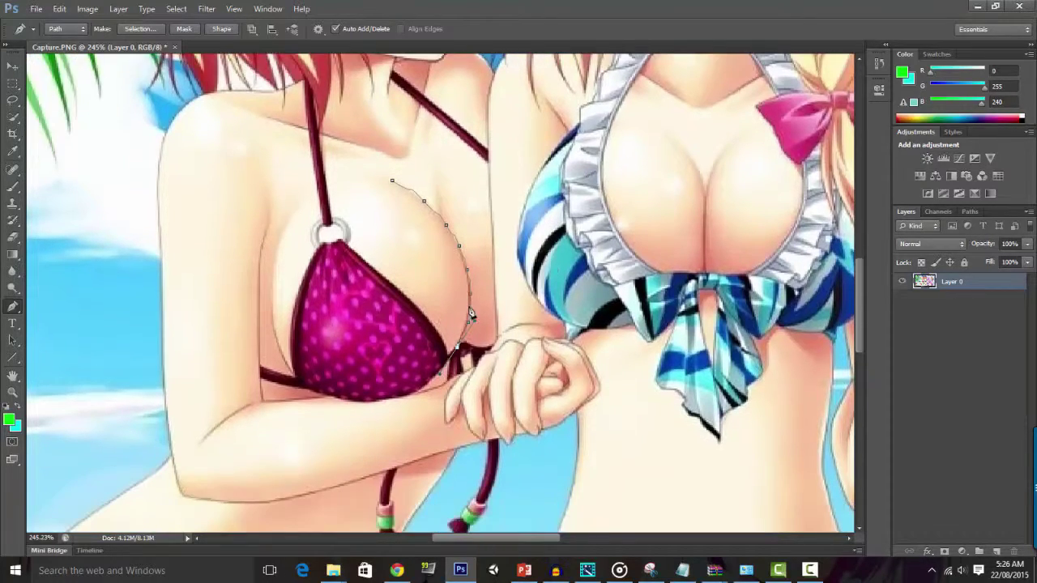
- Delete the curved pen path beside the magenta top
{"action": "right_click", "coordinate": [473, 304]}
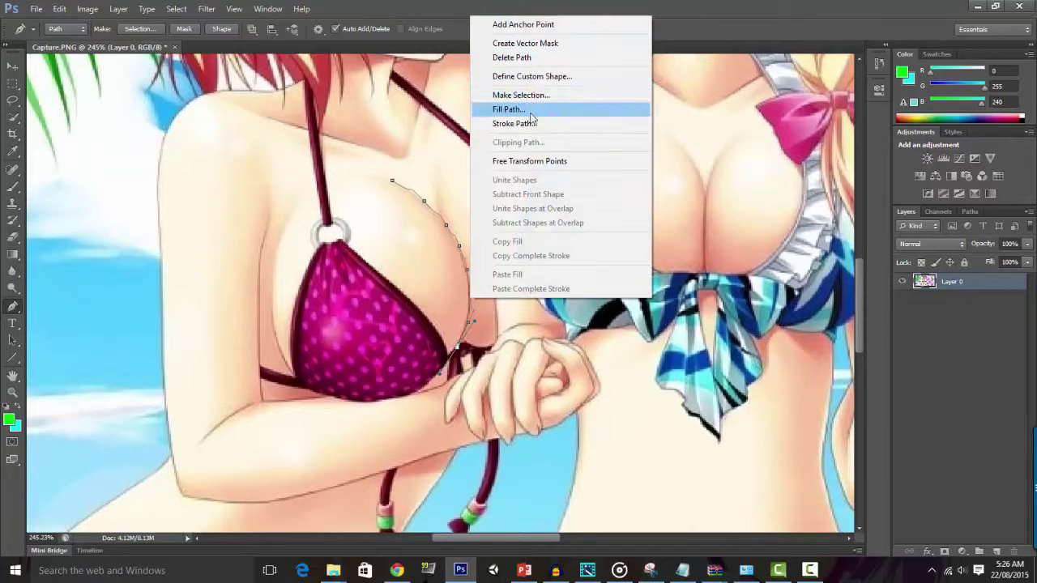
{"action": "left_click", "coordinate": [517, 57]}
{"action": "scroll", "coordinate": [536, 272], "scroll_direction": "down", "scroll_amount": 1}
{"action": "key", "text": "ctrl+0"}
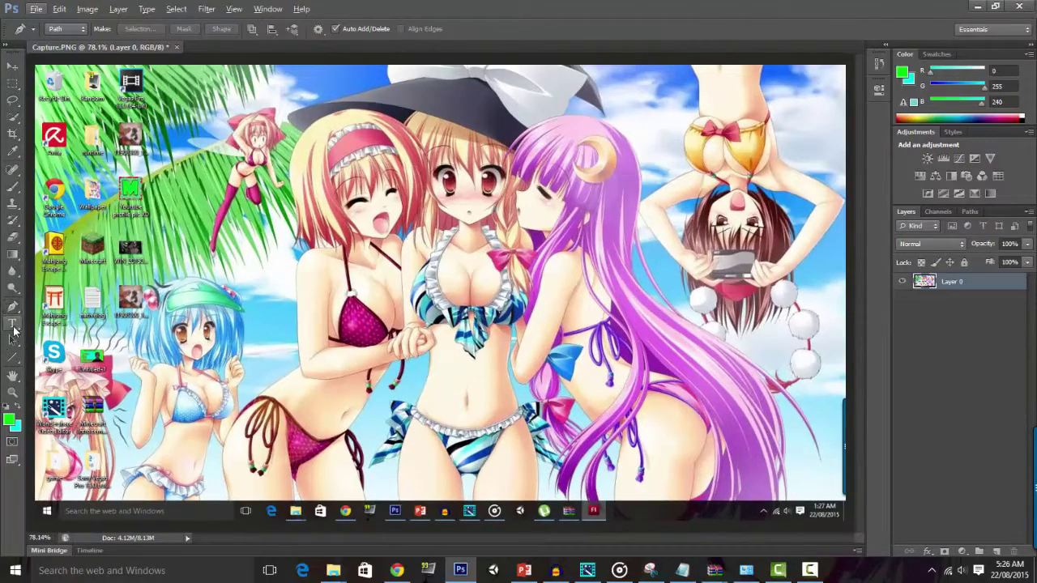
- Add a wide text box across the central figures containing a bright green letter M in Showcard Gothic
{"action": "left_click", "coordinate": [13, 324]}
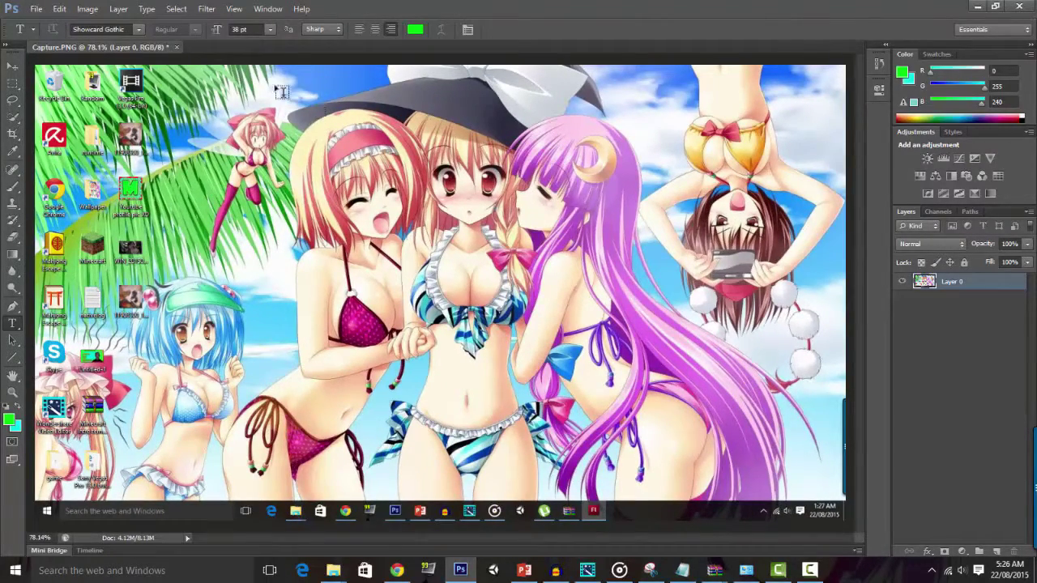
{"action": "left_click_drag", "start_coordinate": [228, 254], "coordinate": [588, 317]}
{"action": "type", "text": "M"}
{"action": "key", "text": "ctrl+a"}
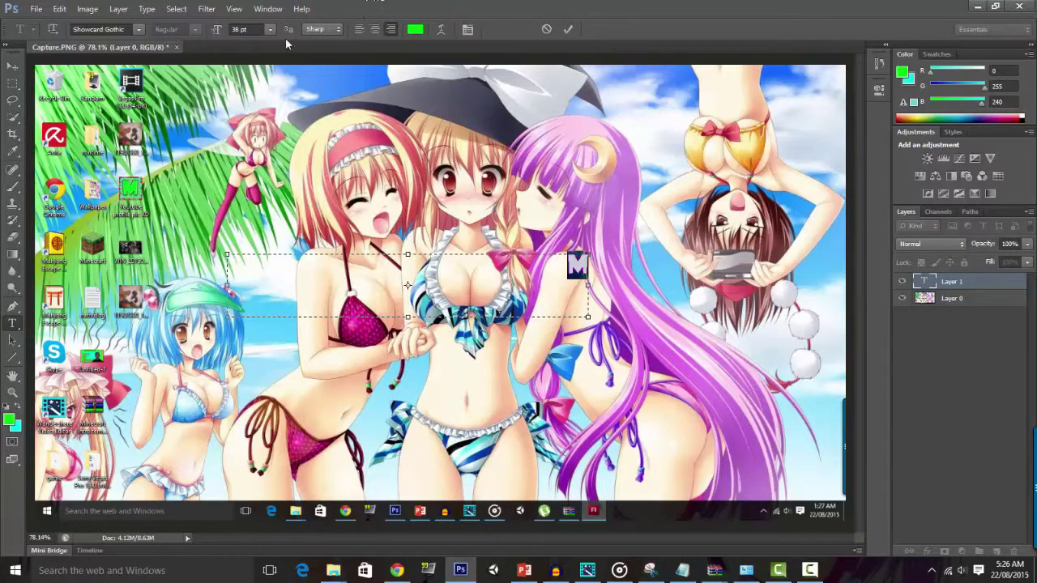
- Set the M's font size to 72 pt and move the text just above the upside-down figure's yellow top
{"action": "left_click", "coordinate": [139, 30]}
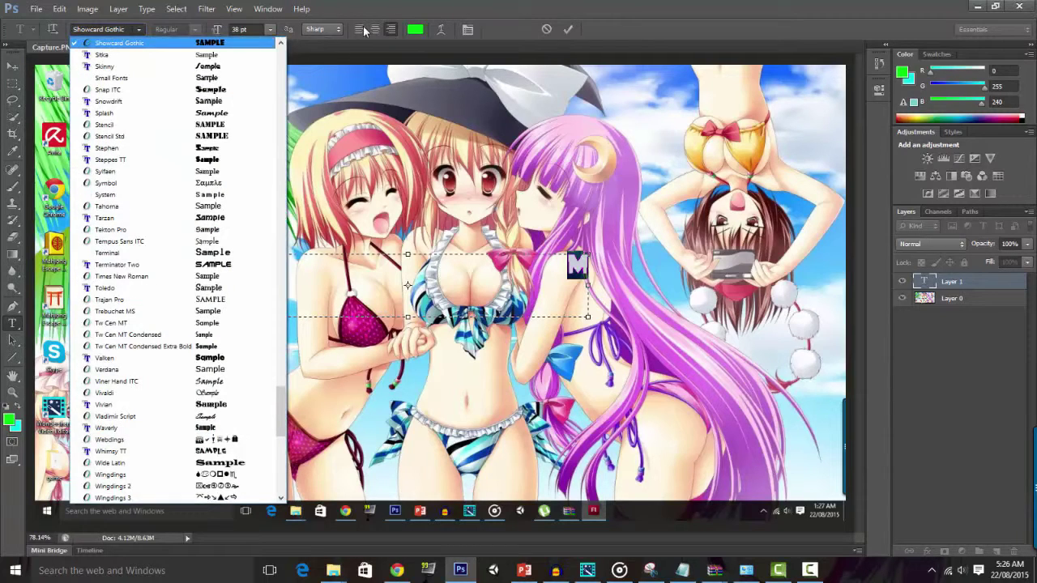
{"action": "left_click", "coordinate": [269, 29]}
{"action": "left_click", "coordinate": [247, 250]}
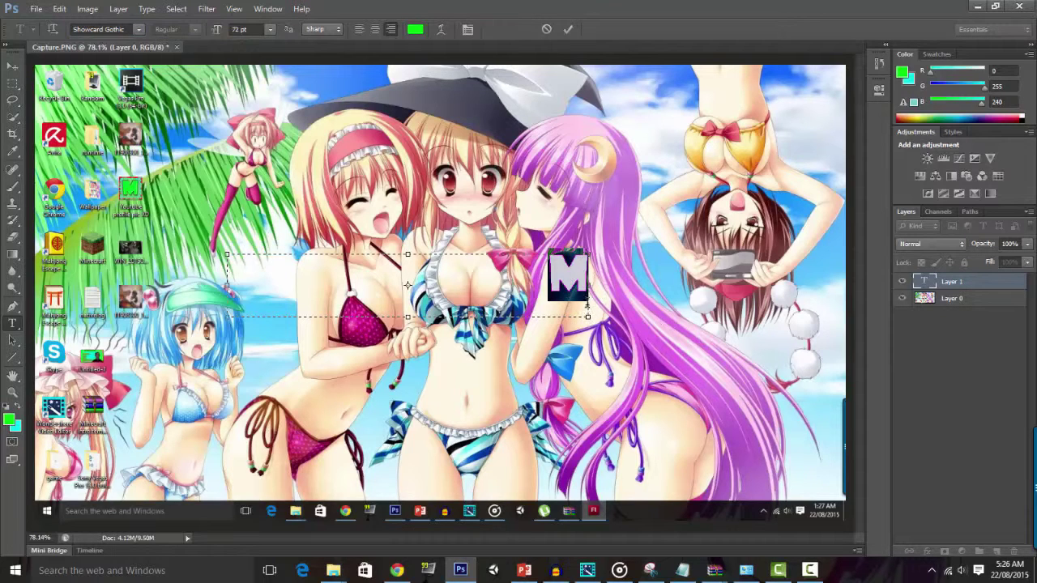
{"action": "left_click_drag", "start_coordinate": [593, 331], "coordinate": [580, 103]}
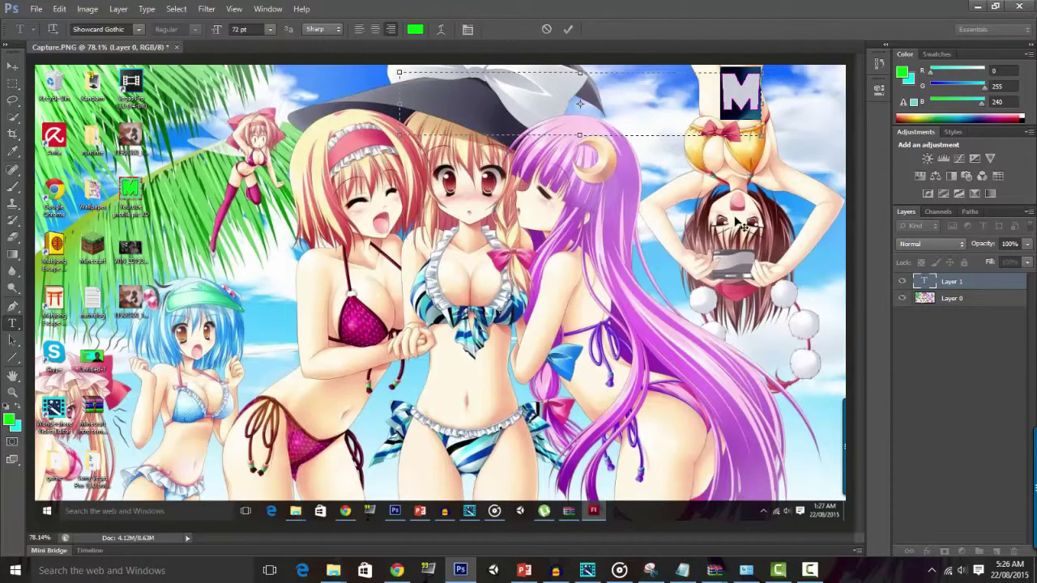
{"action": "left_click", "coordinate": [12, 66]}
- Try a black outside Stroke and a Drop Shadow layer style on the M text
{"action": "left_click", "coordinate": [932, 554]}
{"action": "left_click", "coordinate": [903, 435]}
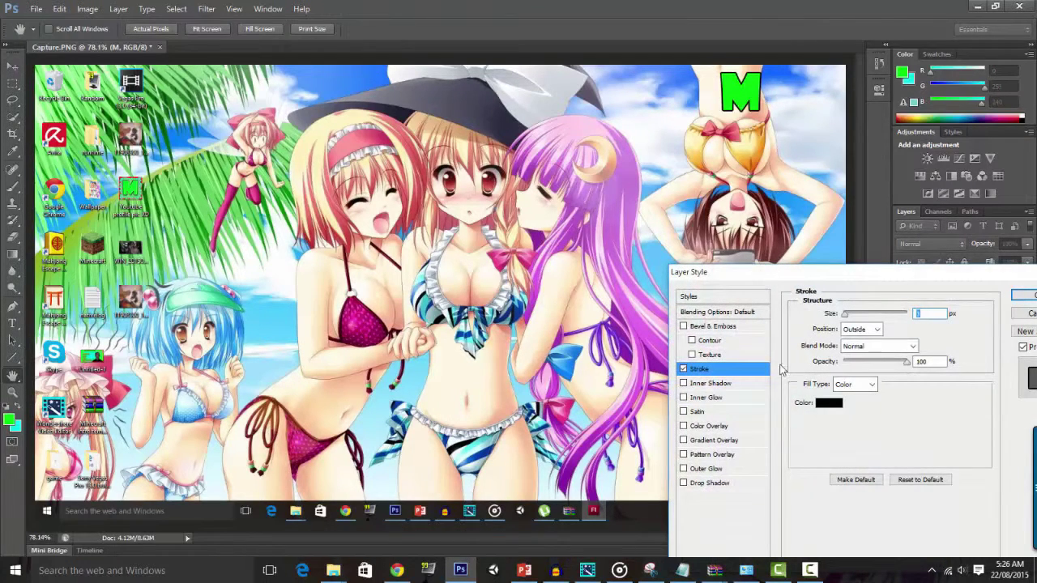
{"action": "left_click", "coordinate": [699, 484]}
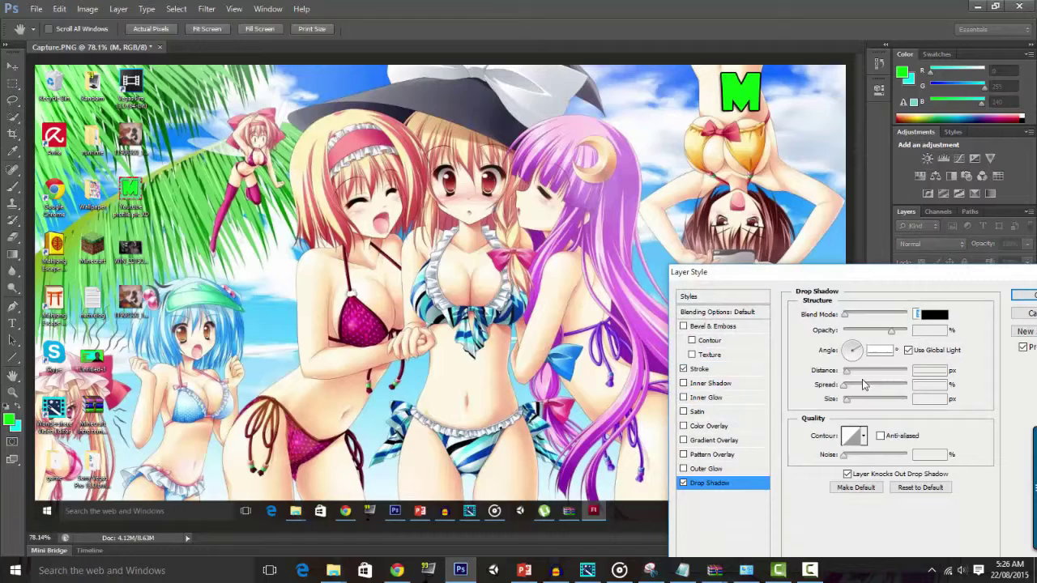
{"action": "left_click_drag", "start_coordinate": [853, 371], "coordinate": [1031, 316]}
{"action": "left_click", "coordinate": [1030, 315]}
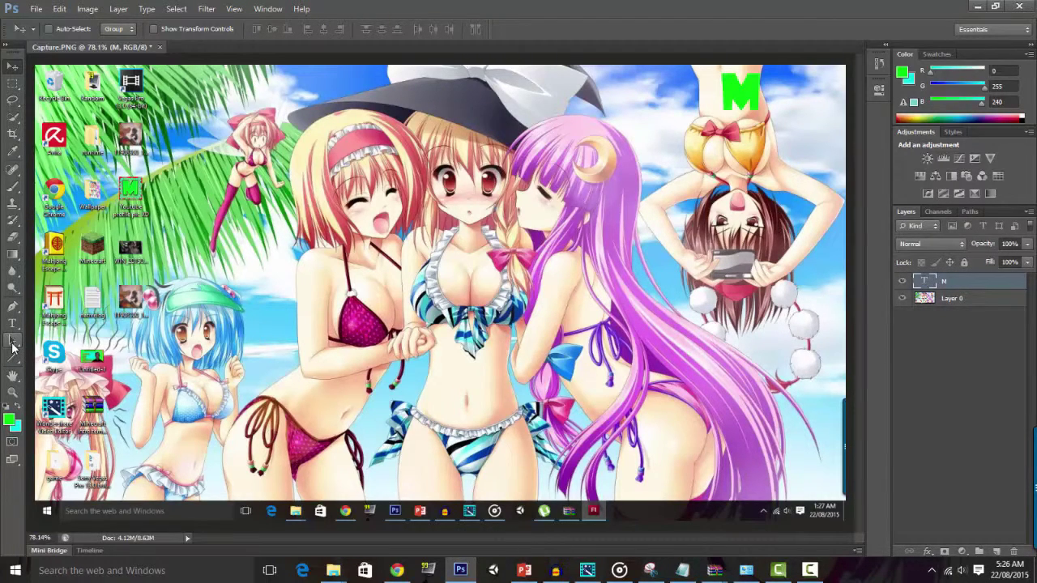
- Try the Path Selection tool around the green M above the upside-down figure
{"action": "left_click", "coordinate": [12, 344]}
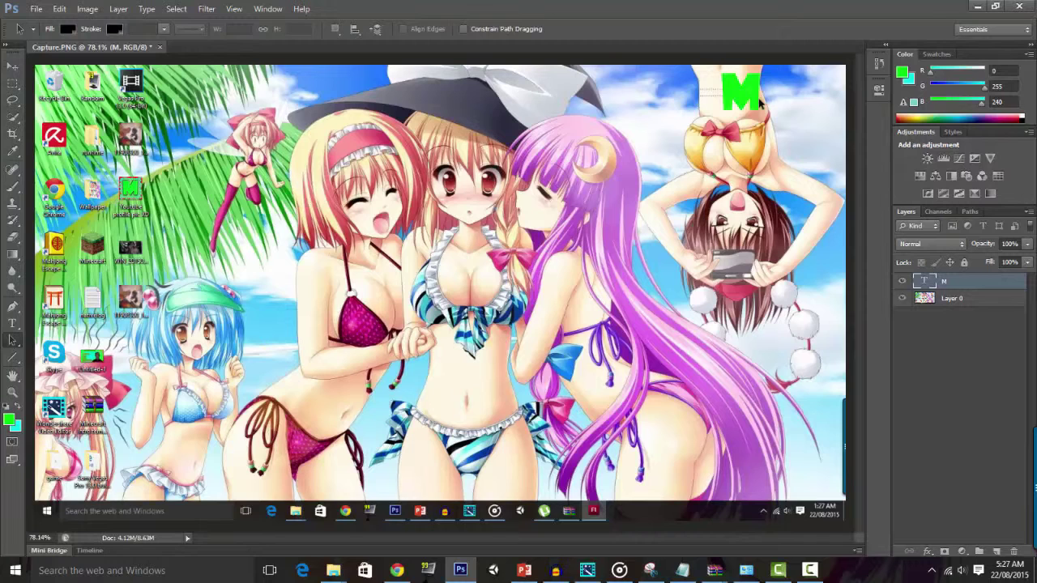
{"action": "left_click_drag", "start_coordinate": [779, 72], "coordinate": [699, 117]}
{"action": "left_click", "coordinate": [13, 342]}
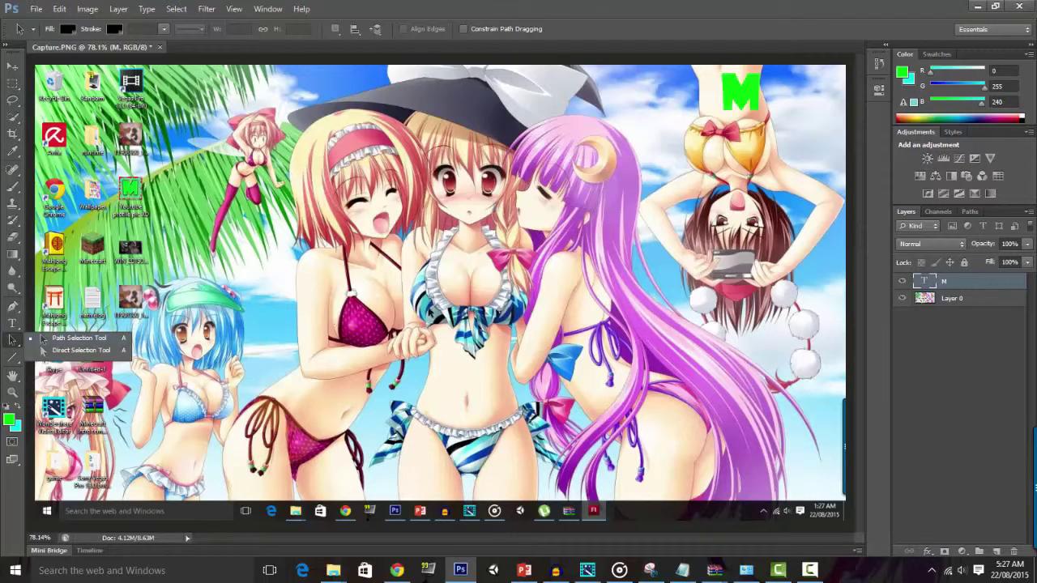
{"action": "left_click", "coordinate": [42, 339]}
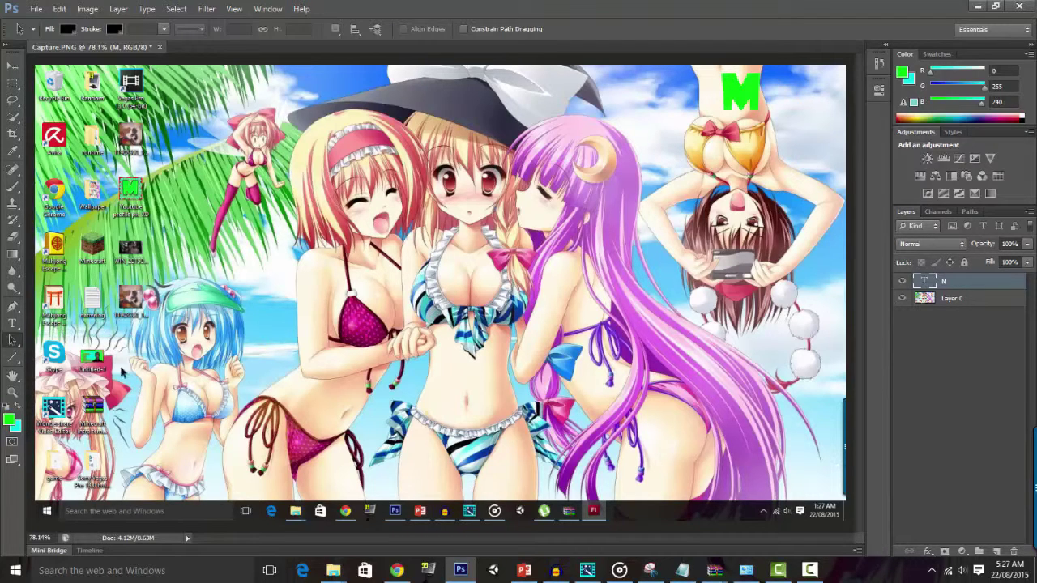
- Draw two green rectangles with red outlines over the central figures, the second about 415 by 165 px
{"action": "left_click", "coordinate": [12, 364]}
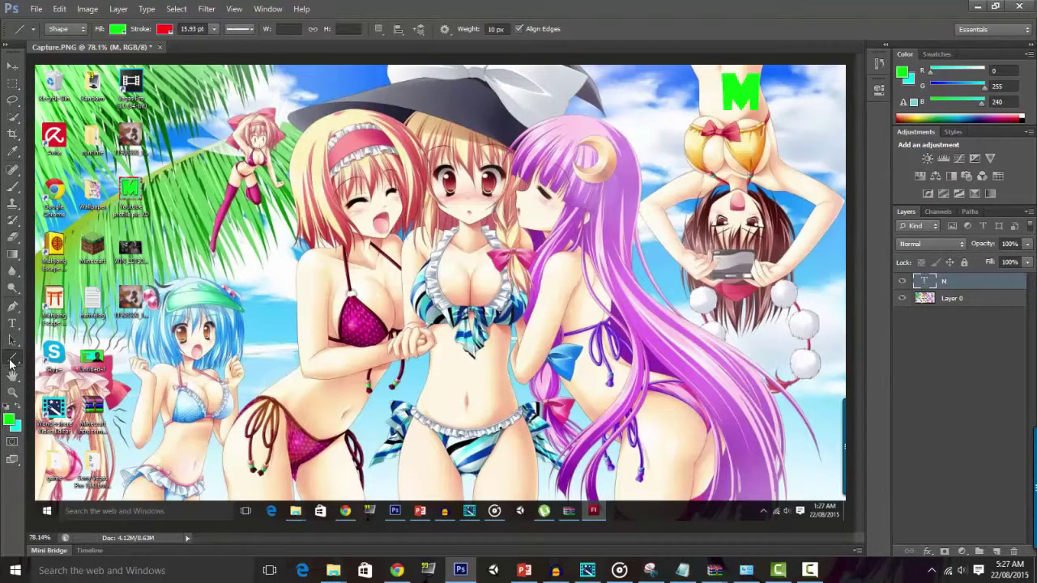
{"action": "right_click", "coordinate": [11, 364]}
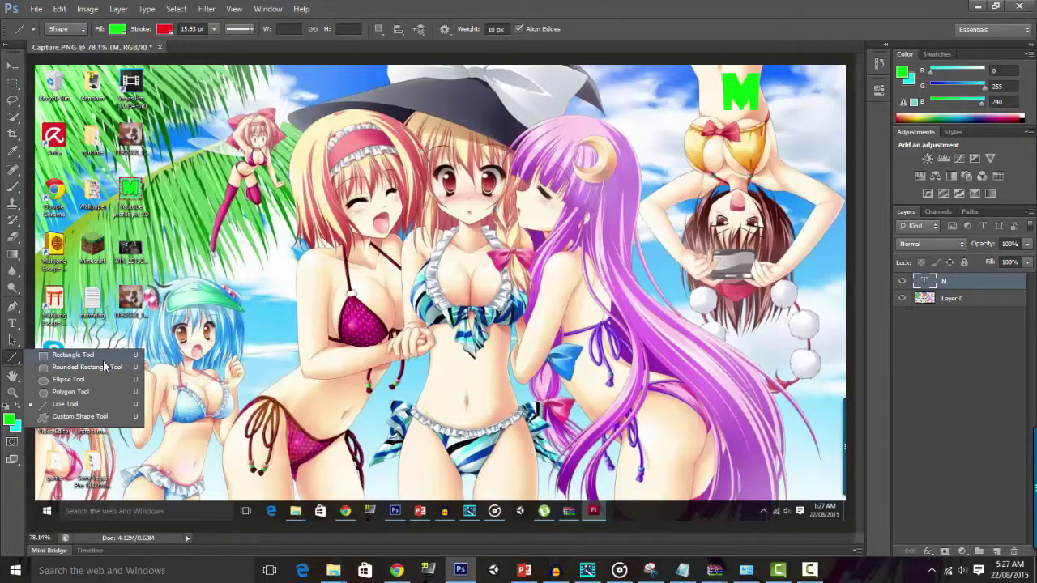
{"action": "left_click", "coordinate": [72, 355]}
{"action": "left_click_drag", "start_coordinate": [249, 216], "coordinate": [492, 330]}
{"action": "mouse_move", "coordinate": [504, 151]}
{"action": "left_mouse_down"}
{"action": "mouse_move", "coordinate": [713, 179]}
{"action": "mouse_move", "coordinate": [712, 232]}
{"action": "left_mouse_up"}
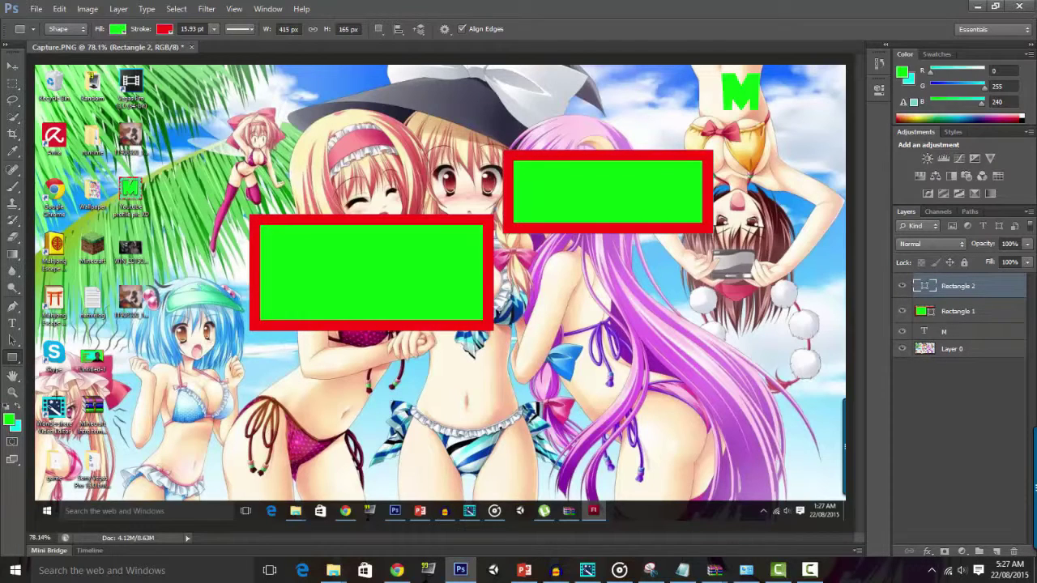
- Draw a green heart custom shape with a red outline, about 230 by 194 px, above the larger rectangle
{"action": "right_click", "coordinate": [13, 360]}
{"action": "left_click", "coordinate": [64, 417]}
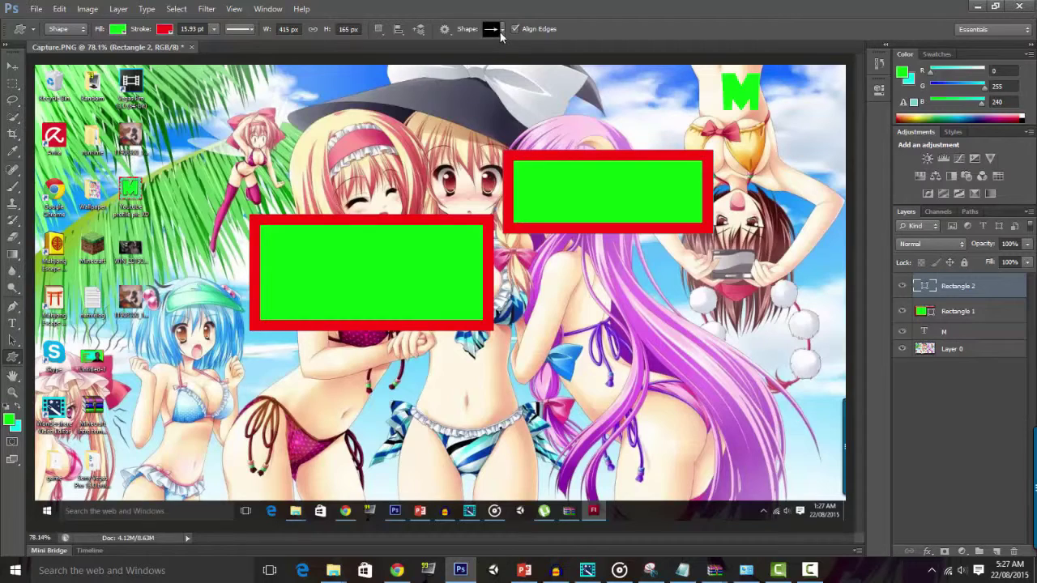
{"action": "left_click", "coordinate": [501, 30]}
{"action": "scroll", "coordinate": [503, 97], "scroll_direction": "up", "scroll_amount": 1}
{"action": "left_click", "coordinate": [512, 99]}
{"action": "mouse_move", "coordinate": [225, 105]}
{"action": "left_mouse_down"}
{"action": "mouse_move", "coordinate": [338, 174]}
{"action": "mouse_move", "coordinate": [339, 199]}
{"action": "left_mouse_up"}
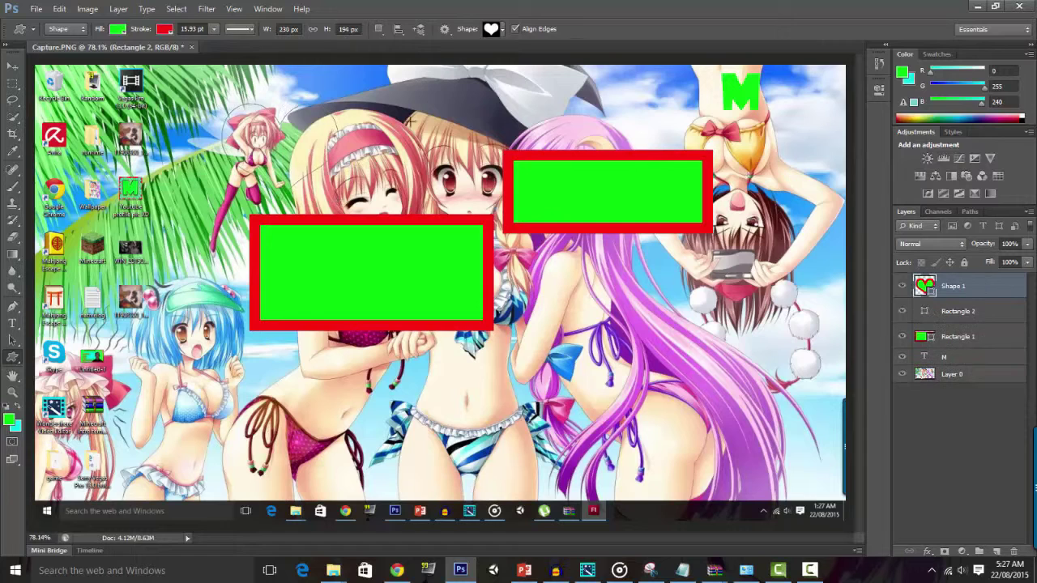
- Draw a bone custom shape about 246 by 137 px beside the green M
{"action": "left_click", "coordinate": [496, 31]}
{"action": "left_click", "coordinate": [512, 78]}
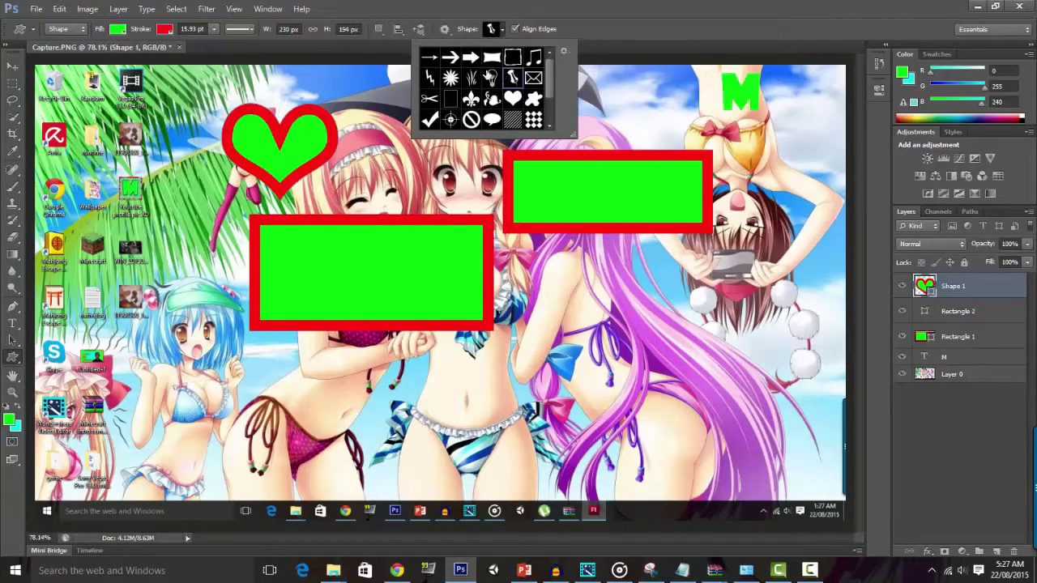
{"action": "left_click", "coordinate": [601, 79]}
{"action": "left_click_drag", "start_coordinate": [598, 76], "coordinate": [726, 151]}
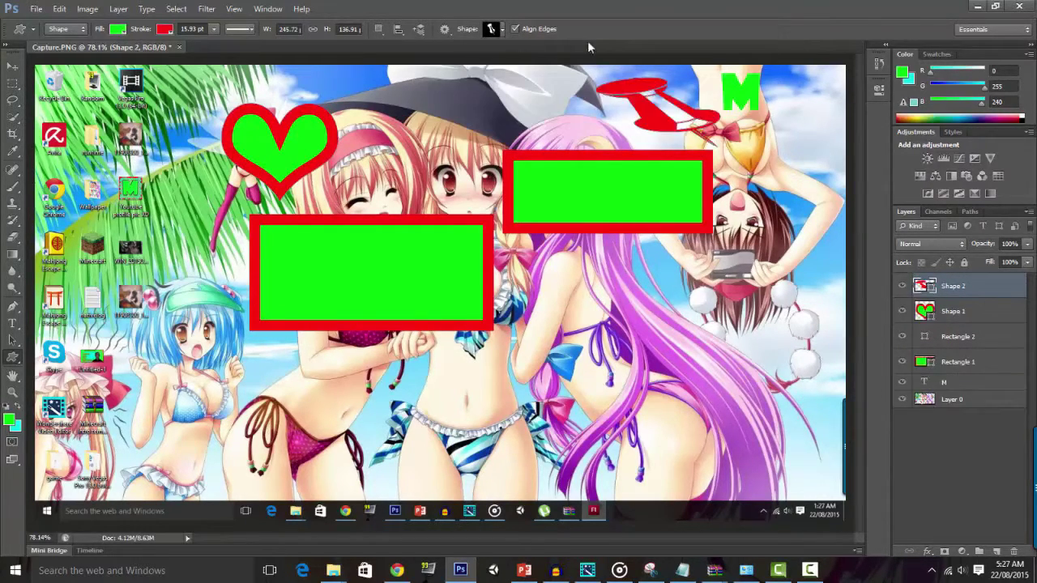
- Draw a small scissors shape inside the larger rectangle and a big one, about 827 by 295 px, over the purple hair
{"action": "left_click", "coordinate": [503, 31]}
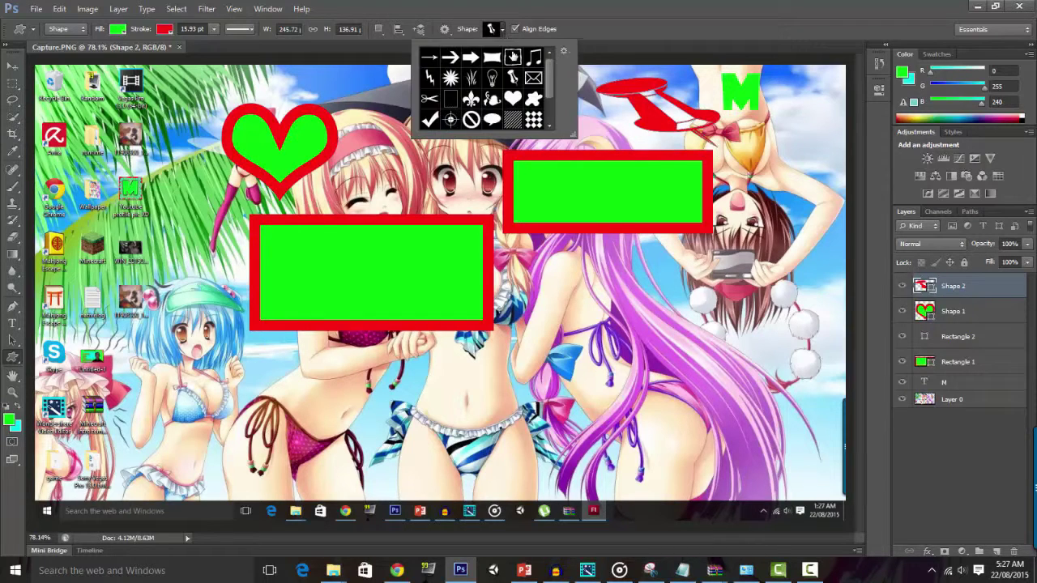
{"action": "scroll", "coordinate": [428, 91], "scroll_direction": "down", "scroll_amount": 1}
{"action": "left_click", "coordinate": [428, 87]}
{"action": "left_click_drag", "start_coordinate": [309, 245], "coordinate": [423, 302]}
{"action": "left_click_drag", "start_coordinate": [606, 358], "coordinate": [1025, 507]}
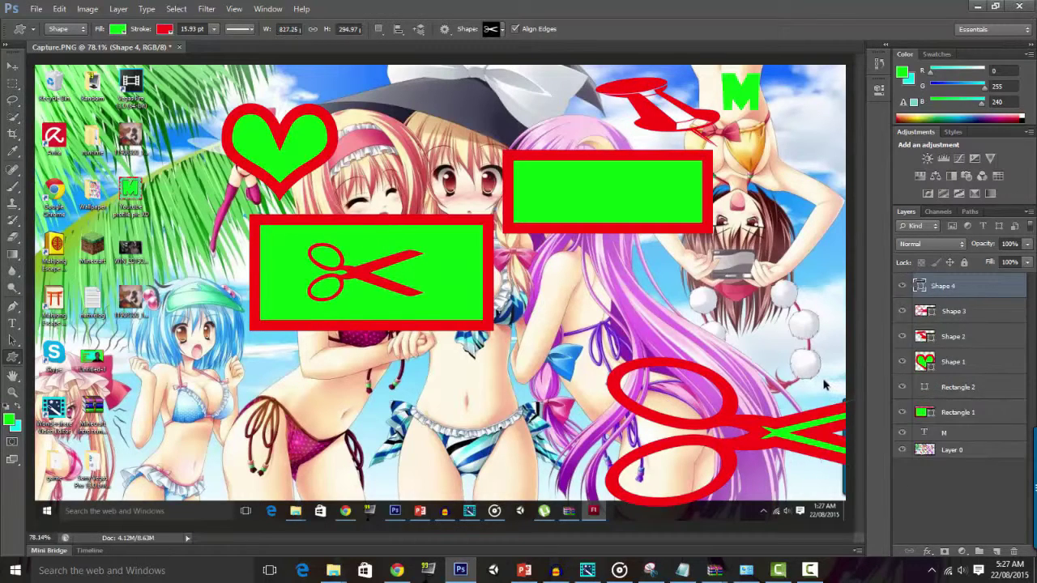
- Step back through the history past the shapes and the M text, and restore them all
{"action": "key", "text": "ctrl+alt+z"}
{"action": "key", "text": "ctrl+alt+z"}
{"action": "key", "text": "ctrl+alt+z"}
{"action": "key", "text": "ctrl+alt+z"}
{"action": "key", "text": "ctrl+alt+z"}
{"action": "key", "text": "ctrl+alt+z"}
{"action": "key", "text": "ctrl+alt+z"}
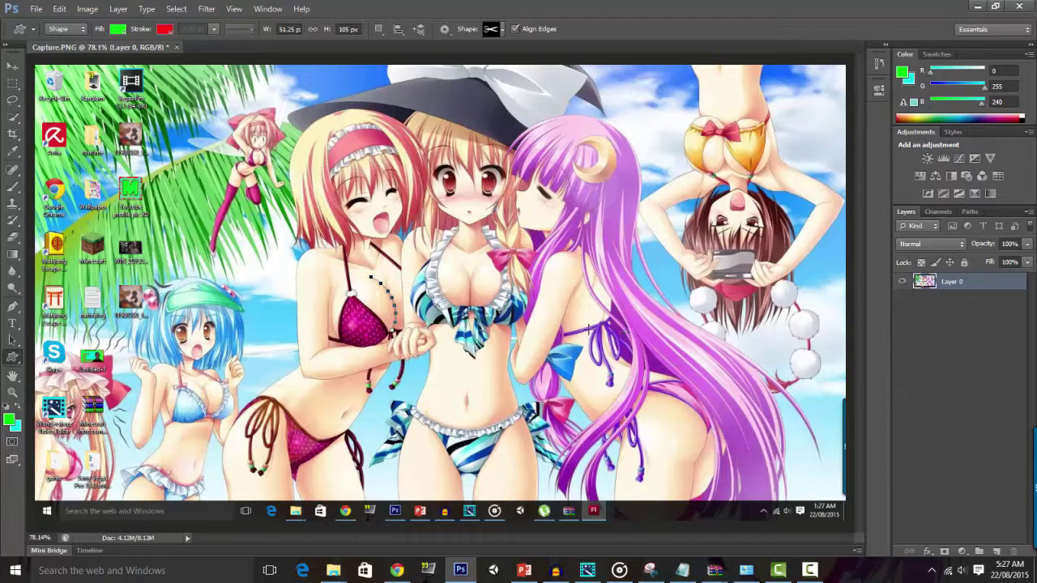
{"action": "key", "text": "ctrl+z"}
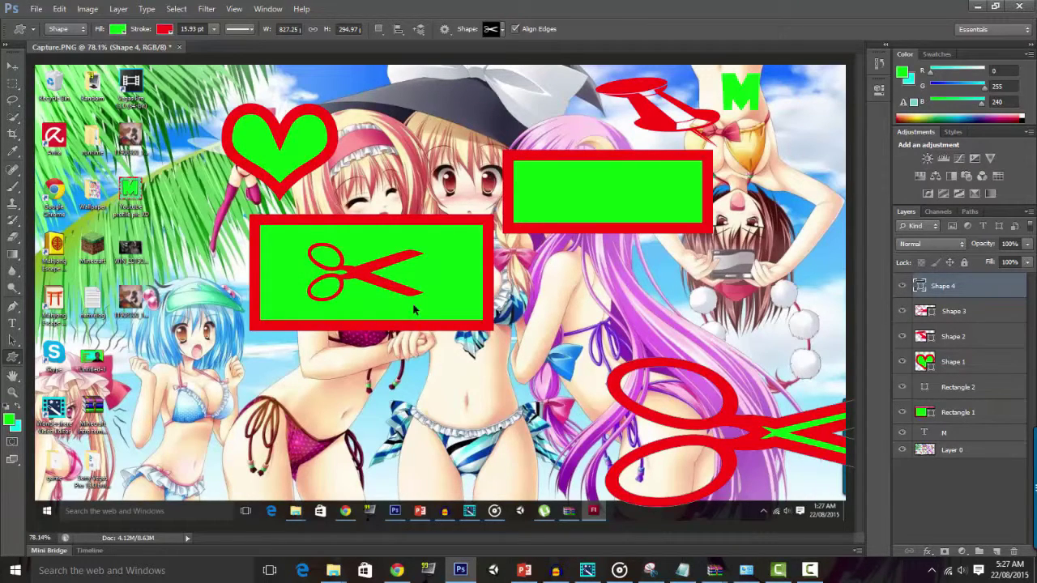
- Undo all the rectangles, the custom shapes and the M text so only Layer 0 remains
{"action": "key", "text": "ctrl+alt+z"}
{"action": "key", "text": "ctrl+alt+z"}
{"action": "key", "text": "ctrl+alt+z"}
{"action": "key", "text": "ctrl+alt+z"}
{"action": "key", "text": "ctrl+alt+z"}
{"action": "key", "text": "ctrl+alt+z"}
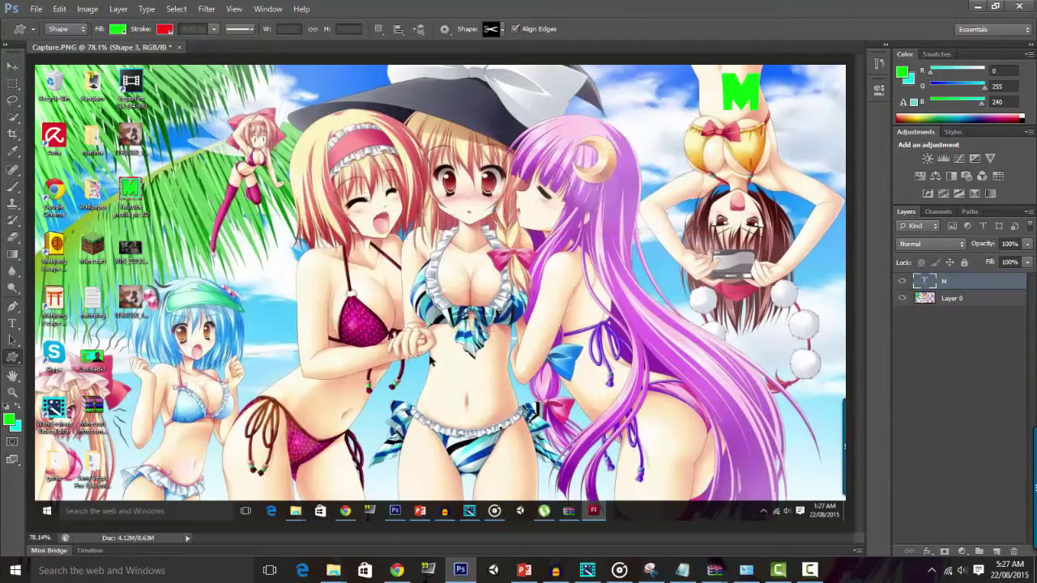
{"action": "key", "text": "ctrl+alt+z"}
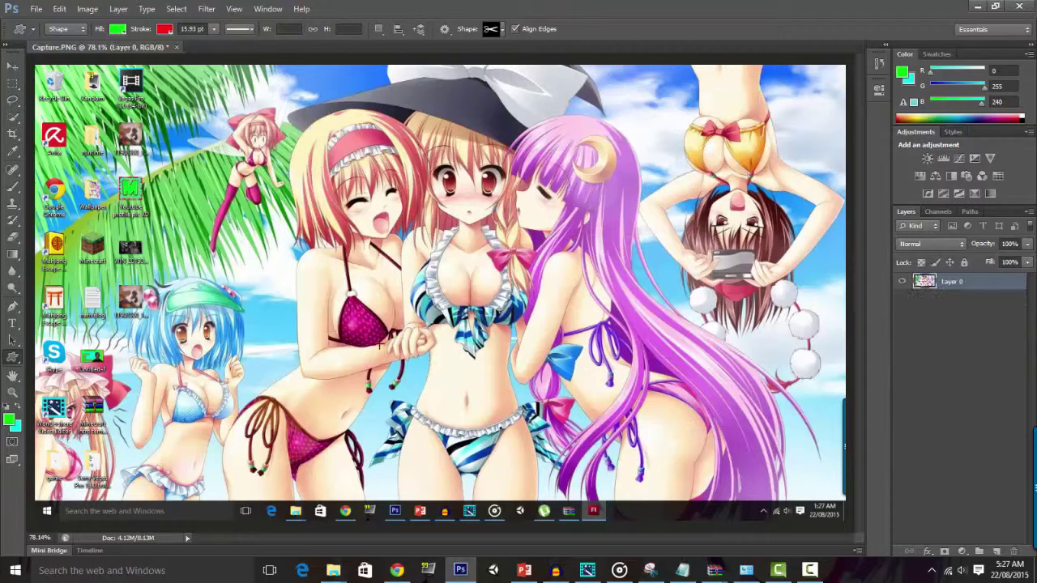
- Zoom in on the central figures to about 273% and move around the picture with the Hand tool
{"action": "left_click", "coordinate": [12, 378]}
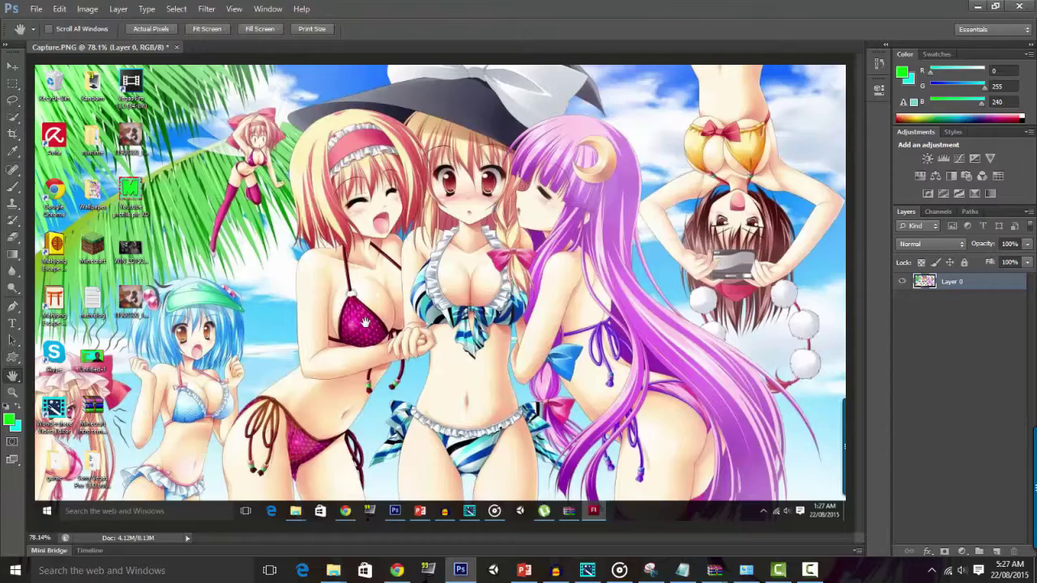
{"action": "scroll", "coordinate": [363, 318], "scroll_direction": "up", "scroll_amount": 4}
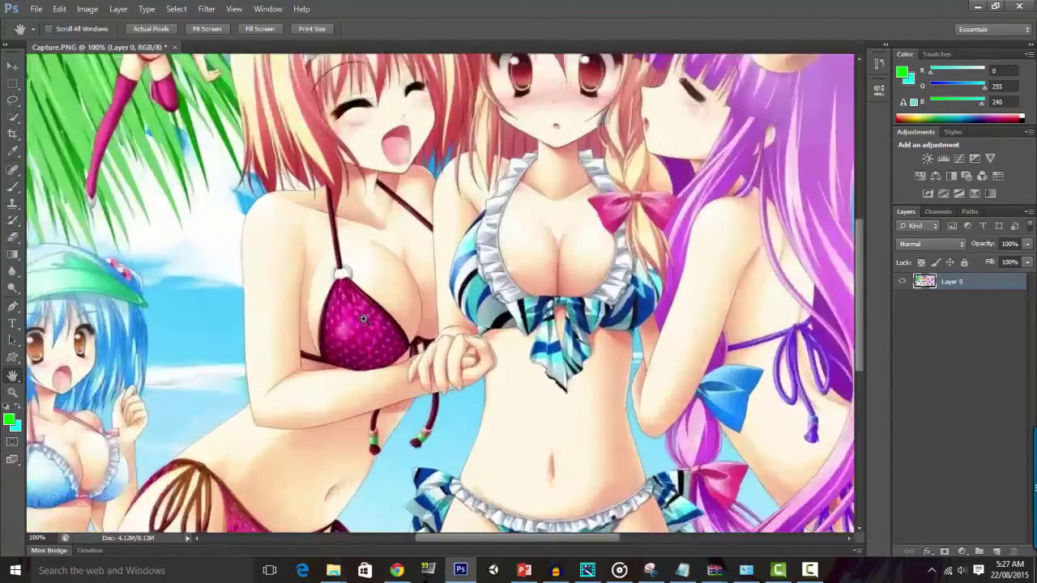
{"action": "scroll", "coordinate": [653, 281], "scroll_direction": "down", "scroll_amount": 1}
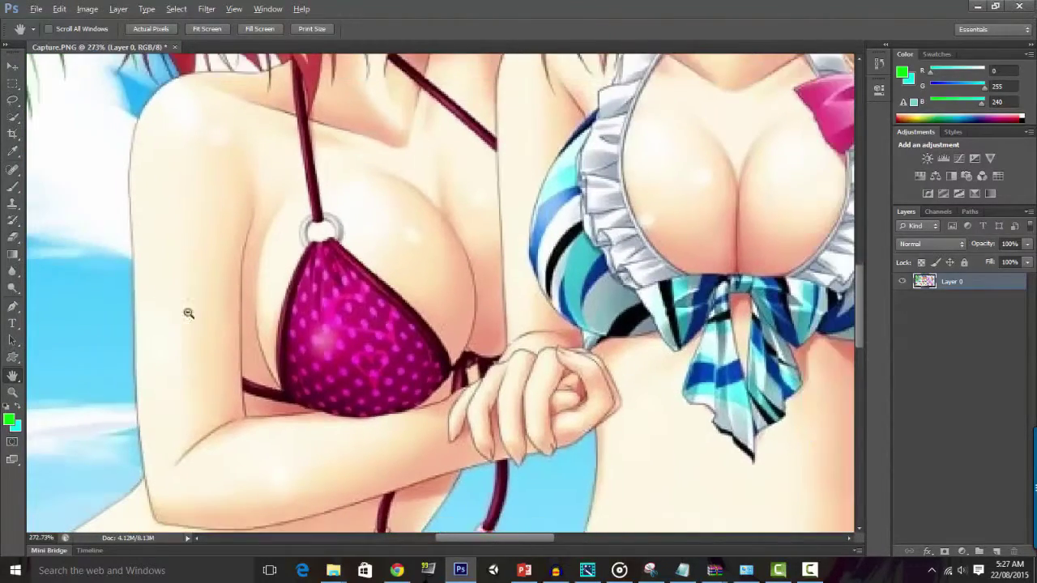
{"action": "left_click", "coordinate": [16, 379]}
{"action": "left_click", "coordinate": [19, 382]}
{"action": "left_click_drag", "start_coordinate": [346, 360], "coordinate": [308, 459]}
{"action": "left_click_drag", "start_coordinate": [231, 177], "coordinate": [424, 317]}
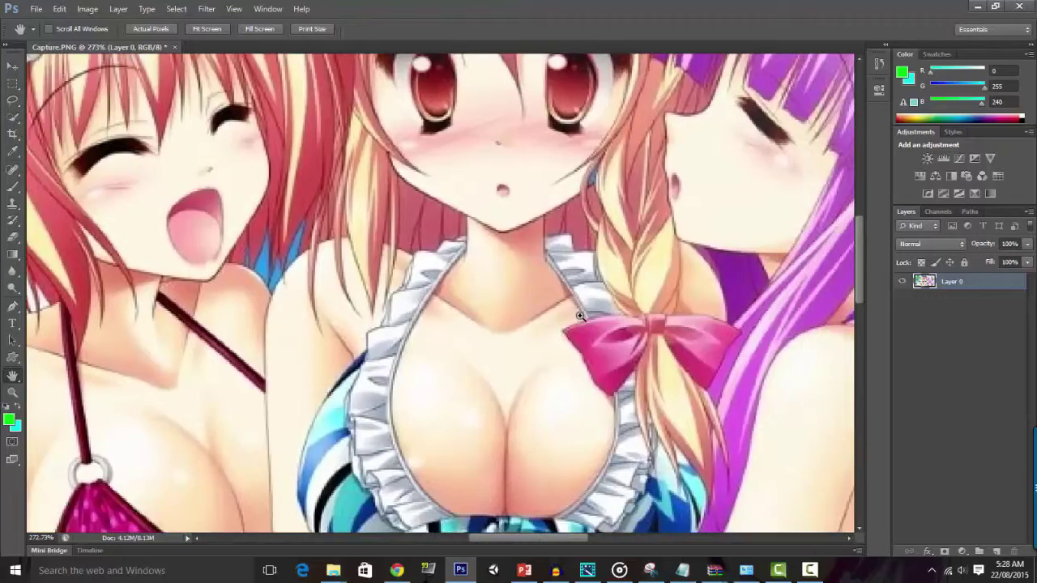
- Zoom out from the middle figure to view the whole picture at about 70%
{"action": "right_click", "coordinate": [572, 333]}
{"action": "left_click", "coordinate": [548, 319]}
{"action": "left_click", "coordinate": [548, 319], "text": "ctrl"}
{"action": "right_click", "coordinate": [547, 318]}
{"action": "left_click", "coordinate": [545, 321]}
{"action": "left_click", "coordinate": [544, 324], "text": "alt"}
{"action": "scroll", "coordinate": [543, 324], "scroll_direction": "down", "scroll_amount": 11}
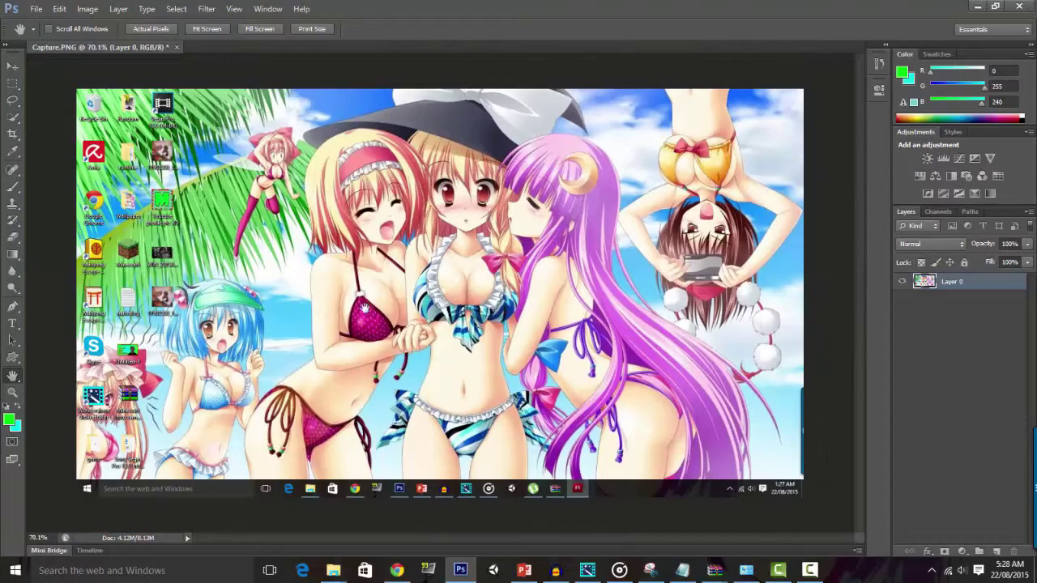
- Zoom in on the middle figure again, pan around it with the Hand tool, and return to the whole picture
{"action": "scroll", "coordinate": [413, 289], "scroll_direction": "up", "scroll_amount": 3}
{"action": "scroll", "coordinate": [422, 285], "scroll_direction": "down", "scroll_amount": 3}
{"action": "scroll", "coordinate": [440, 275], "scroll_direction": "up", "scroll_amount": 12}
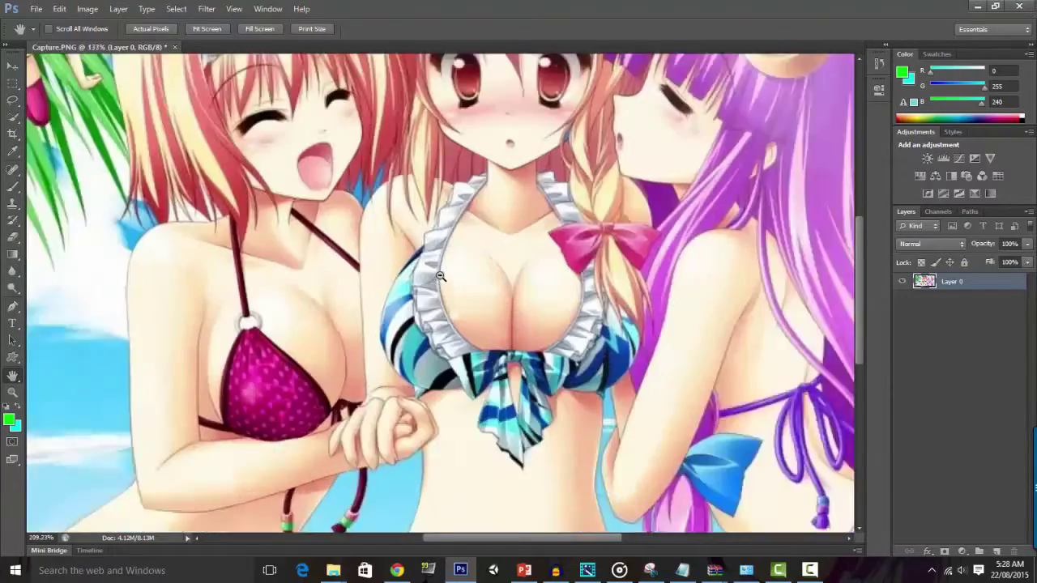
{"action": "left_click_drag", "start_coordinate": [438, 275], "coordinate": [464, 340]}
{"action": "left_click_drag", "start_coordinate": [526, 254], "coordinate": [449, 273]}
{"action": "left_click_drag", "start_coordinate": [567, 243], "coordinate": [433, 293]}
{"action": "scroll", "coordinate": [432, 293], "scroll_direction": "down", "scroll_amount": 10}
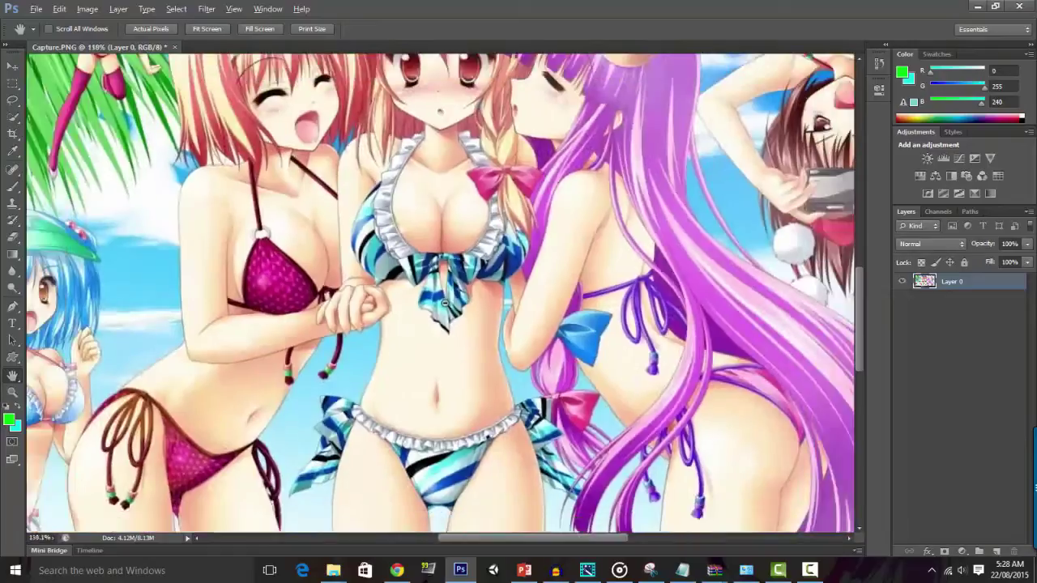
{"action": "scroll", "coordinate": [435, 309], "scroll_direction": "down", "scroll_amount": 3}
{"action": "key", "text": "alt"}
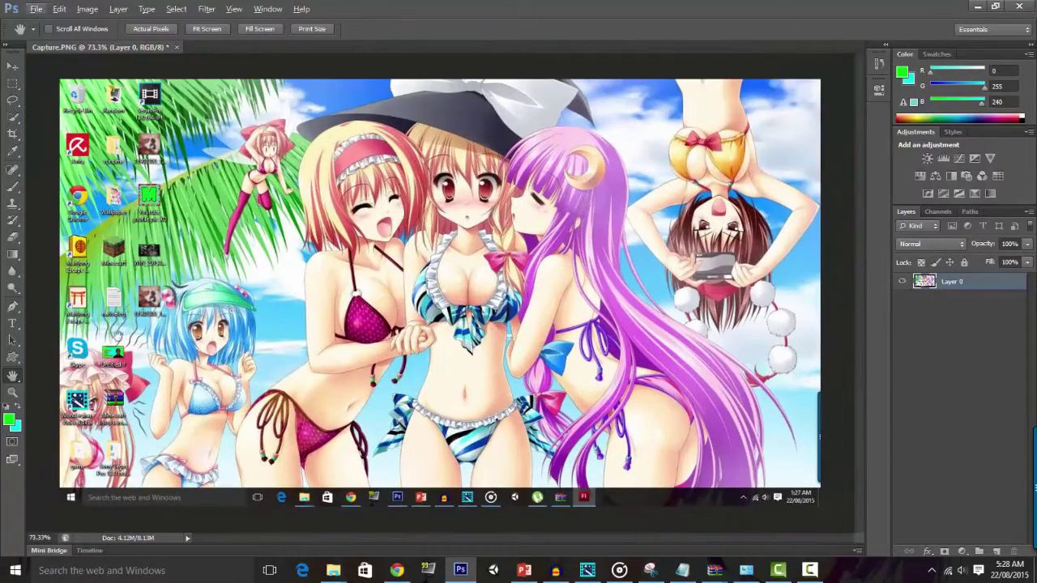
- Magnify the middle figure to about 300% with the Zoom tool and zoom back out to about 74%
{"action": "left_click", "coordinate": [11, 394]}
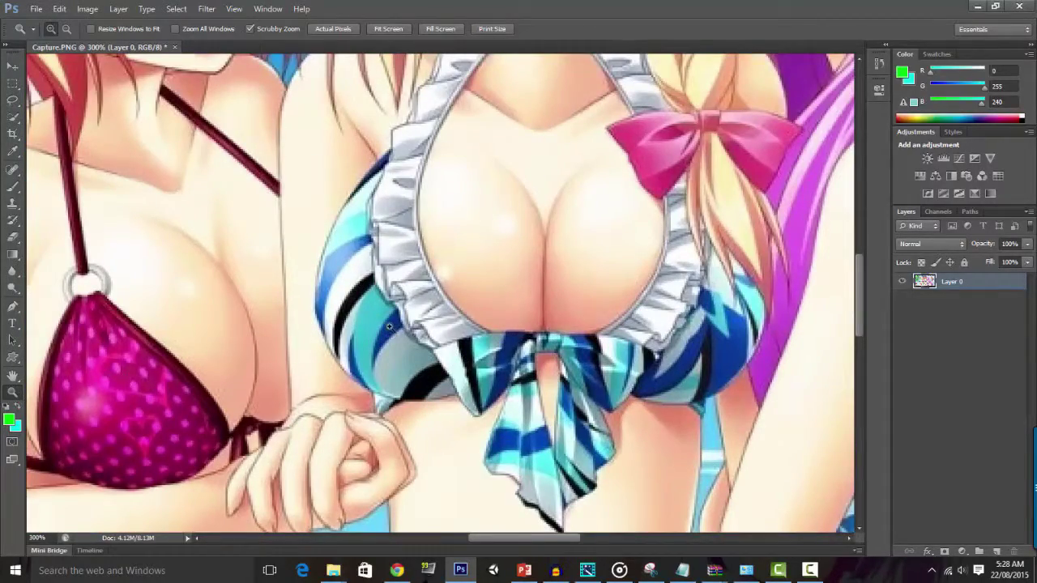
{"action": "right_click", "coordinate": [397, 322]}
{"action": "left_click", "coordinate": [461, 318]}
{"action": "left_click_drag", "start_coordinate": [460, 316], "coordinate": [570, 229]}
{"action": "scroll", "coordinate": [424, 237], "scroll_direction": "down", "scroll_amount": 1}
{"action": "scroll", "coordinate": [438, 253], "scroll_direction": "up", "scroll_amount": 1}
{"action": "scroll", "coordinate": [440, 269], "scroll_direction": "down", "scroll_amount": 5}
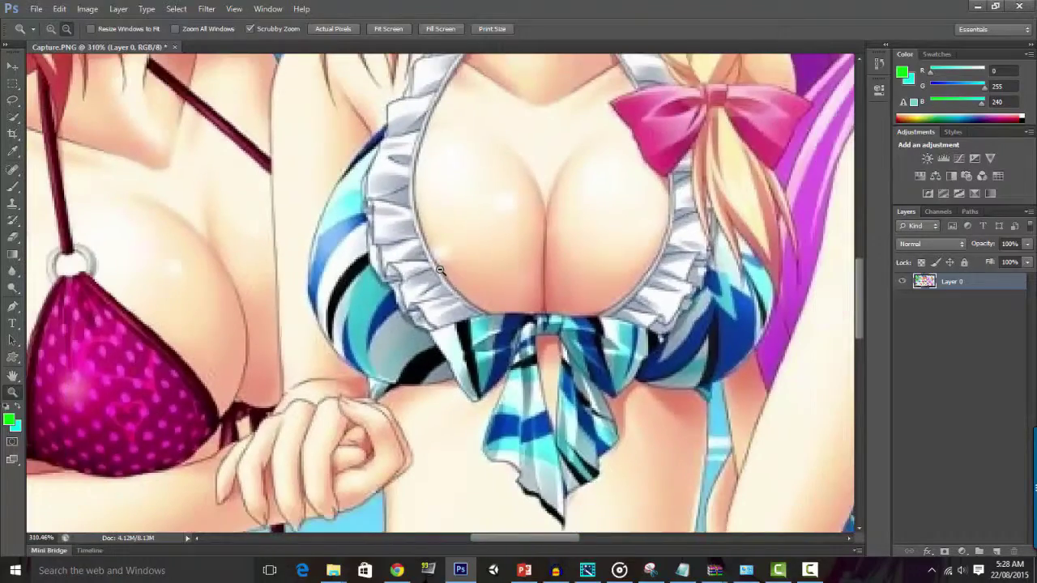
{"action": "scroll", "coordinate": [437, 271], "scroll_direction": "down", "scroll_amount": 2}
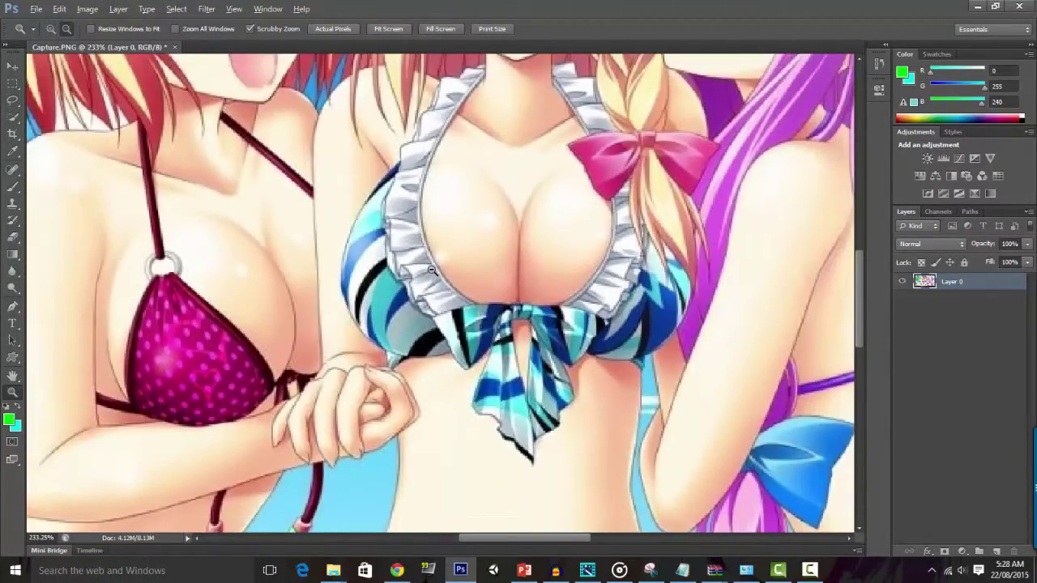
{"action": "scroll", "coordinate": [432, 268], "scroll_direction": "down", "scroll_amount": 3}
{"action": "scroll", "coordinate": [428, 251], "scroll_direction": "up", "scroll_amount": 3}
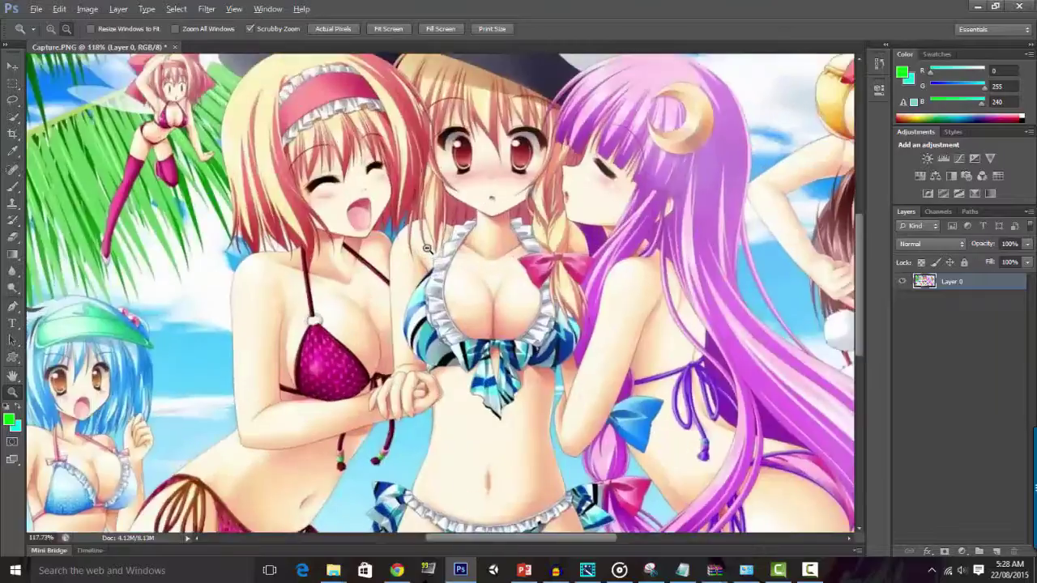
{"action": "scroll", "coordinate": [428, 249], "scroll_direction": "down", "scroll_amount": 4}
{"action": "scroll", "coordinate": [429, 249], "scroll_direction": "up", "scroll_amount": 1}
{"action": "scroll", "coordinate": [429, 251], "scroll_direction": "down", "scroll_amount": 1}
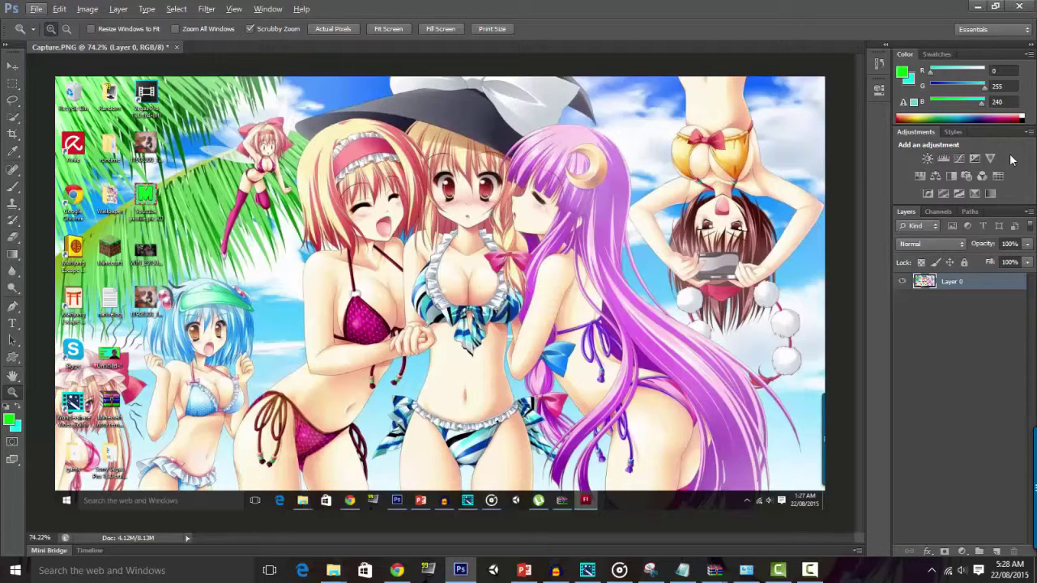
- Turn on Quick Mask mode and switch the display to Full Screen Mode
{"action": "left_click", "coordinate": [12, 442]}
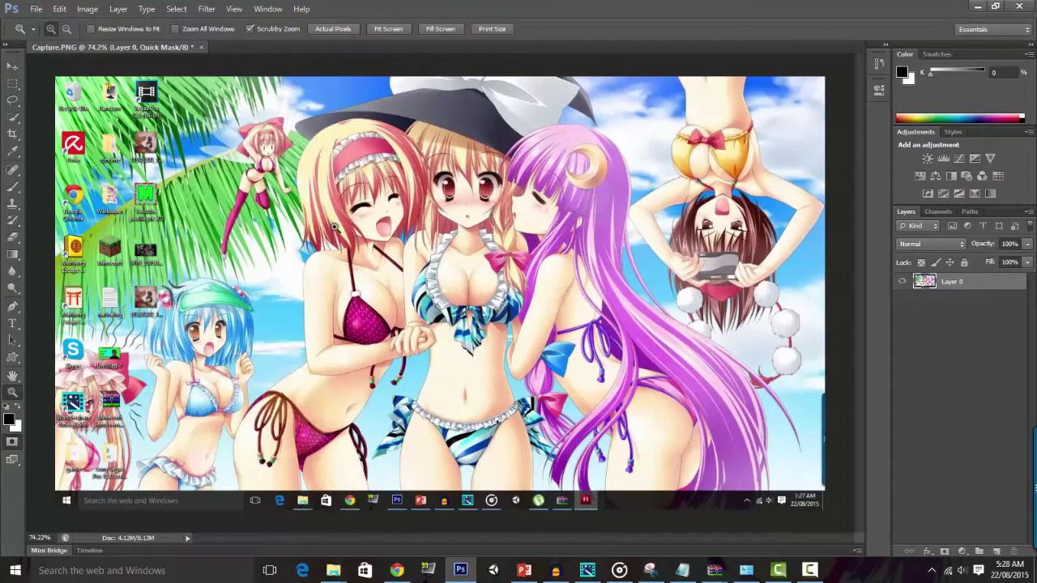
{"action": "left_click", "coordinate": [13, 460]}
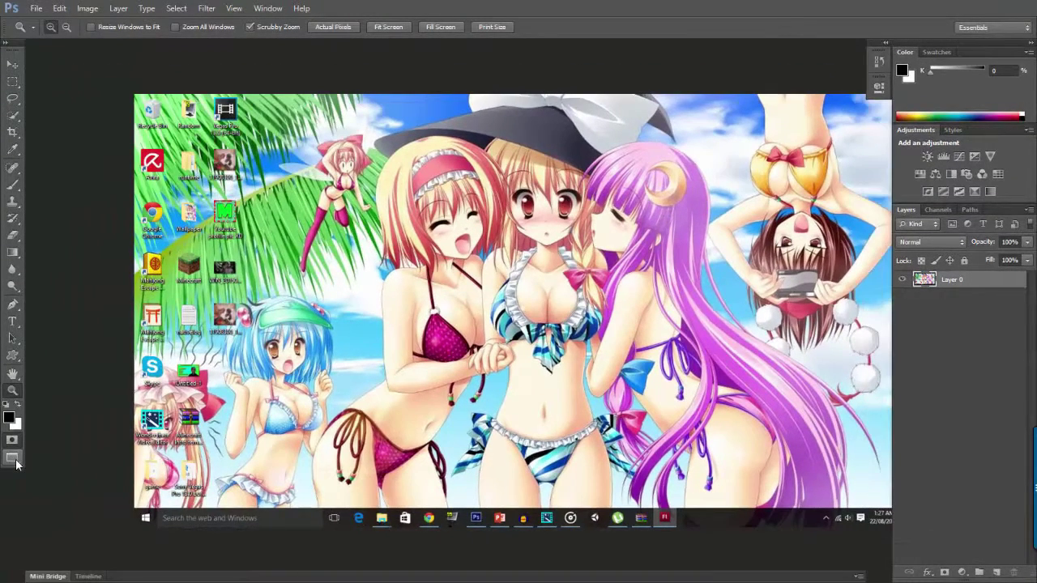
{"action": "left_click", "coordinate": [16, 463]}
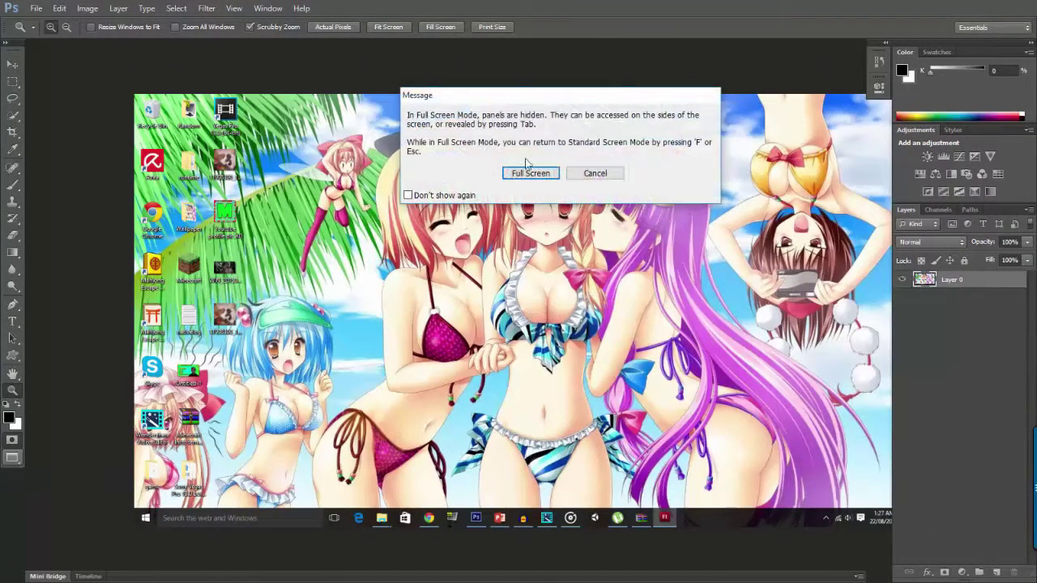
{"action": "left_click", "coordinate": [530, 173]}
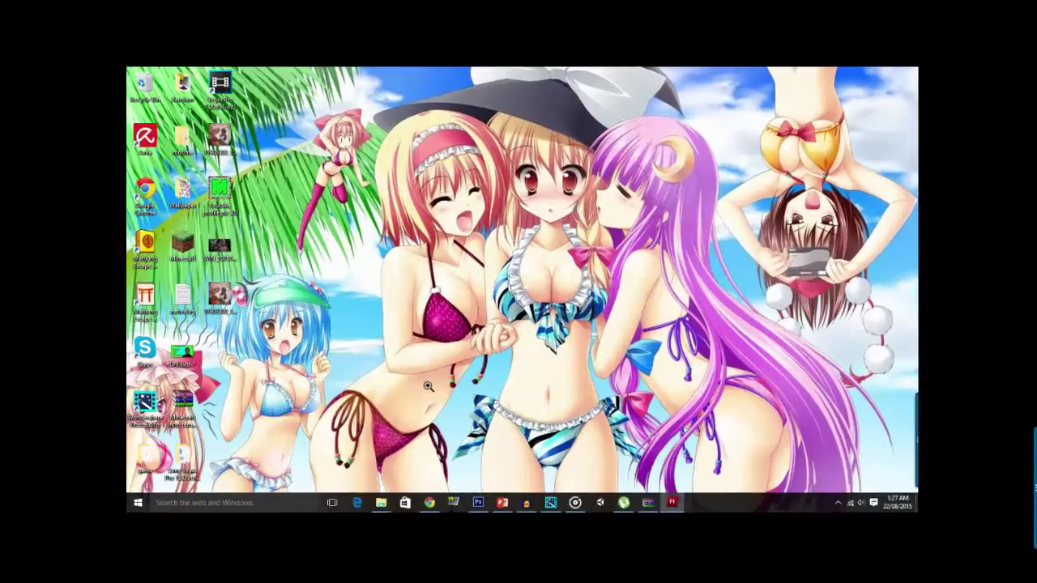
- Zoom in on the central figures in full screen and zoom out until the whole picture is small
{"action": "left_click", "coordinate": [429, 386]}
{"action": "left_click", "coordinate": [515, 372]}
{"action": "left_click", "coordinate": [515, 371]}
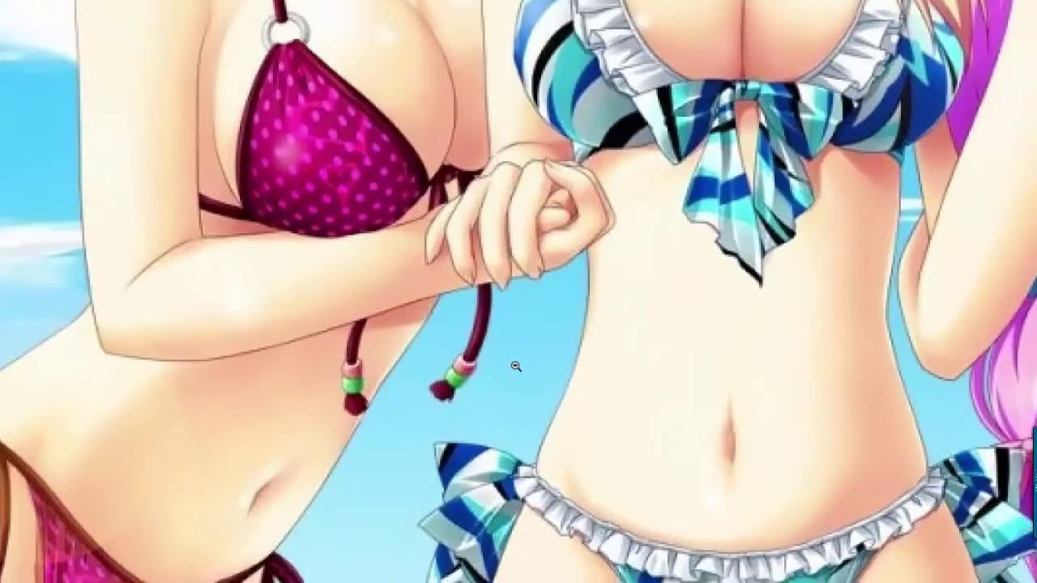
{"action": "left_click", "coordinate": [515, 367], "text": "alt"}
{"action": "left_click", "coordinate": [519, 370], "text": "alt"}
{"action": "left_click", "coordinate": [520, 373], "text": "alt"}
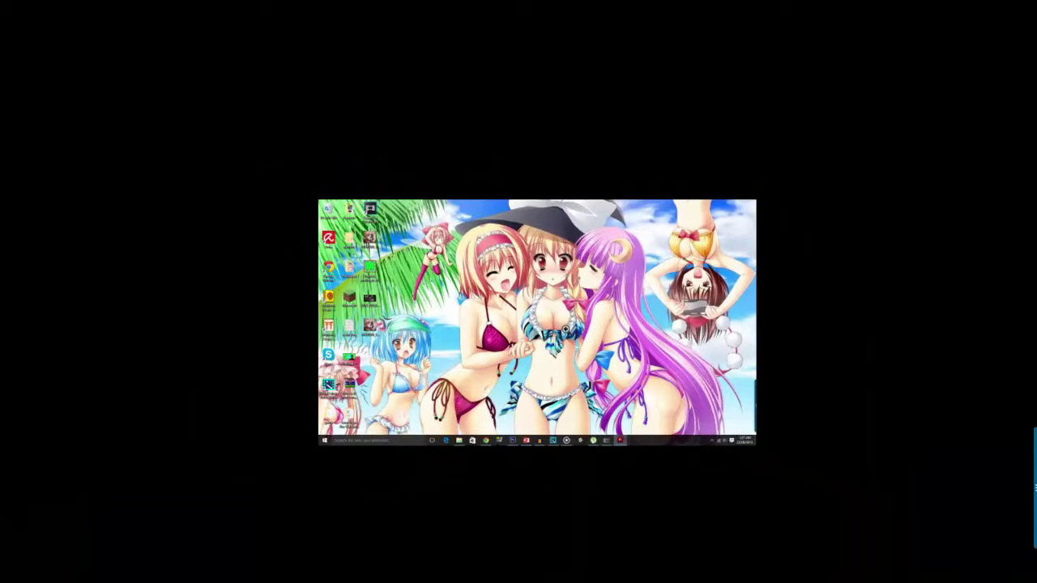
- Return the display to Standard Screen Mode and enlarge the picture to about 68%
{"action": "key", "text": "f"}
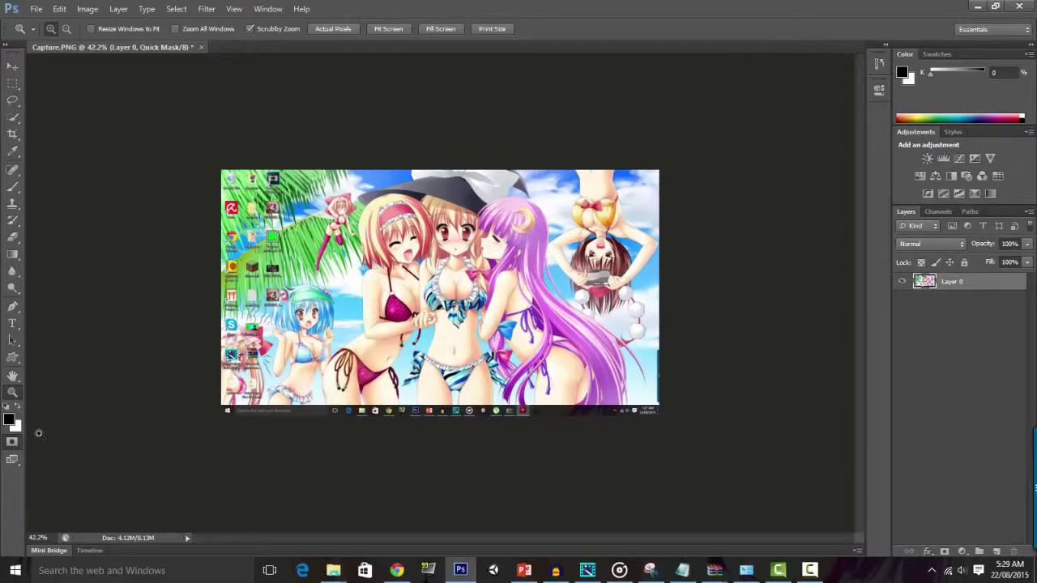
{"action": "left_click_drag", "start_coordinate": [235, 344], "coordinate": [237, 335]}
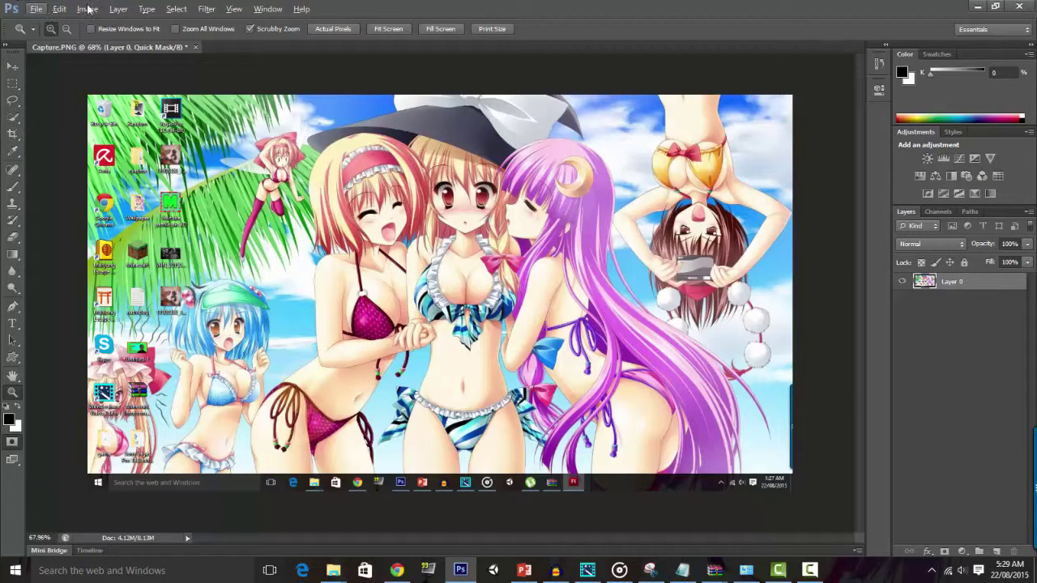
- Apply the Stained Glass filter with cell size 10, border thickness 4 and light intensity 3 to the quick mask, and undo it
{"action": "left_click", "coordinate": [206, 9]}
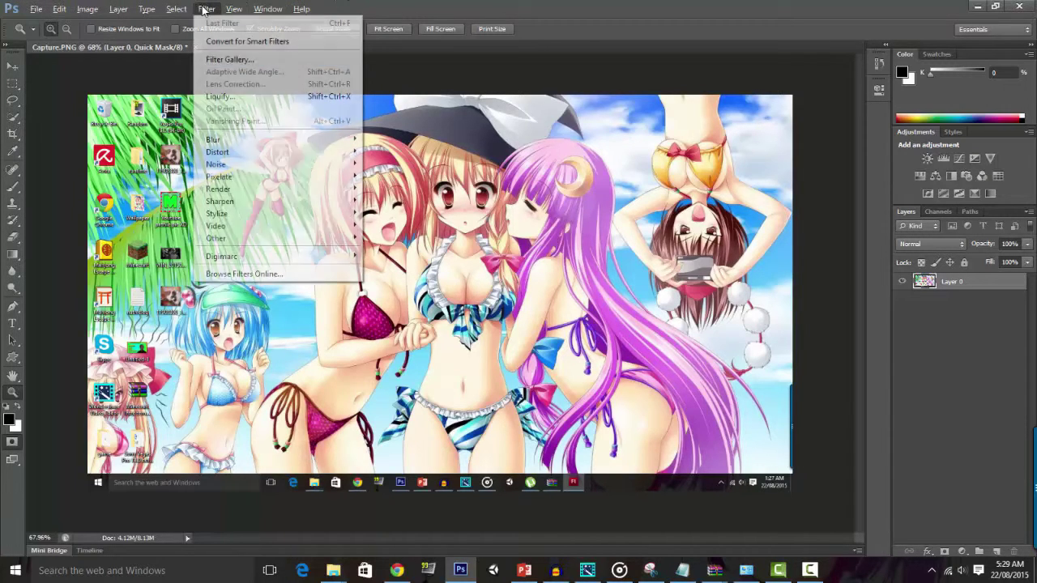
{"action": "left_click", "coordinate": [254, 59]}
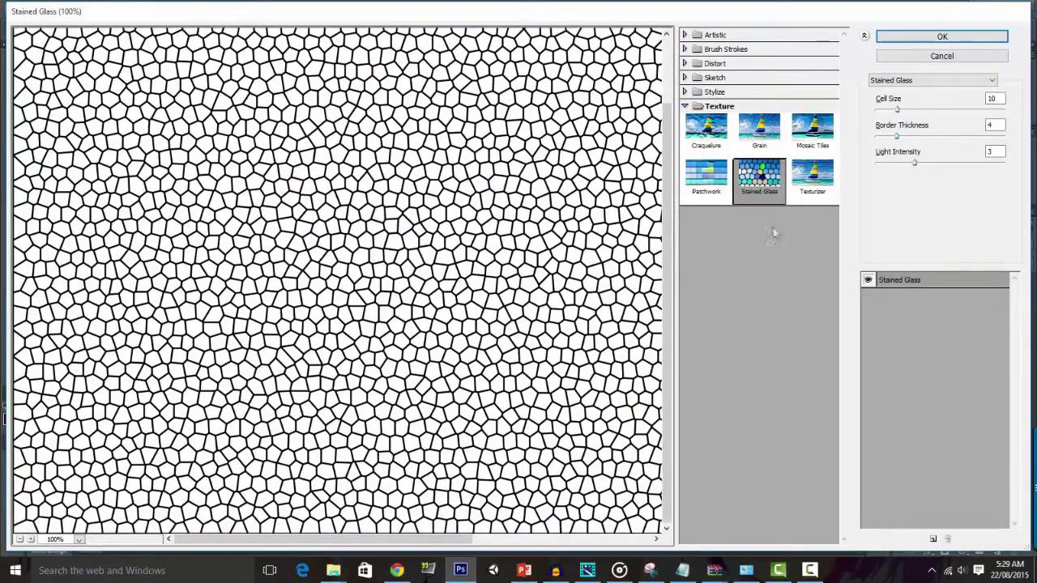
{"action": "left_click", "coordinate": [911, 38]}
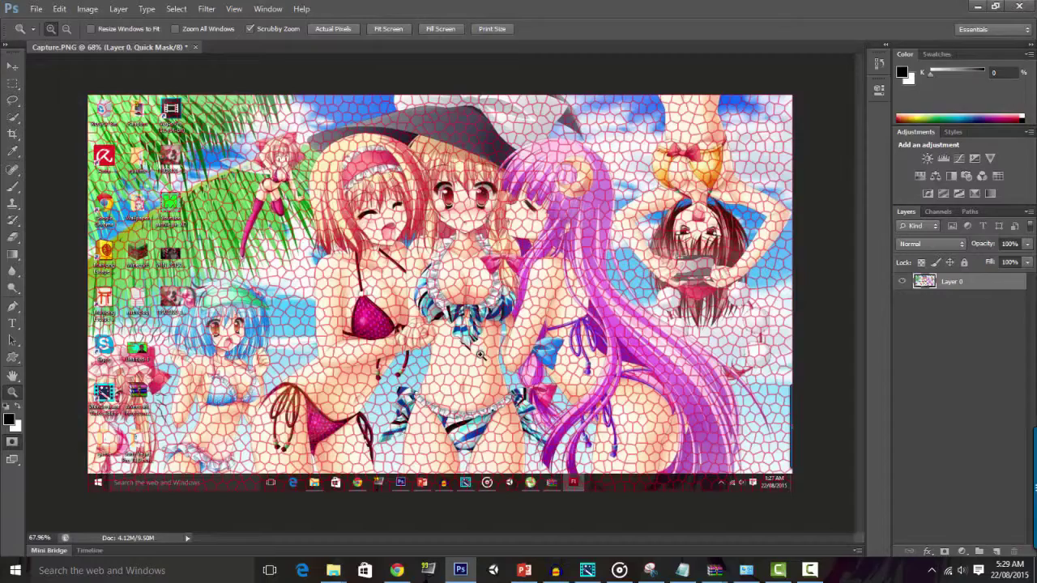
{"action": "key", "text": "ctrl+z"}
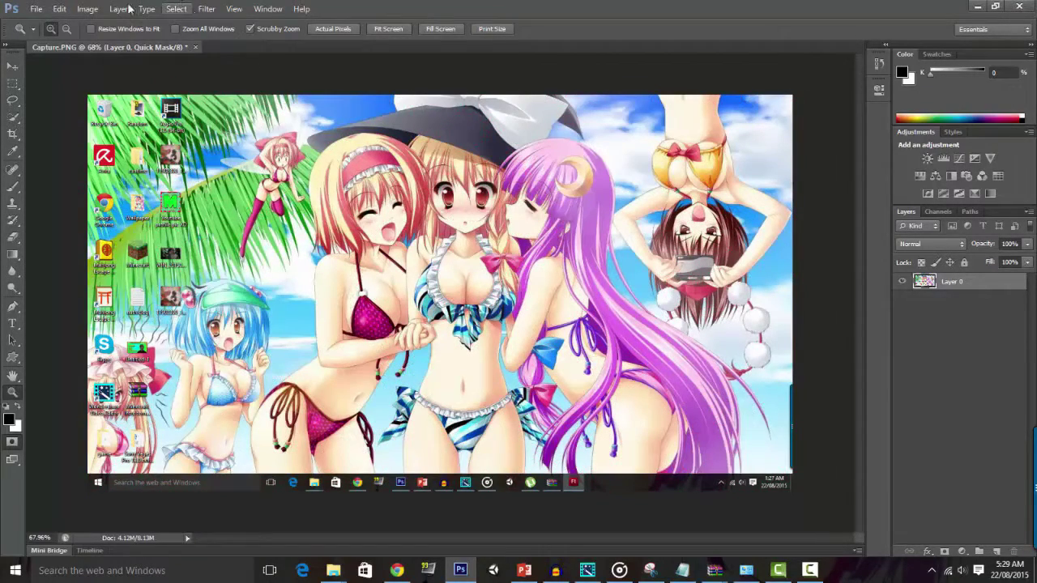
{"action": "left_click", "coordinate": [87, 8]}
{"action": "mouse_move", "coordinate": [58, 8]}
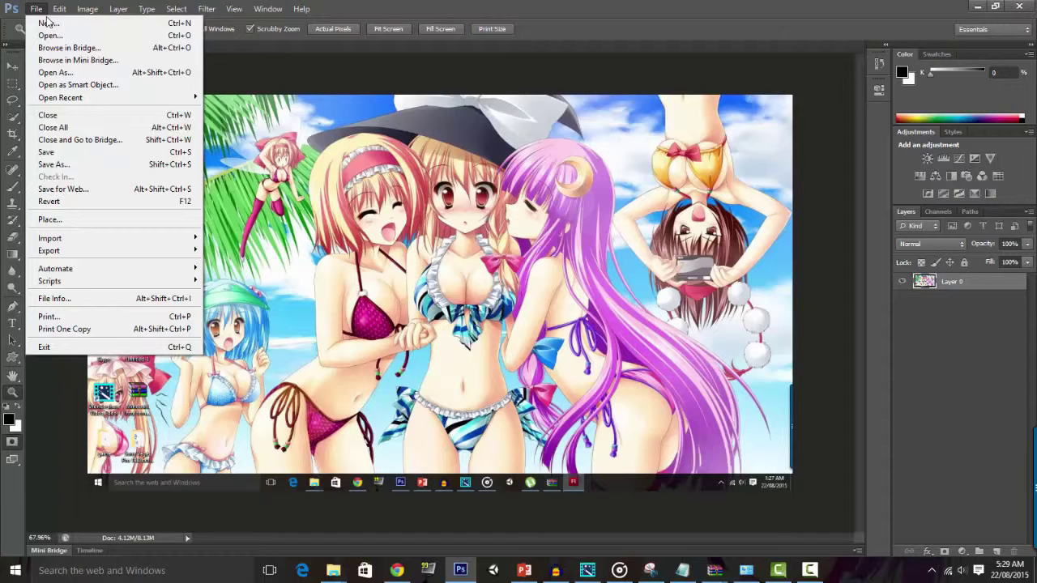
{"action": "left_click", "coordinate": [480, 53]}
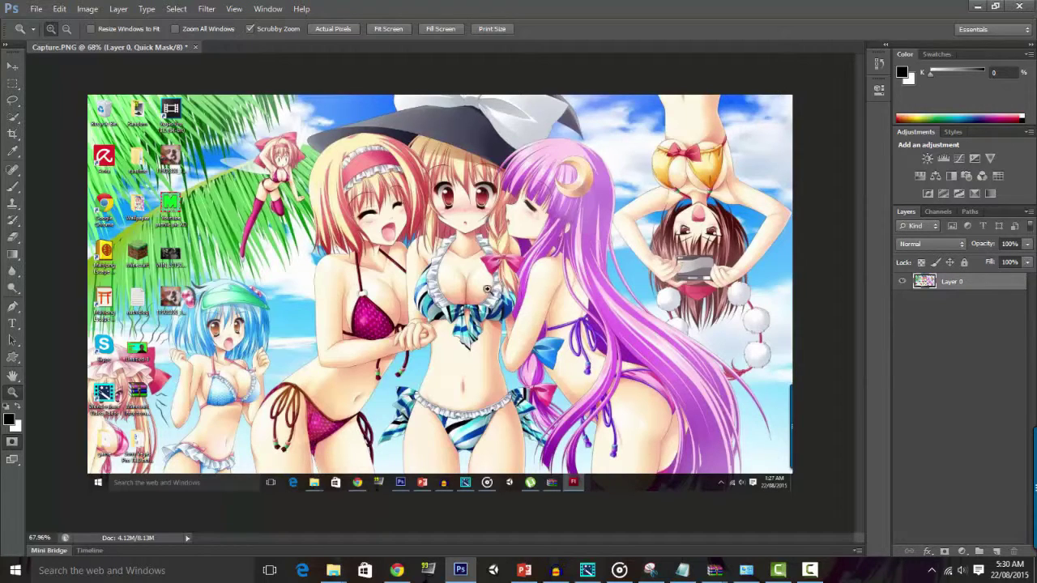
{"action": "left_click", "coordinate": [508, 258]}
{"action": "scroll", "coordinate": [508, 260], "scroll_direction": "down", "scroll_amount": 2}
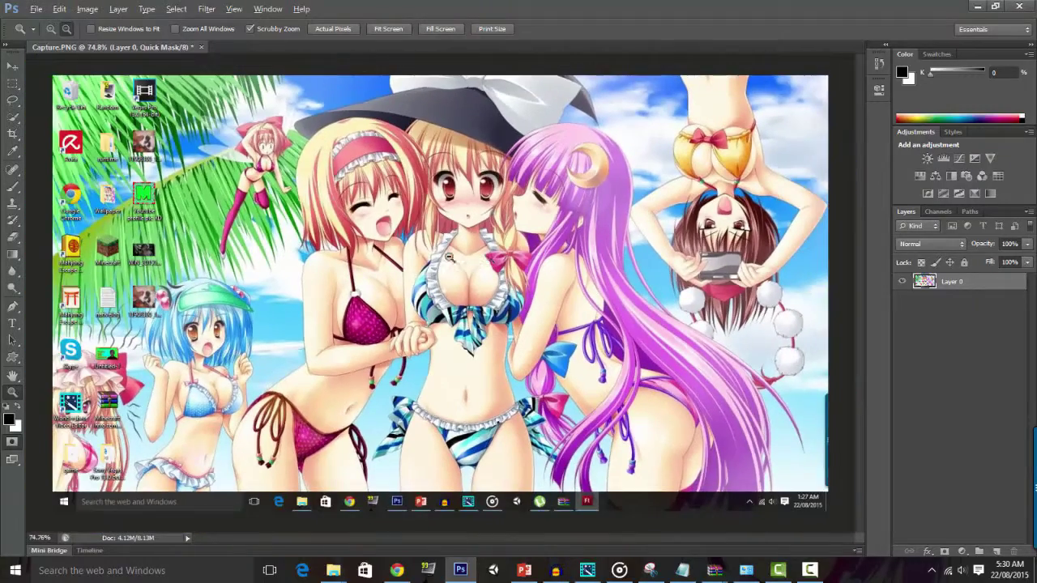
{"action": "scroll", "coordinate": [520, 234], "scroll_direction": "up", "scroll_amount": 1}
{"action": "scroll", "coordinate": [515, 235], "scroll_direction": "down", "scroll_amount": 1}
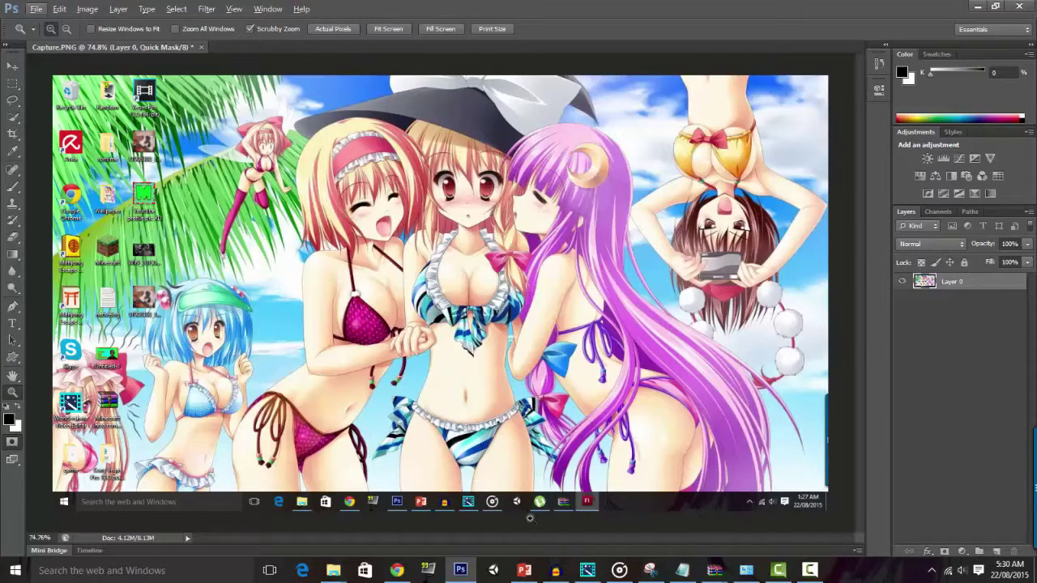
{"action": "scroll", "coordinate": [569, 478], "scroll_direction": "down", "scroll_amount": 3}
{"action": "scroll", "coordinate": [570, 479], "scroll_direction": "up", "scroll_amount": 3}
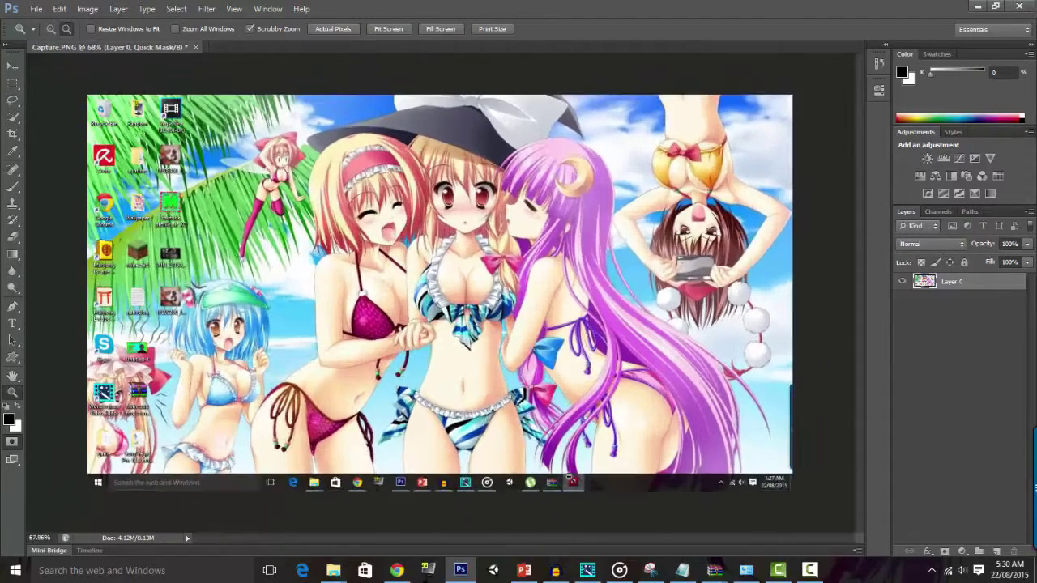